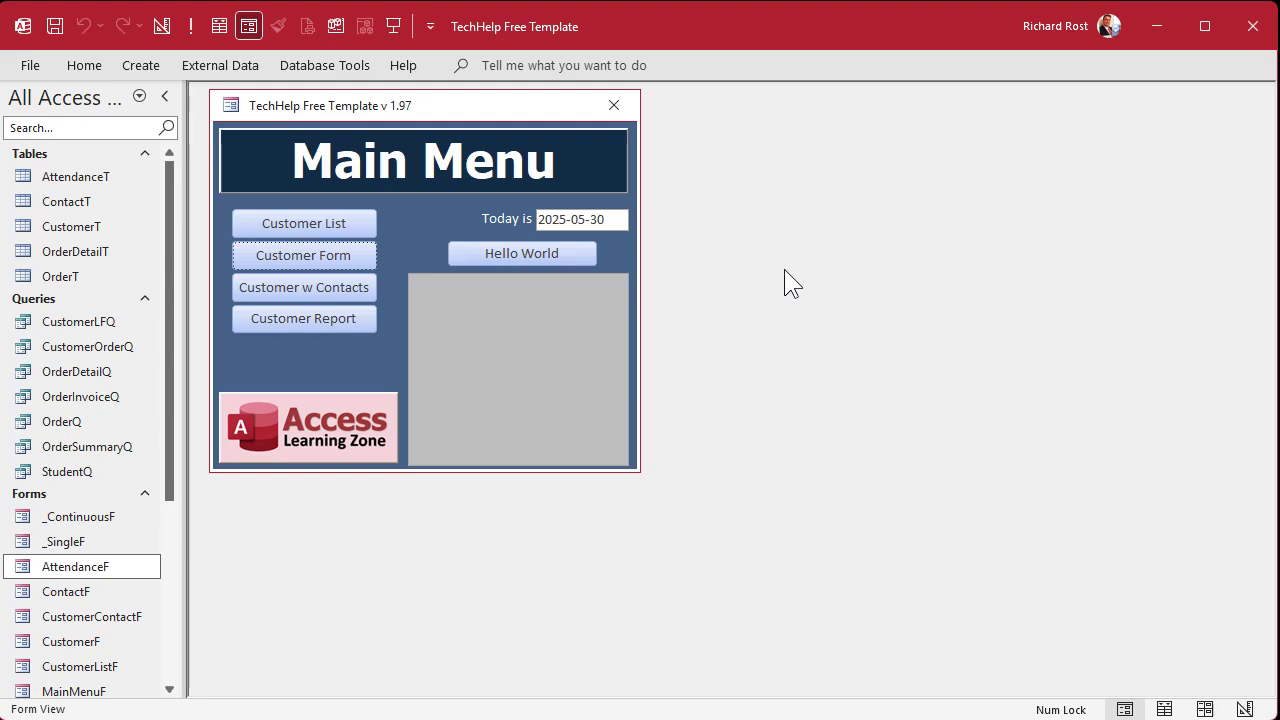
- Open the AttendanceF form and place it beside the Main Menu form
double_click(60, 570)
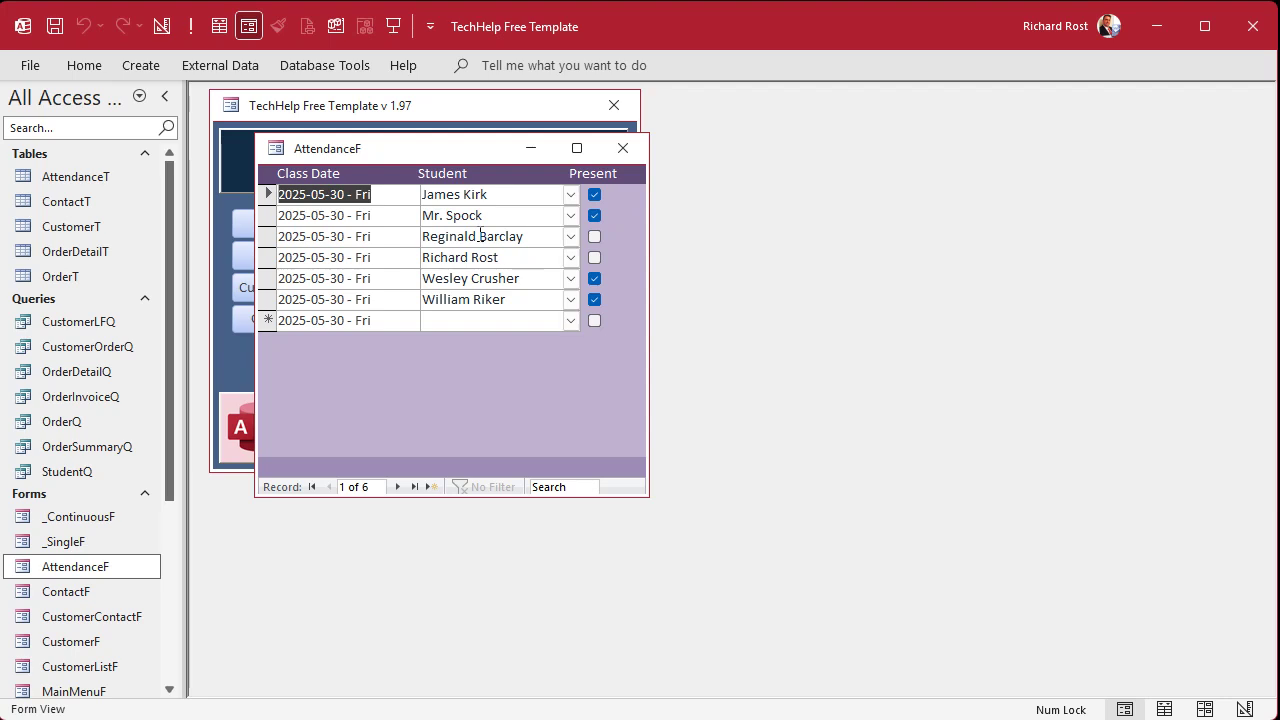
left_click_drag(445, 148, 852, 122)
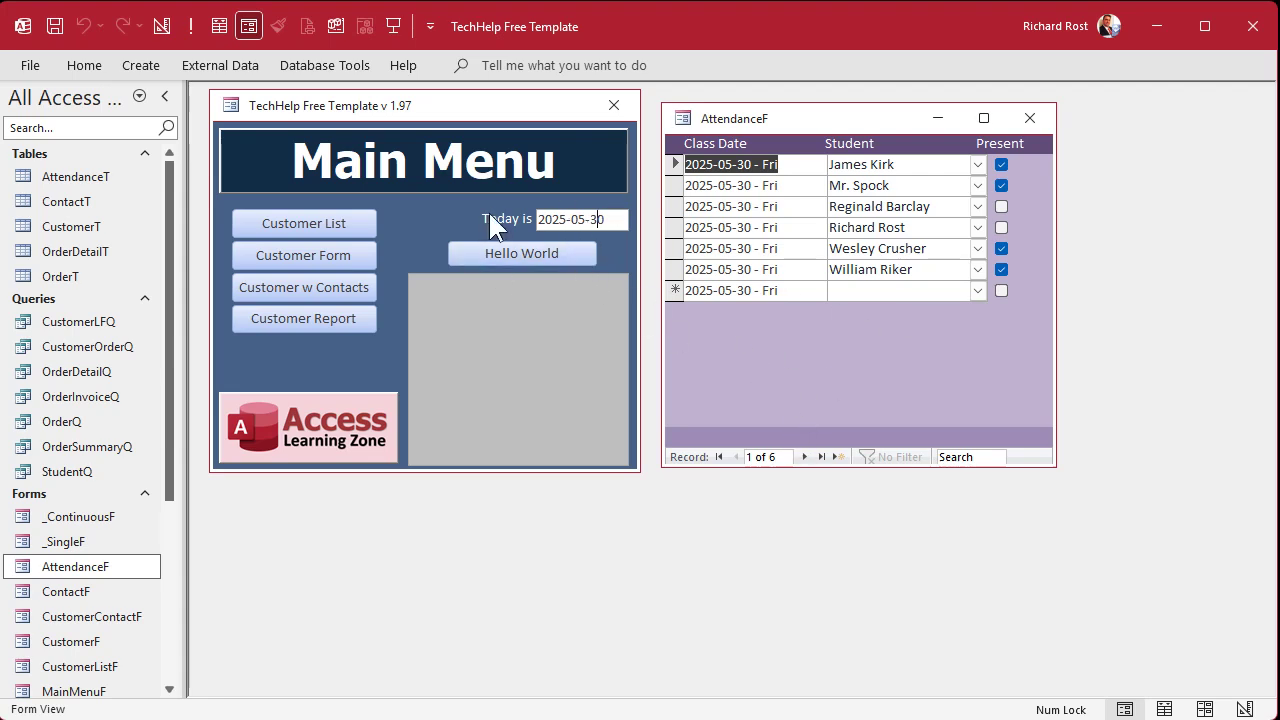
left_click(618, 216)
- Switch the Main Menu form to Design View and change the "Today is" label's caption to "Attendance Date"
right_click(486, 106)
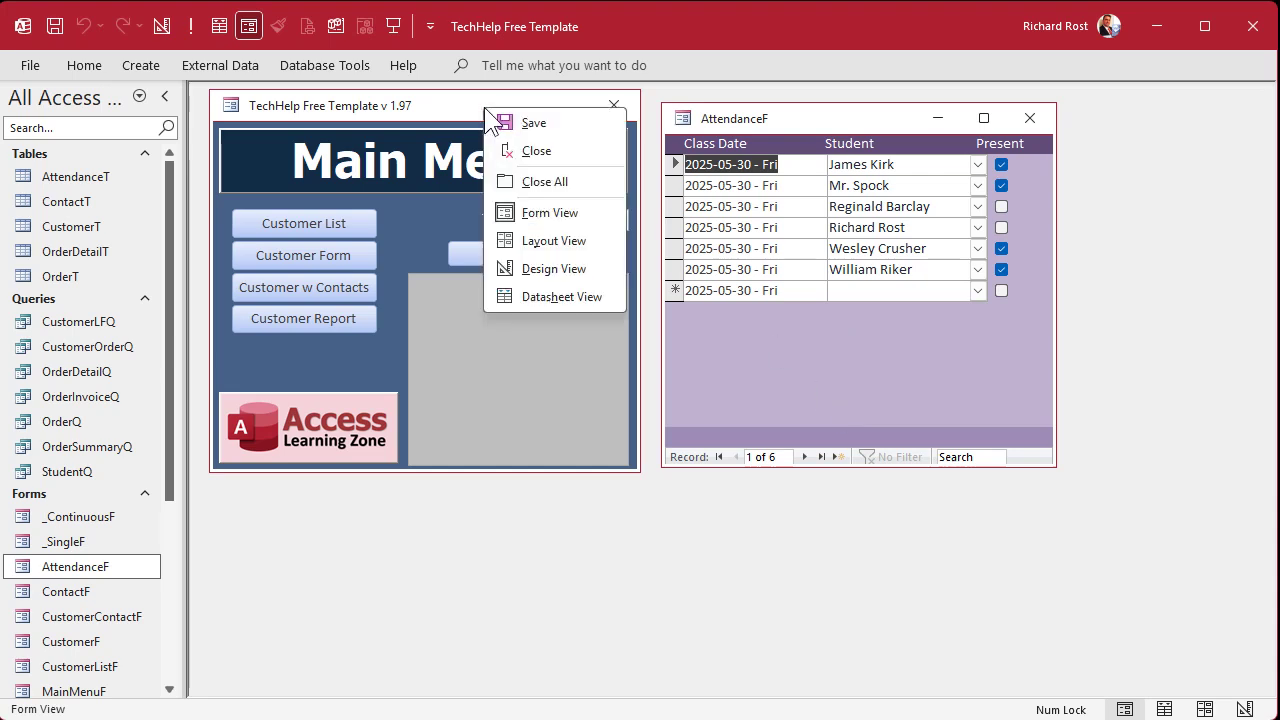
left_click(540, 268)
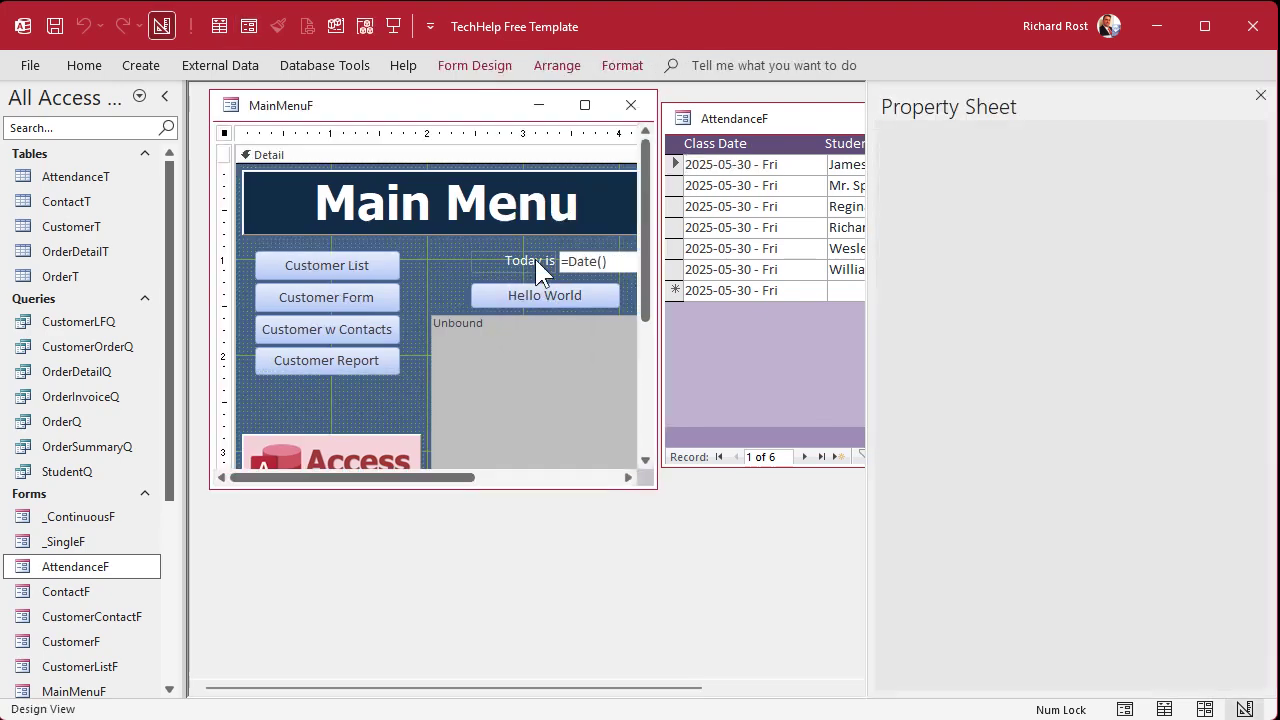
left_click(523, 263)
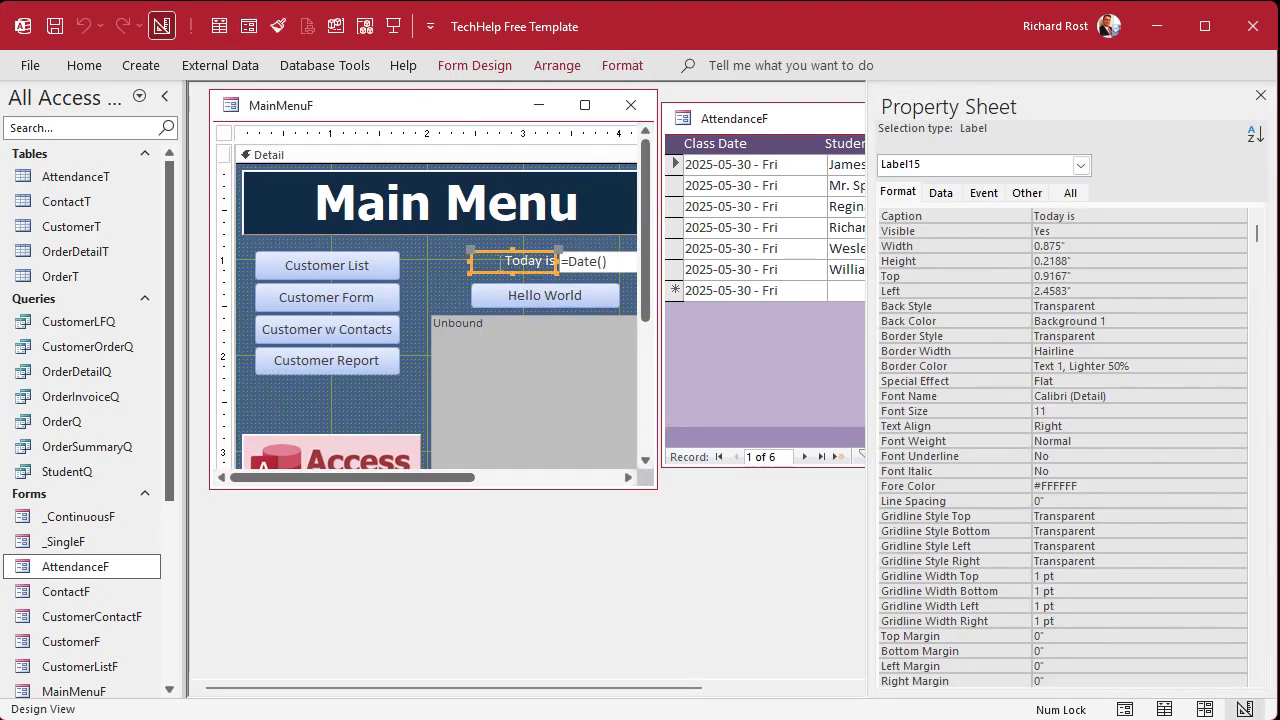
left_click_drag(500, 261, 595, 261)
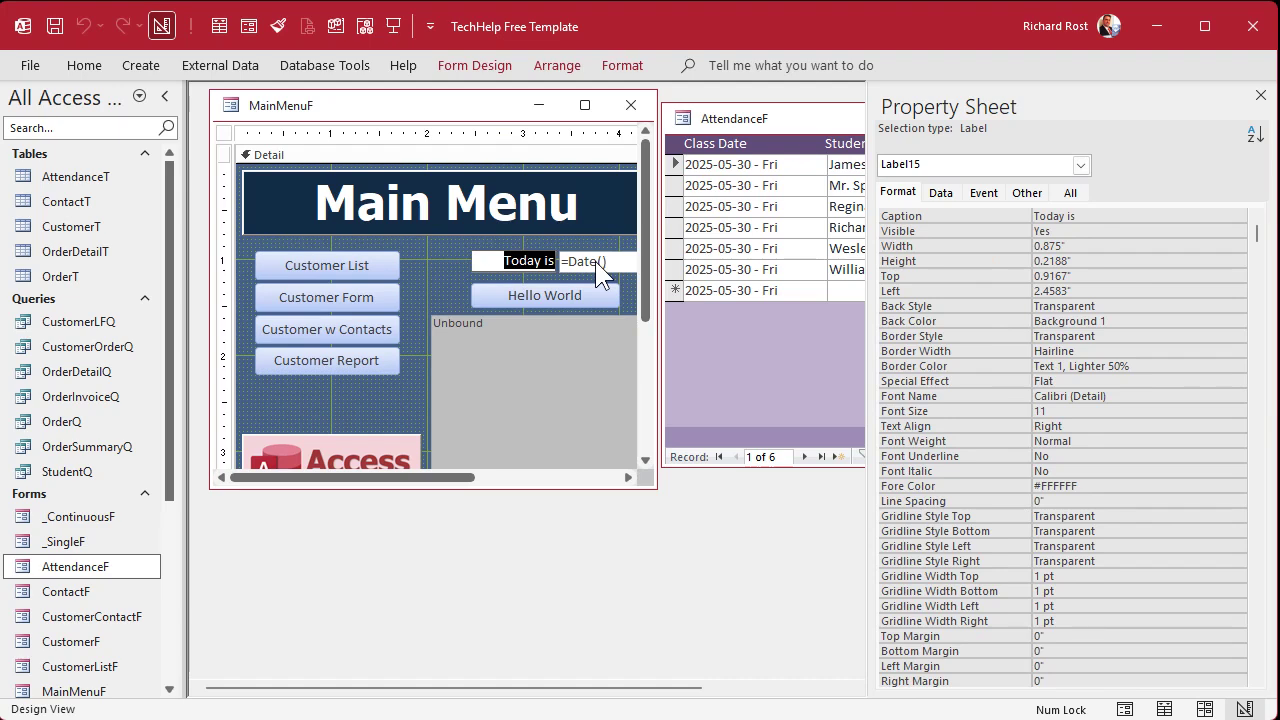
type("Attendac")
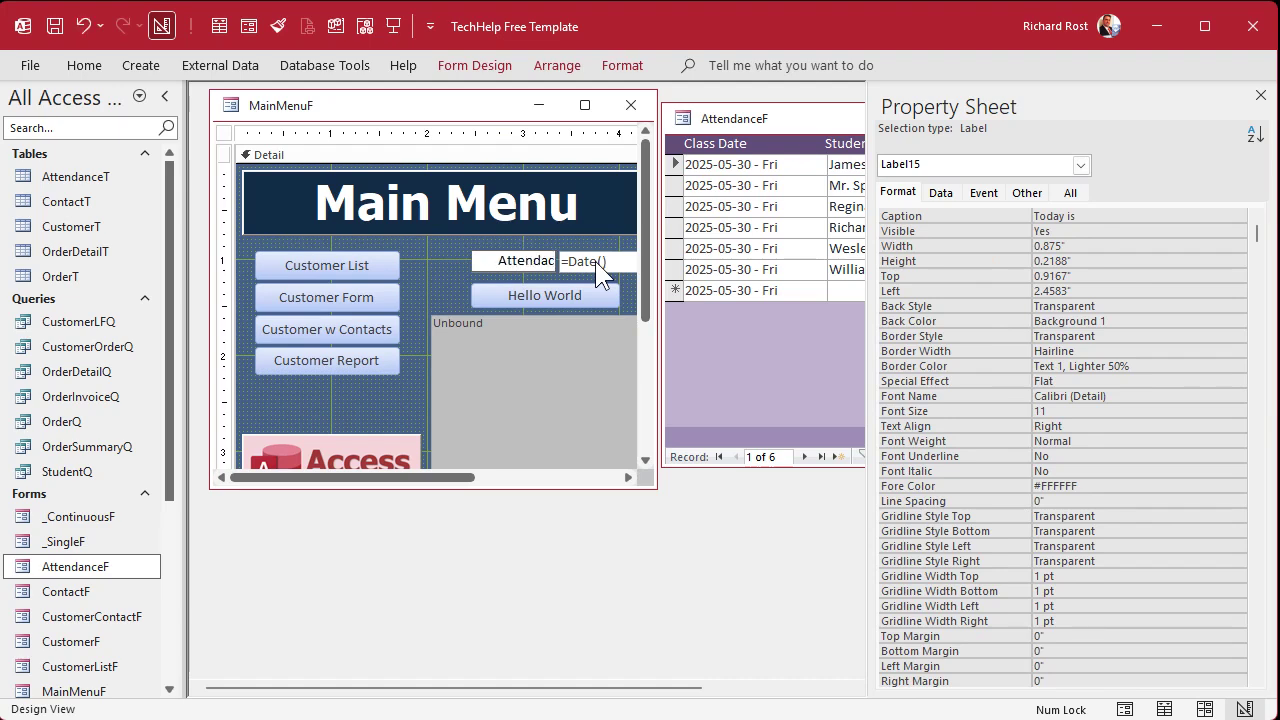
key("BackSpace")
type("nce Date")
key("Return")
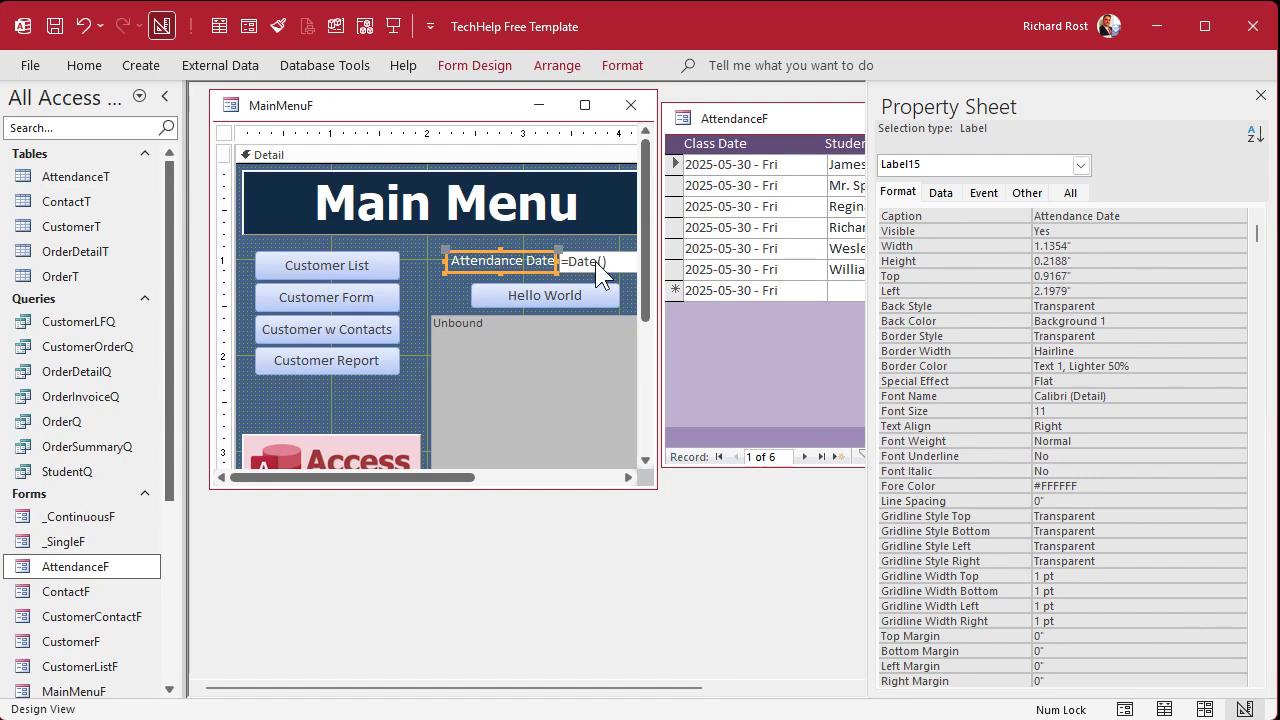
- Display all properties of the date text box beside the Attendance Date label and select its name for editing
left_click(595, 261)
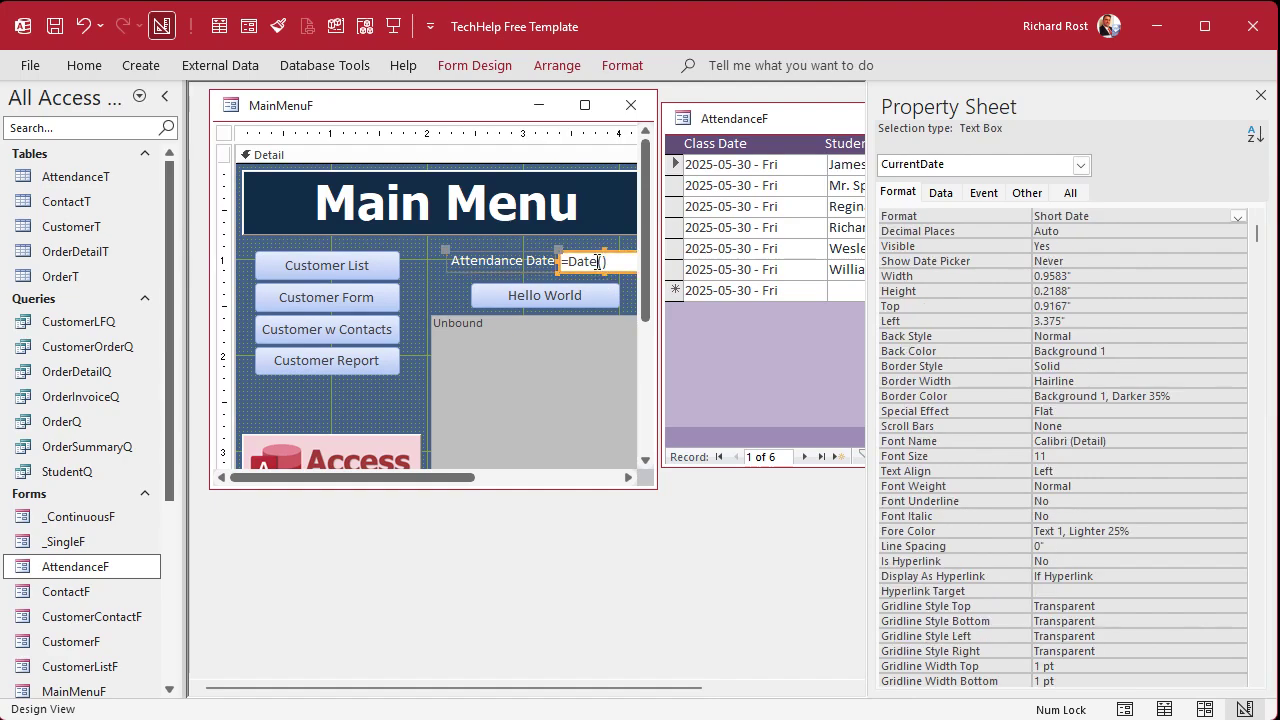
left_click(1070, 192)
double_click(1122, 216)
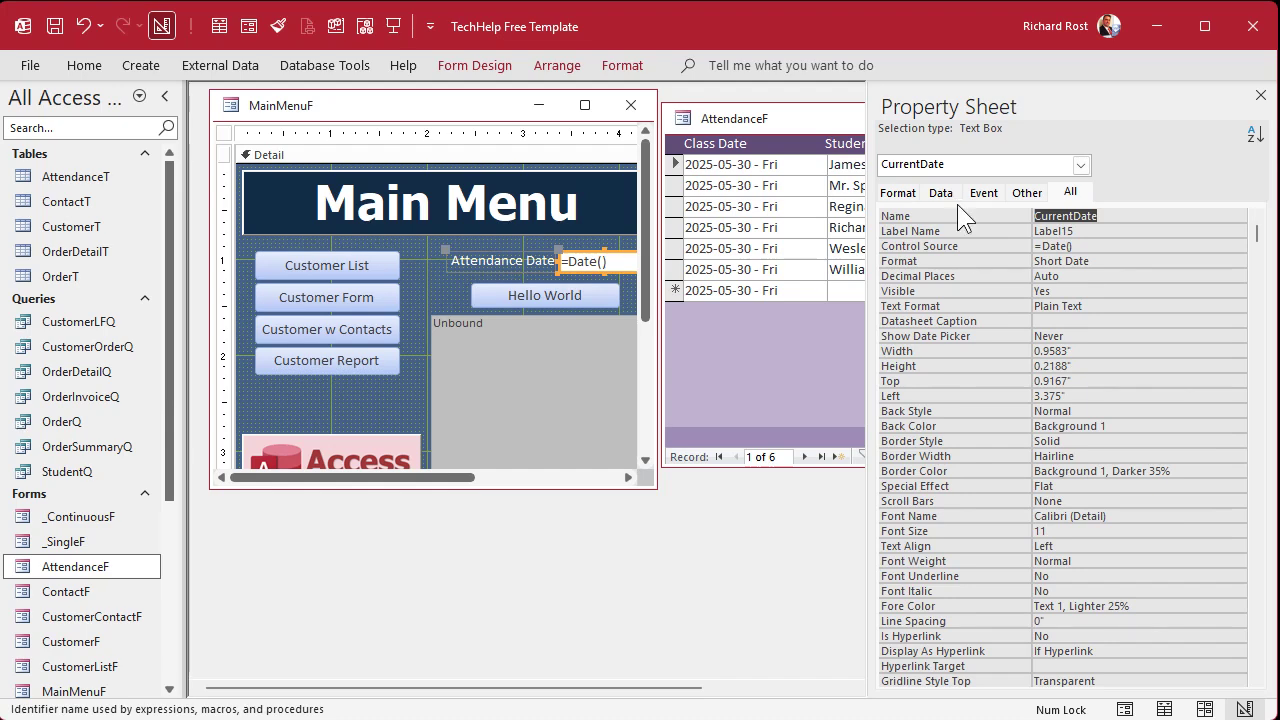
left_click(1025, 381)
type("tt")
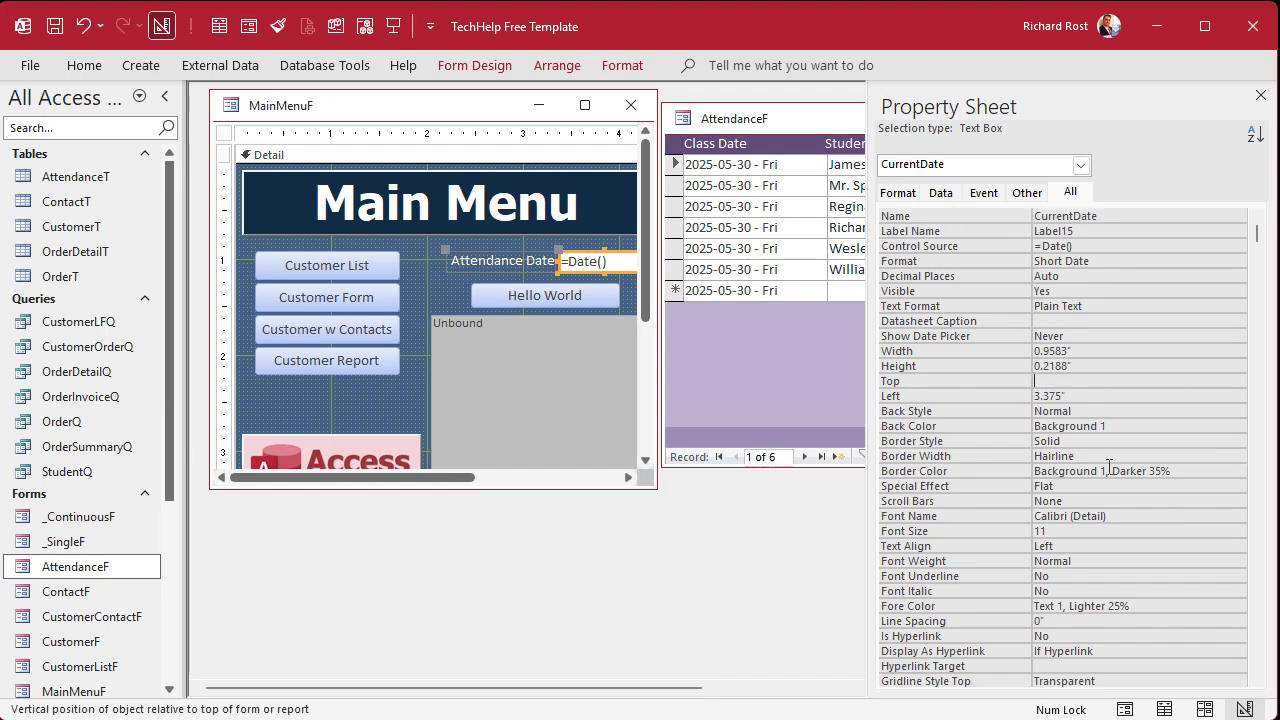
key("Escape")
left_click(1176, 343)
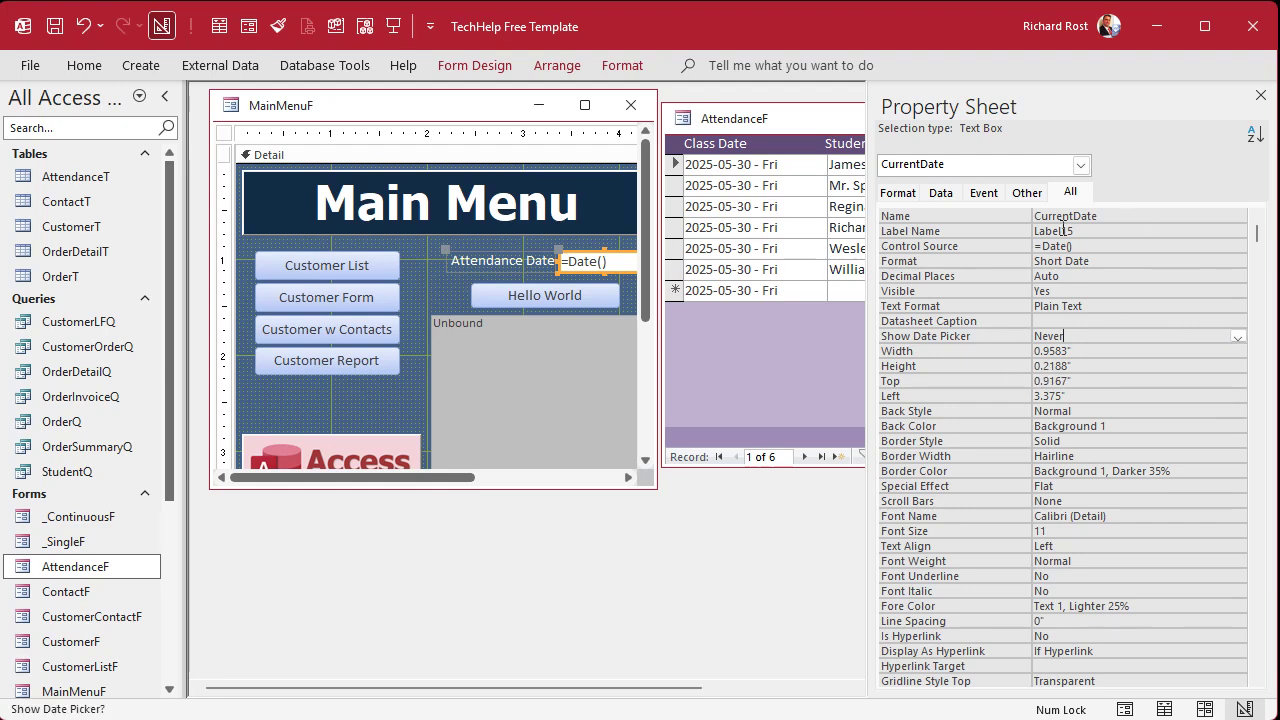
- Rename the date text box on the main menu form as AttendanceDate
left_click_drag(1124, 214, 1021, 205)
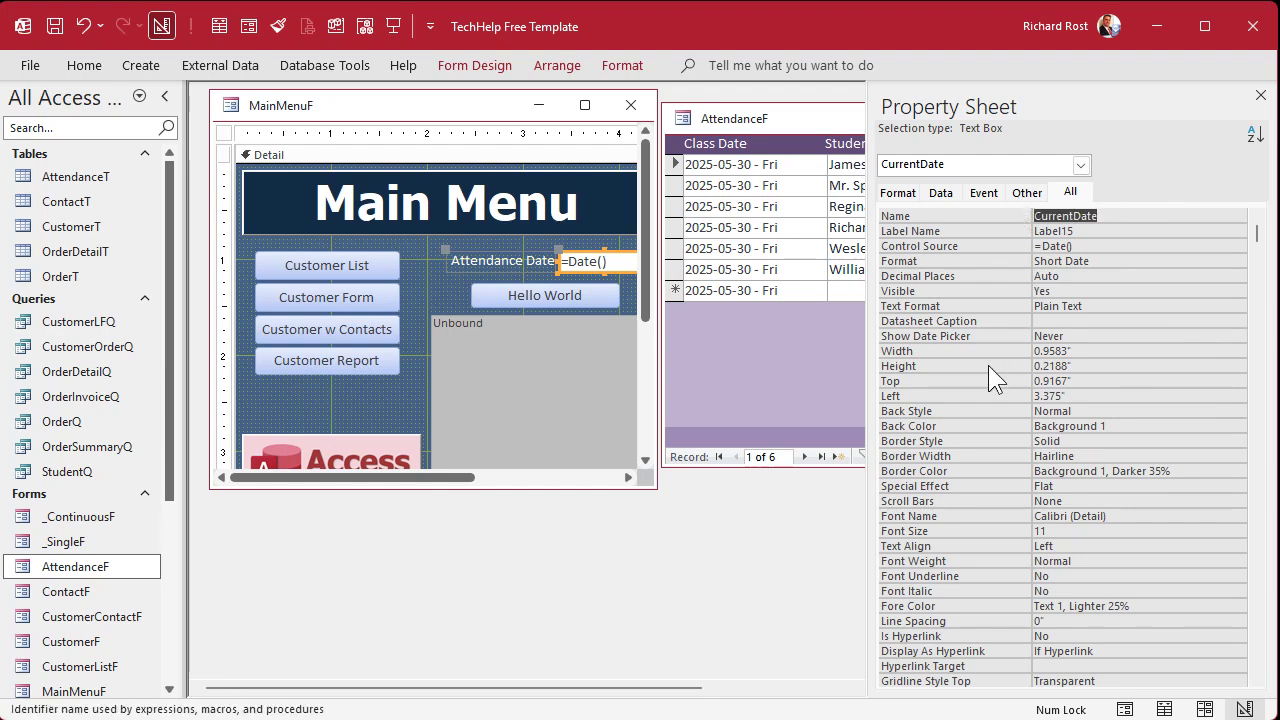
type("AttendanceDate")
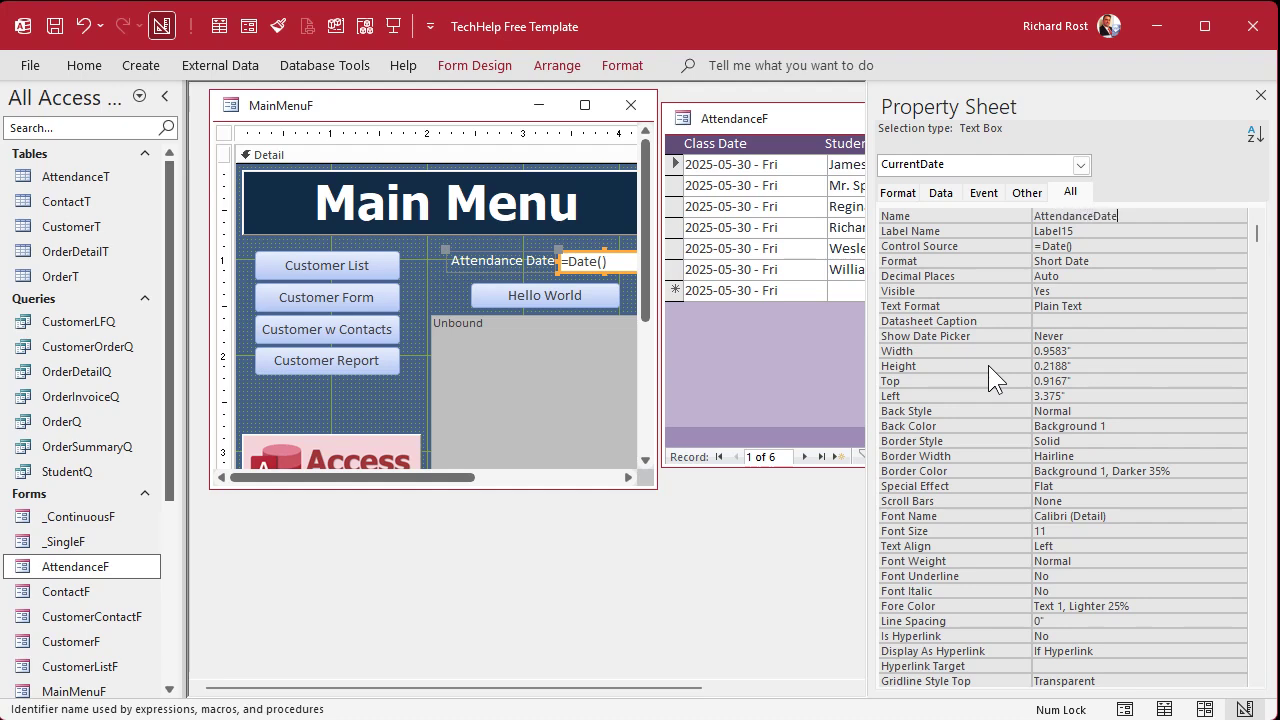
key("Return")
key("Return")
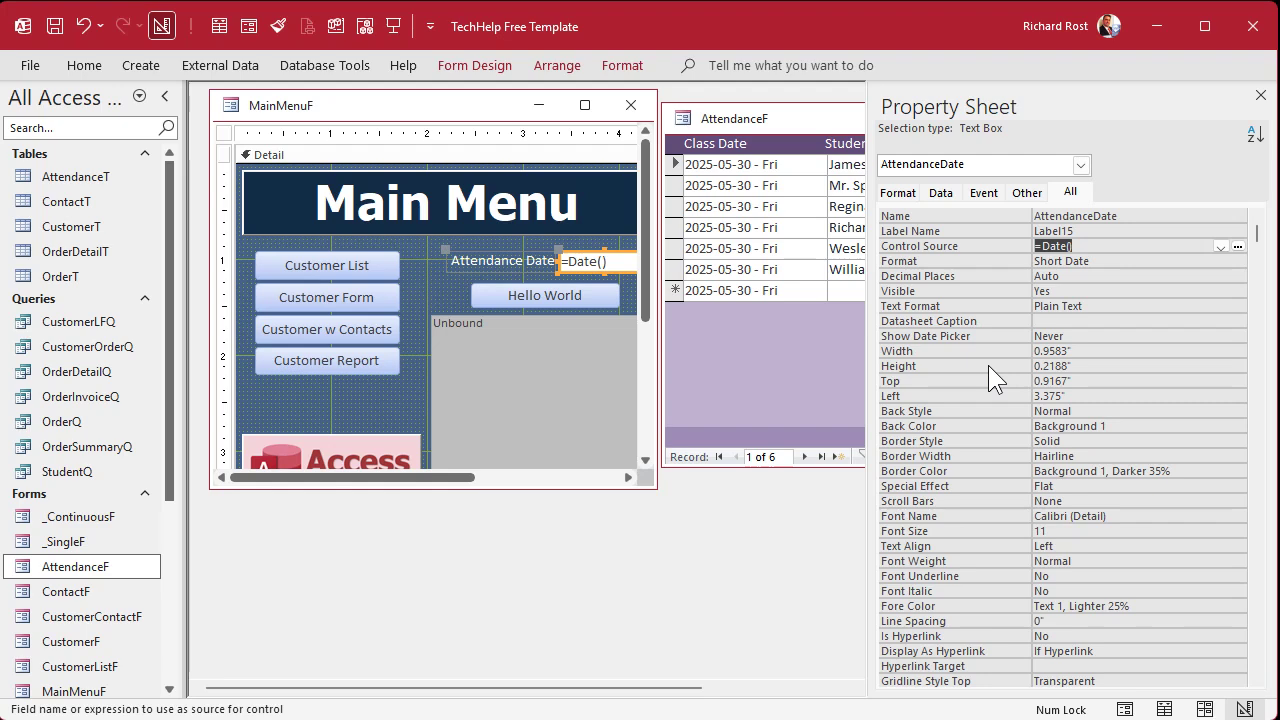
- Clear the AttendanceDate text box's control source and set its default value to =Date()
key("Delete")
left_click(1105, 259)
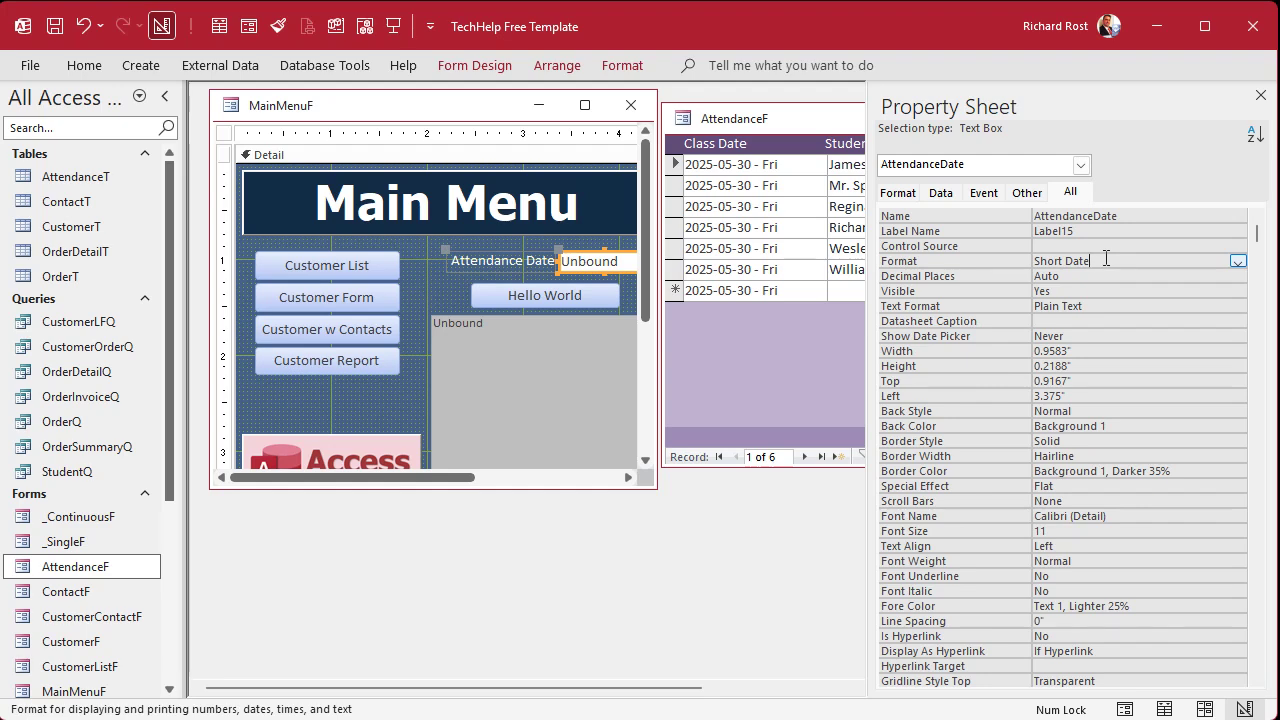
left_click(958, 194)
left_click(1052, 261)
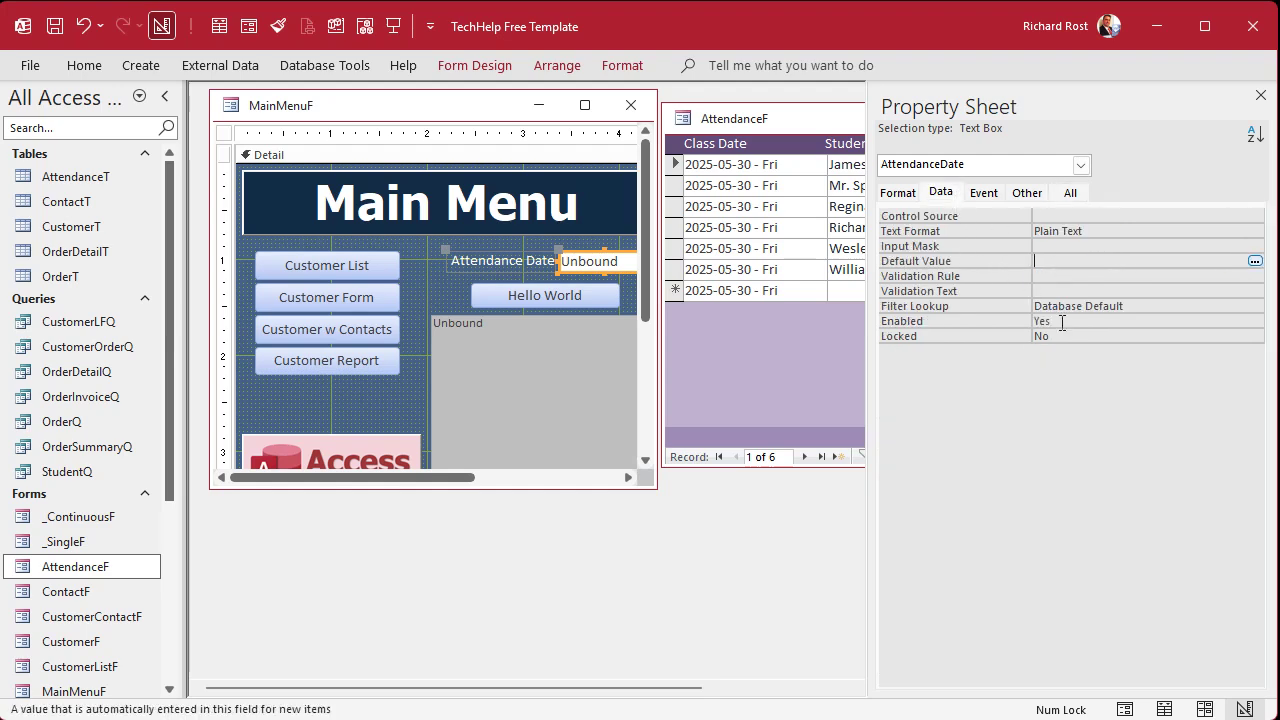
type("=Date()")
key("Return")
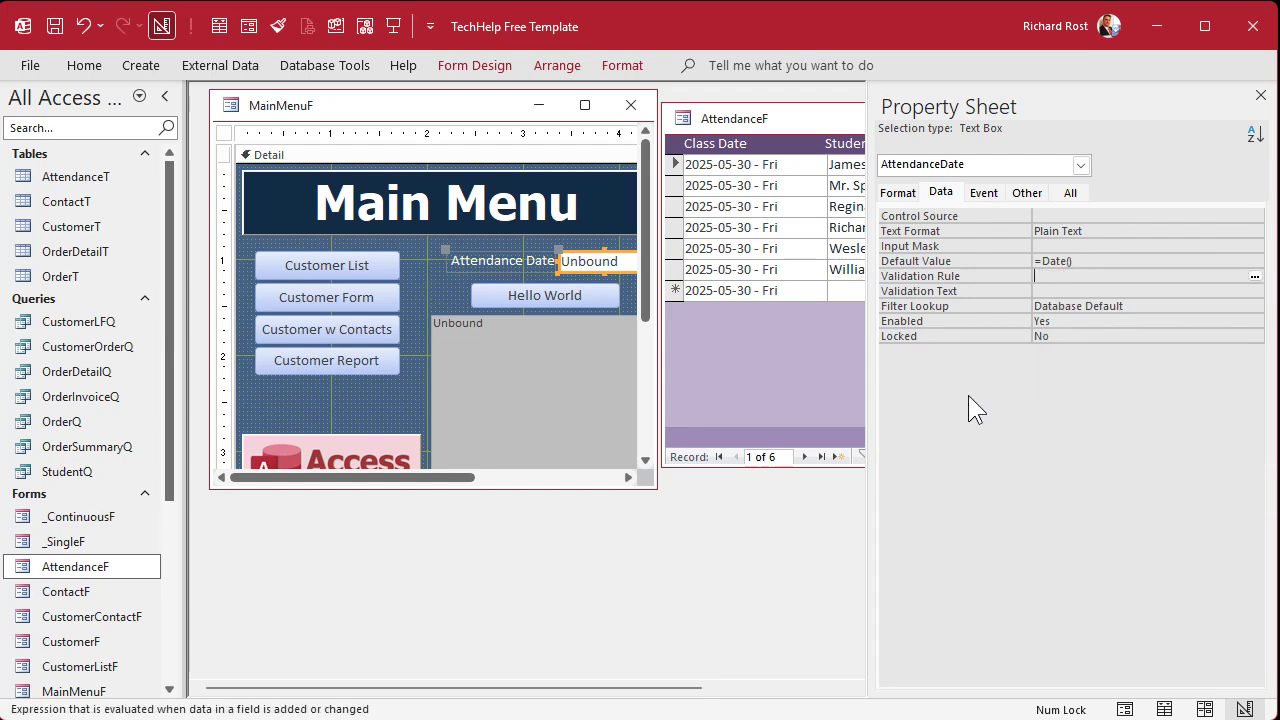
left_click(943, 266)
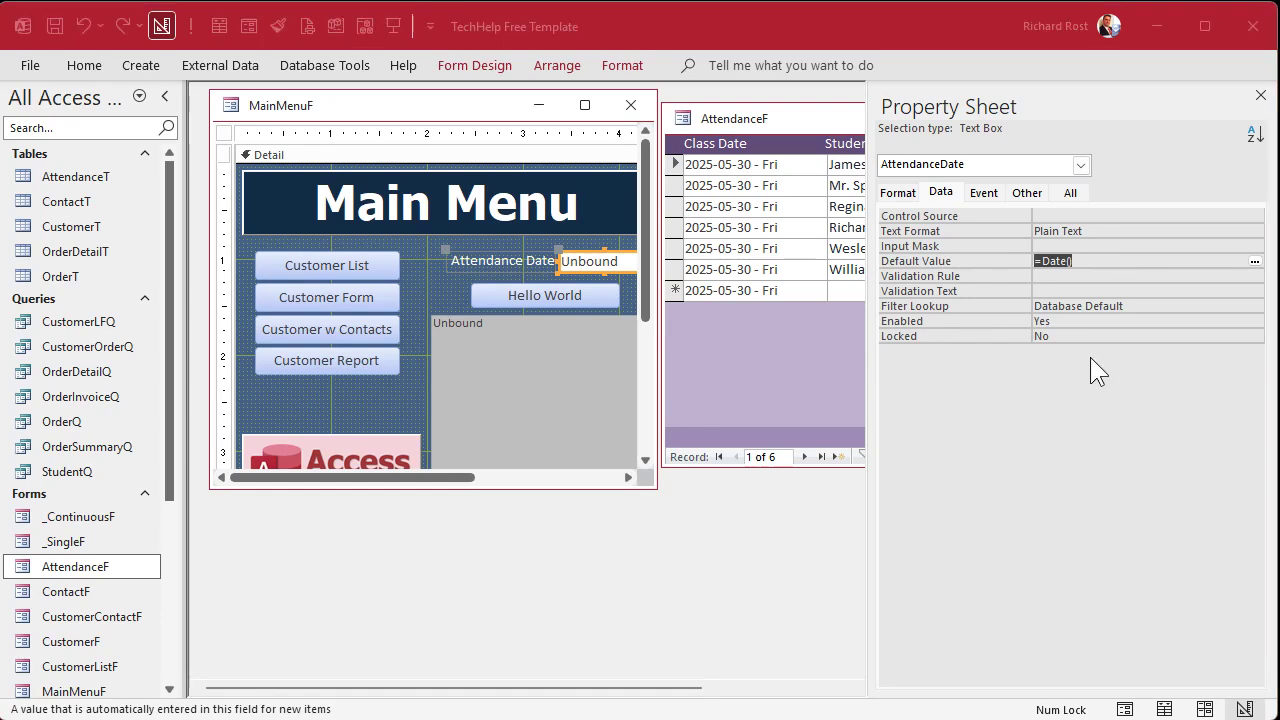
- Close the main menu form's design and reopen it in Form View
left_click(481, 107)
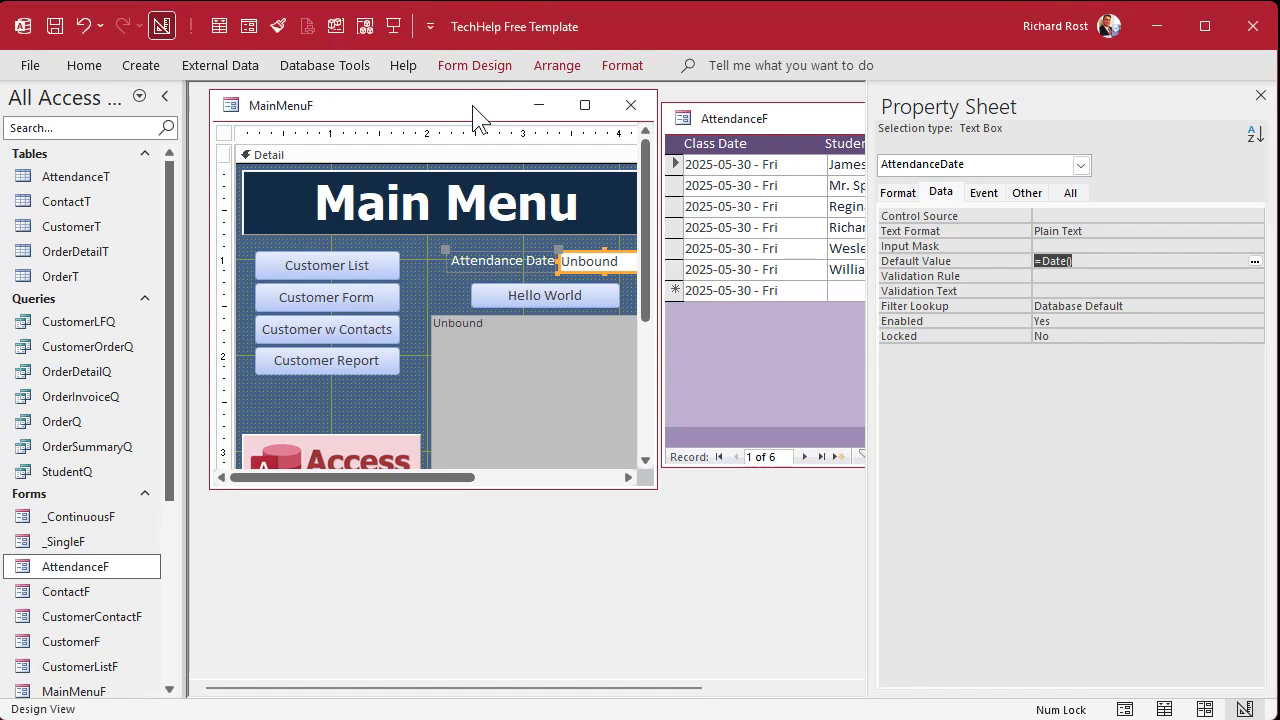
left_click(620, 100)
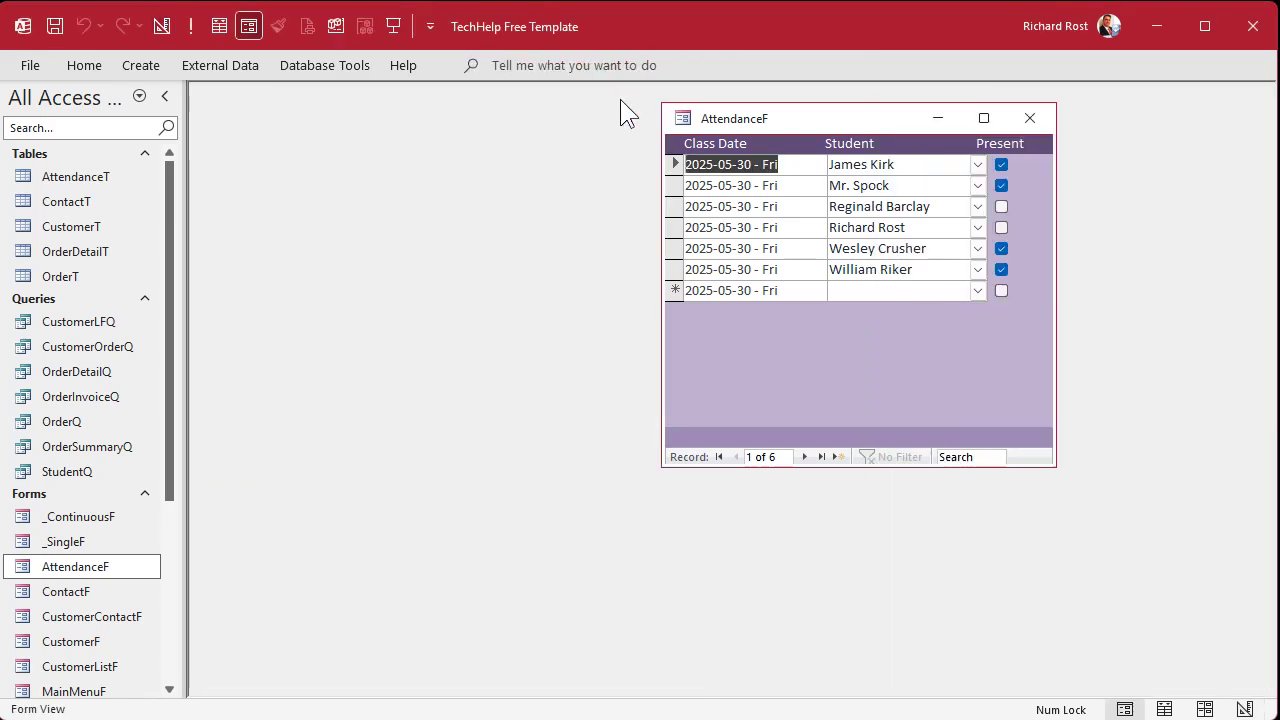
left_click(394, 30)
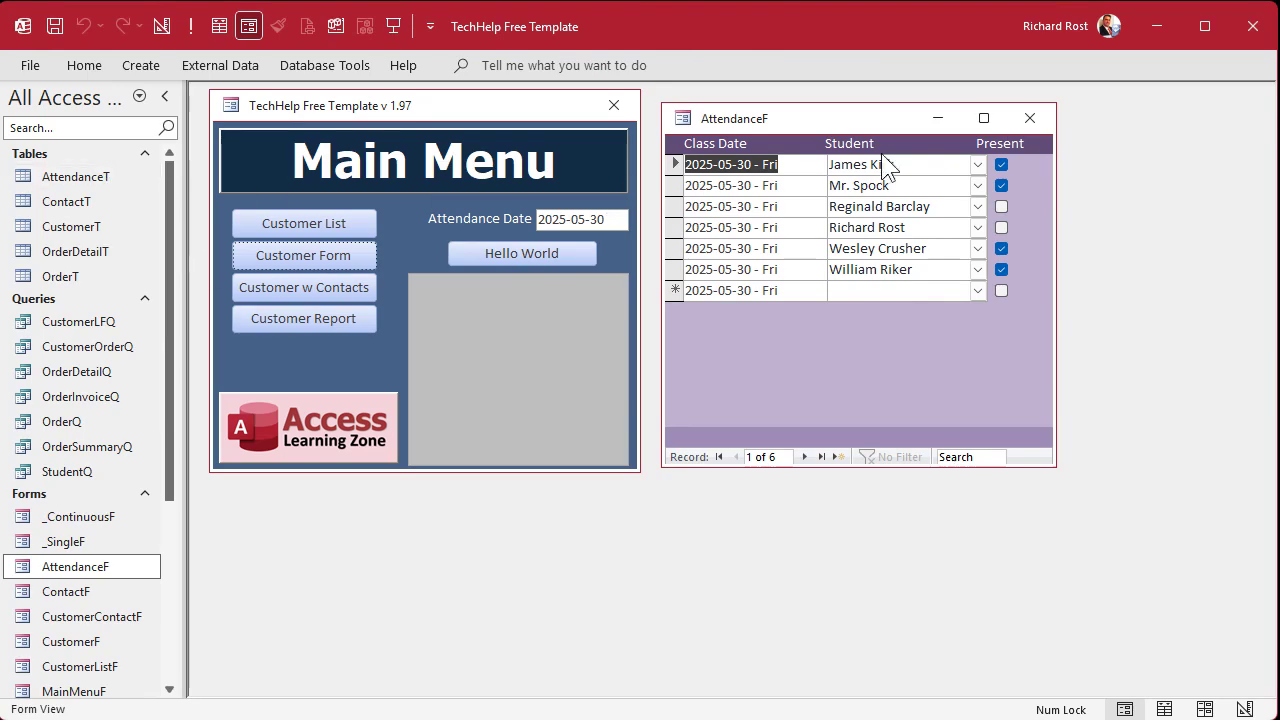
- Close AttendanceF, remove the default value of the ClassDateTime field in the AttendanceT table's design, and save and close the table
left_click(1030, 118)
right_click(80, 178)
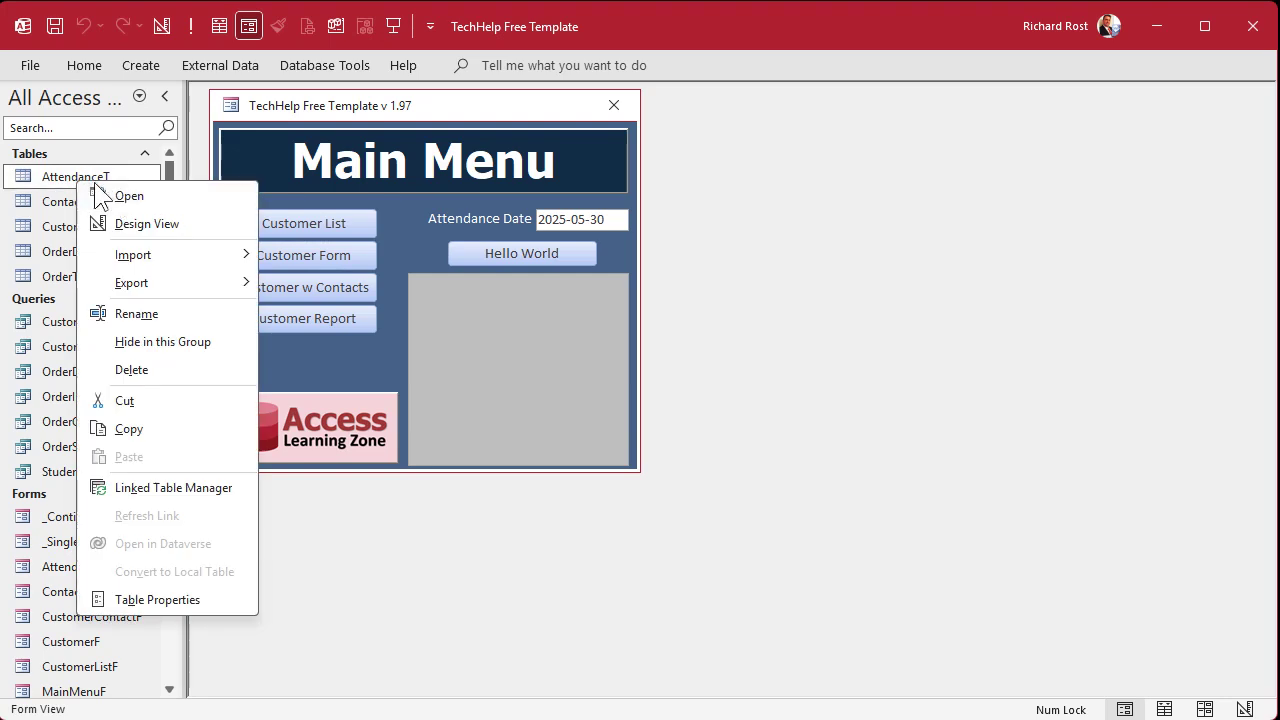
left_click(118, 222)
left_click(316, 221)
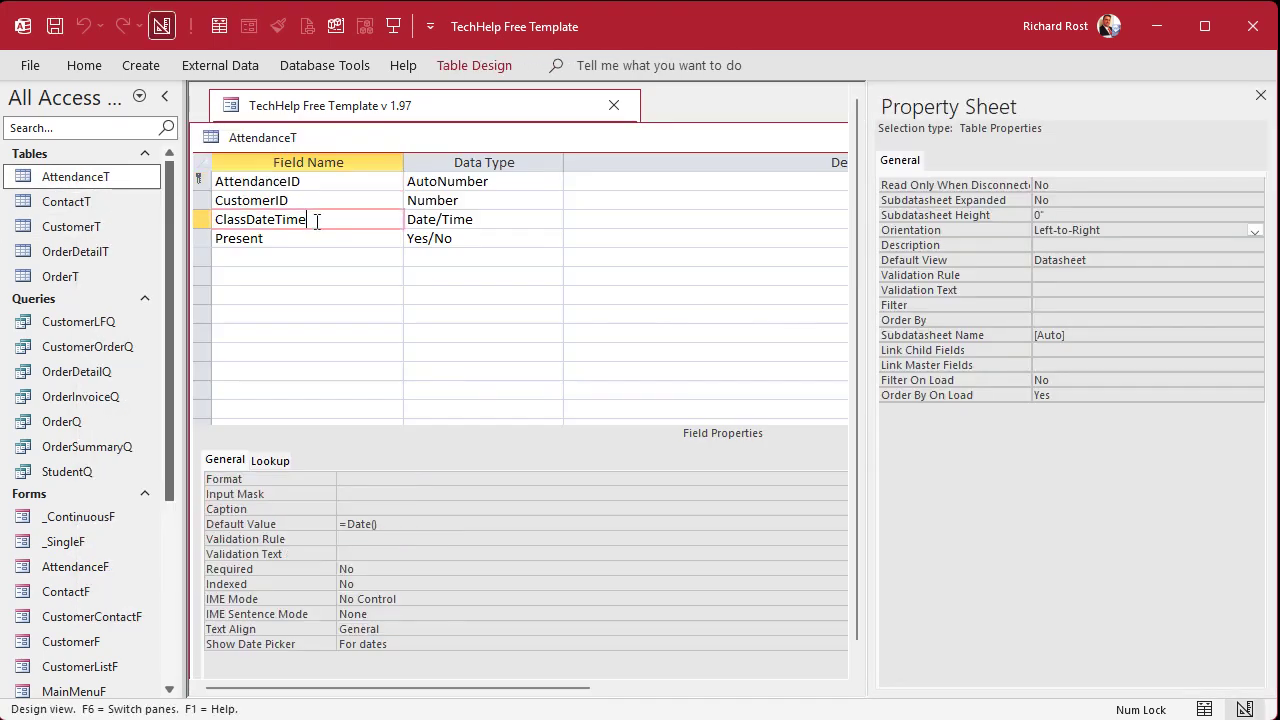
left_click(297, 521)
key("Delete")
key("Return")
key("ctrl+s")
left_click(1259, 94)
left_click(1228, 134)
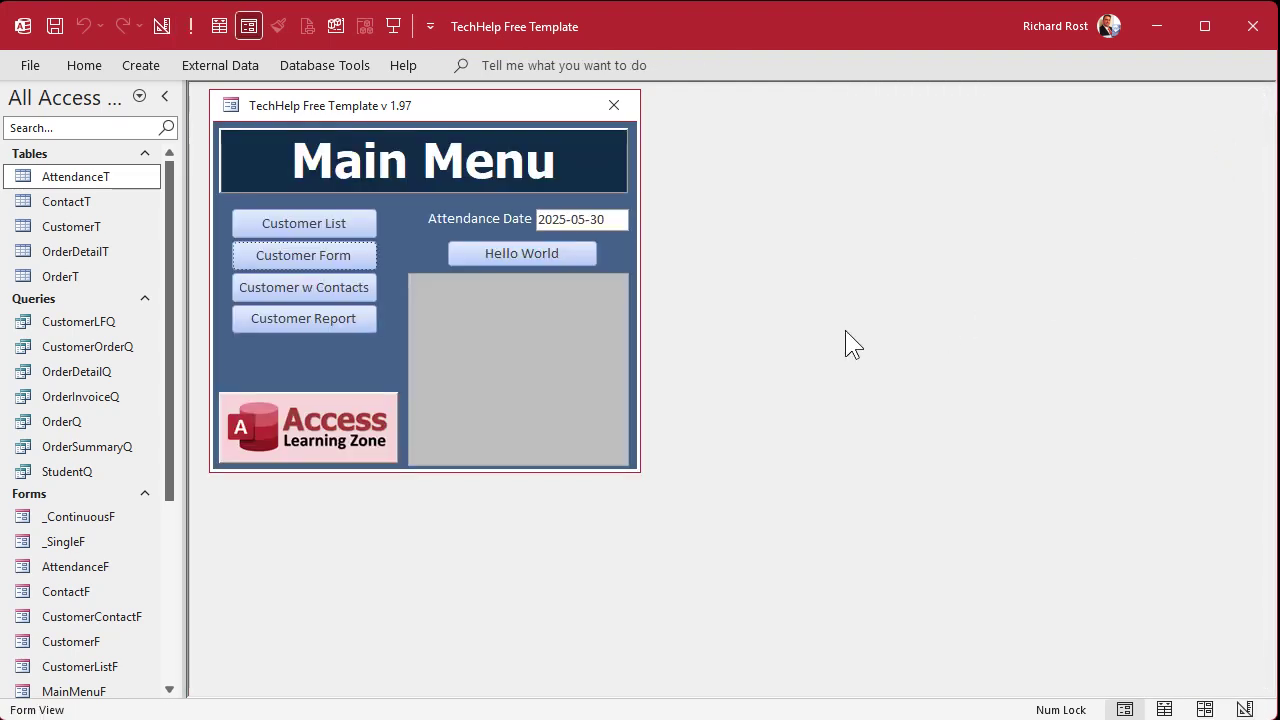
- In the AttendanceF form's Design View, set the ClassDateTime text box's default value to =Forms!MainMenuF!AttendanceDate
left_click(94, 569)
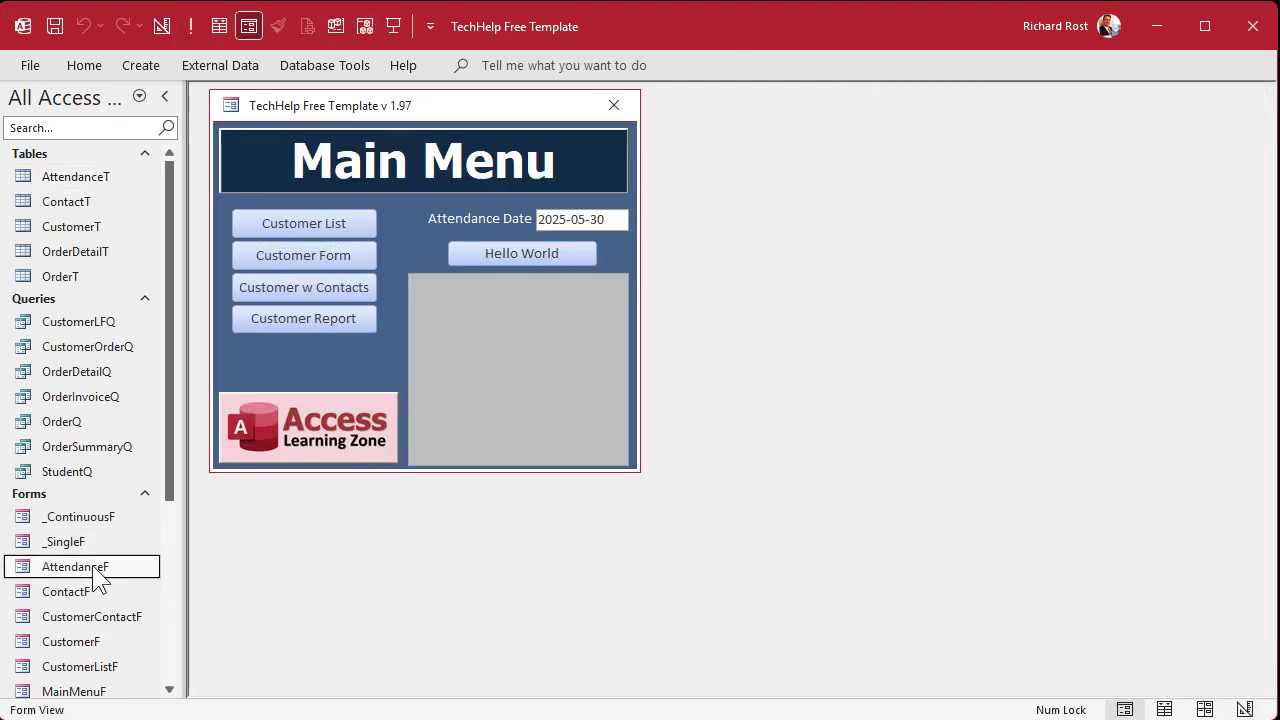
double_click(93, 570)
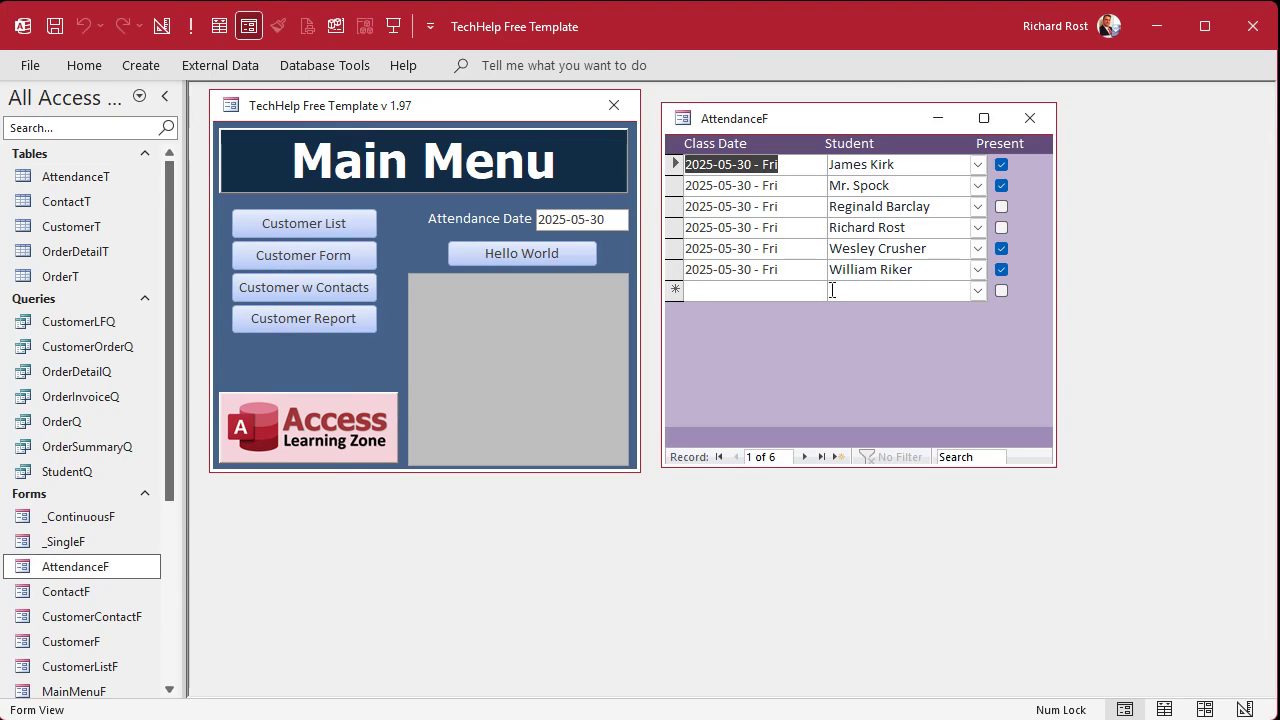
right_click(826, 337)
left_click(890, 408)
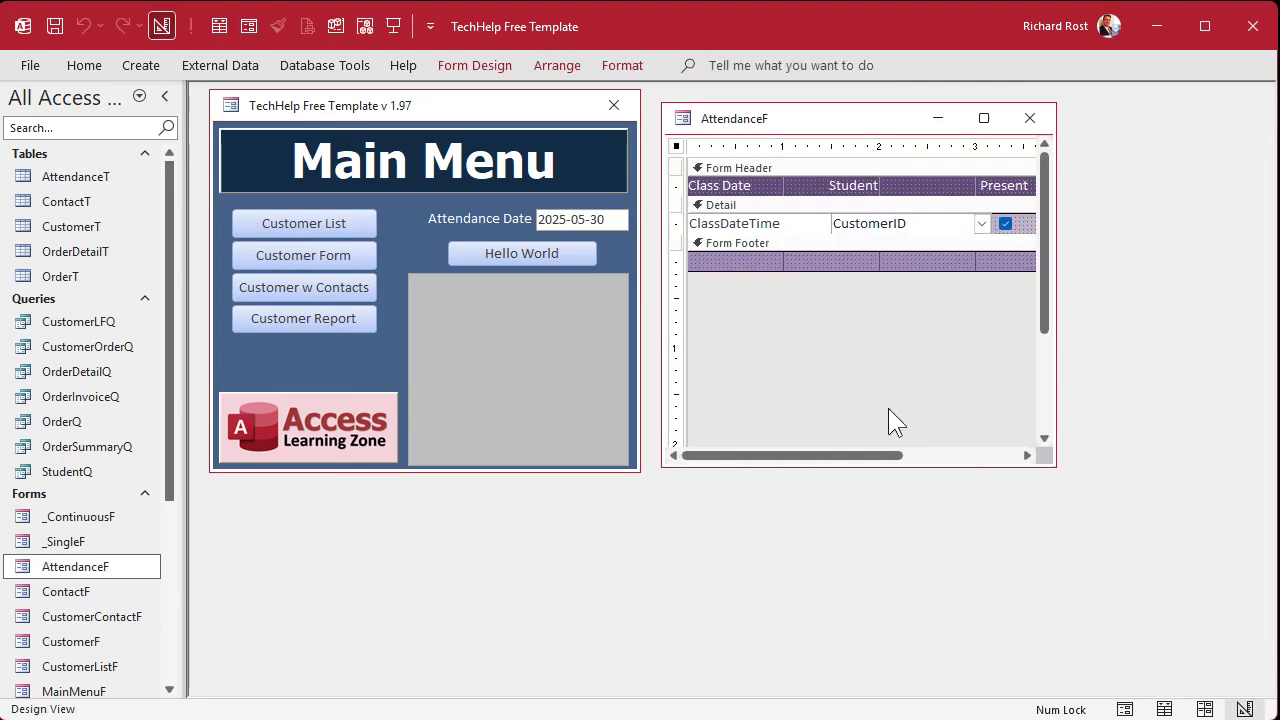
double_click(783, 224)
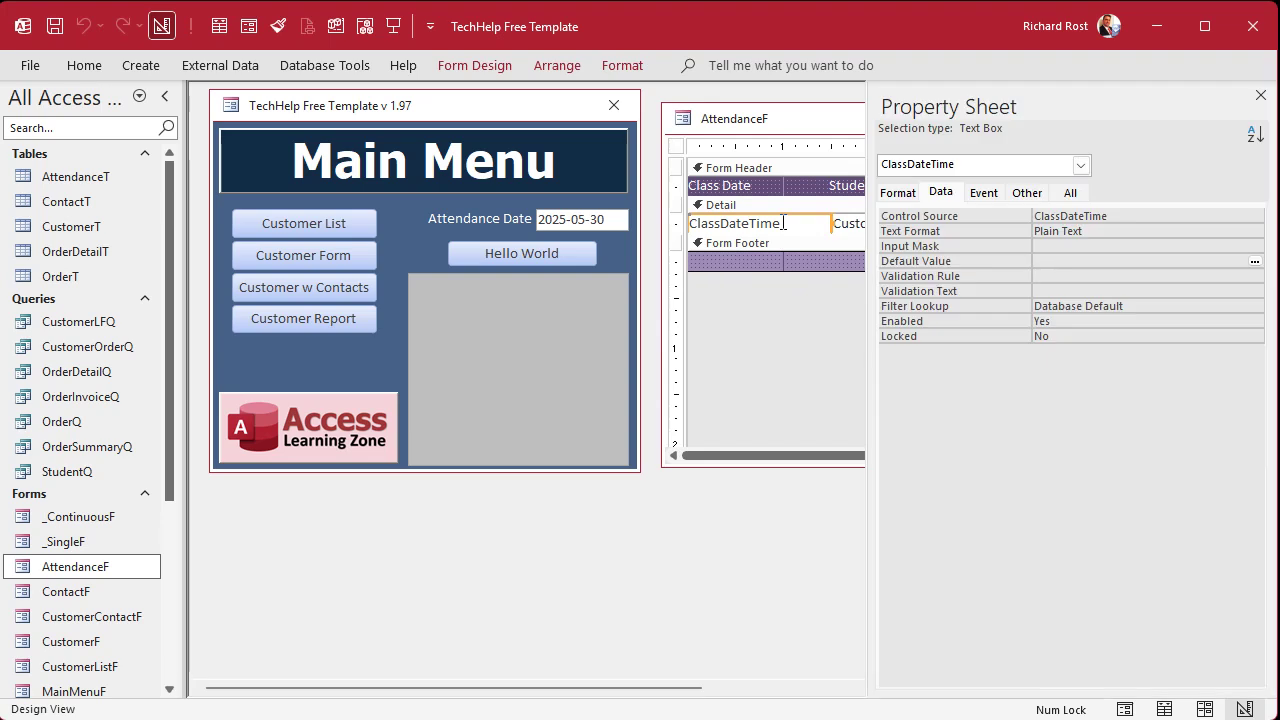
left_click(1075, 262)
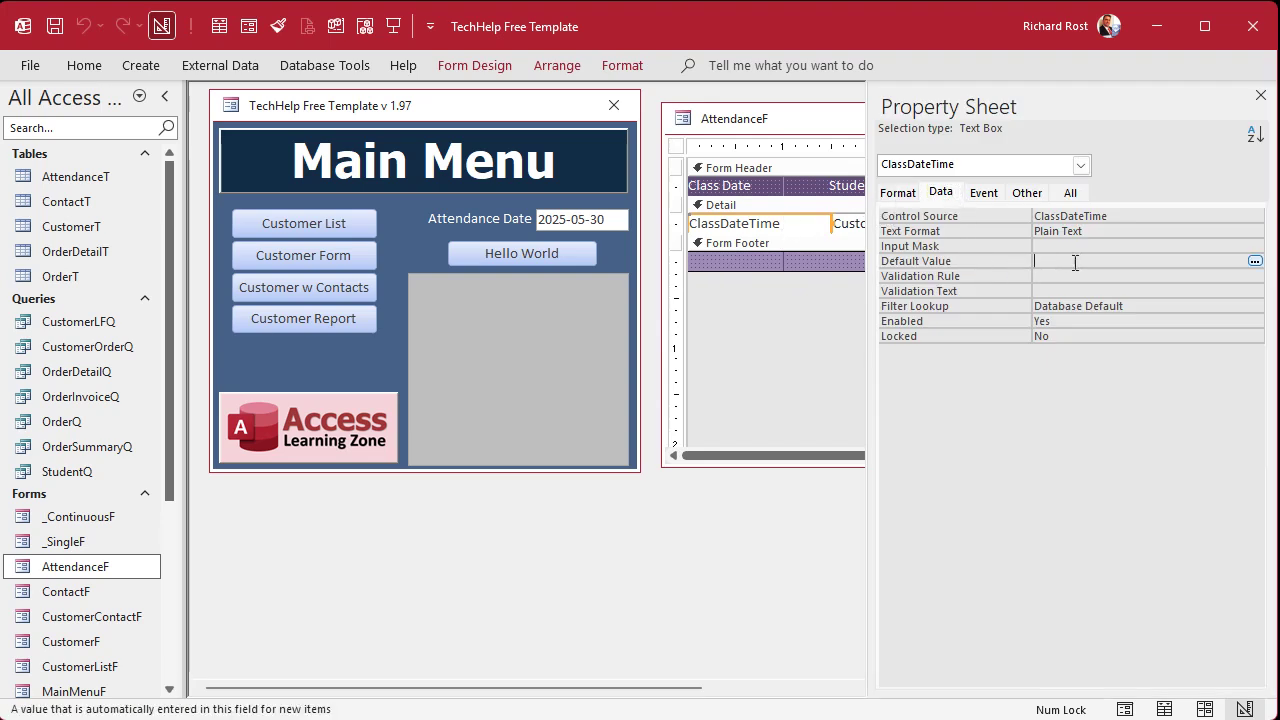
type("=Forms!MainMenuF!Att")
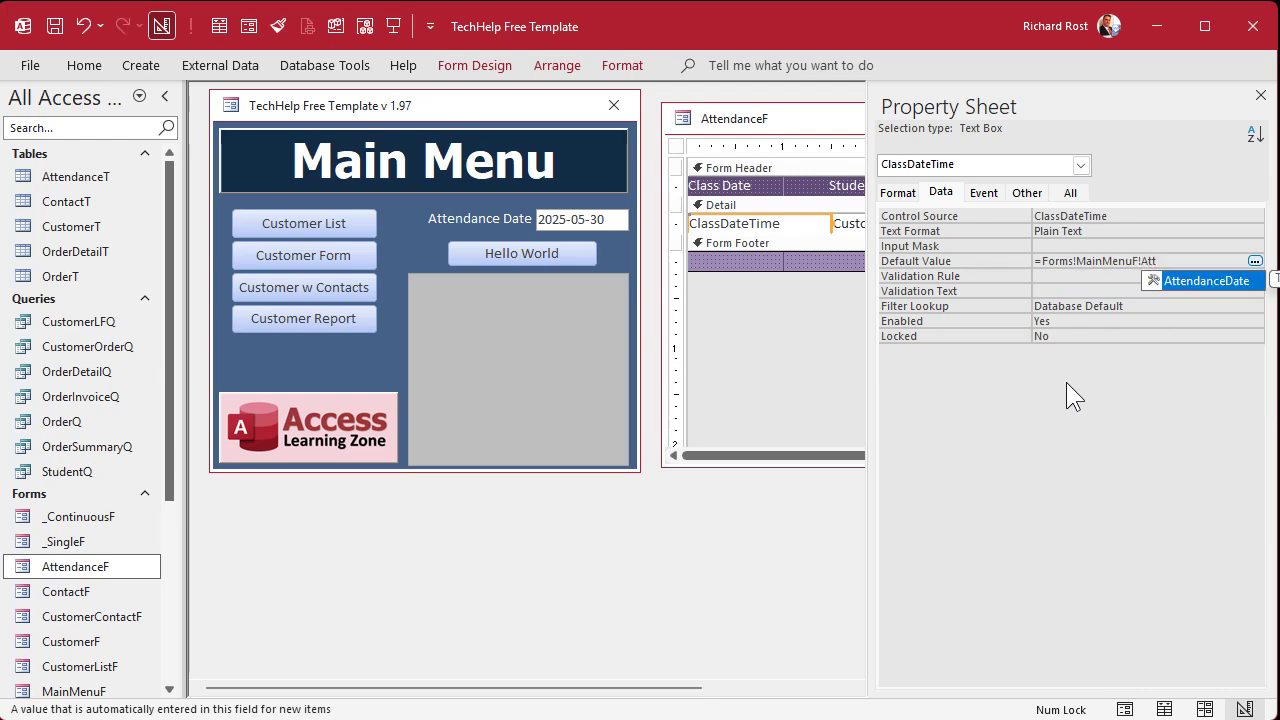
key("Tab")
key("Return")
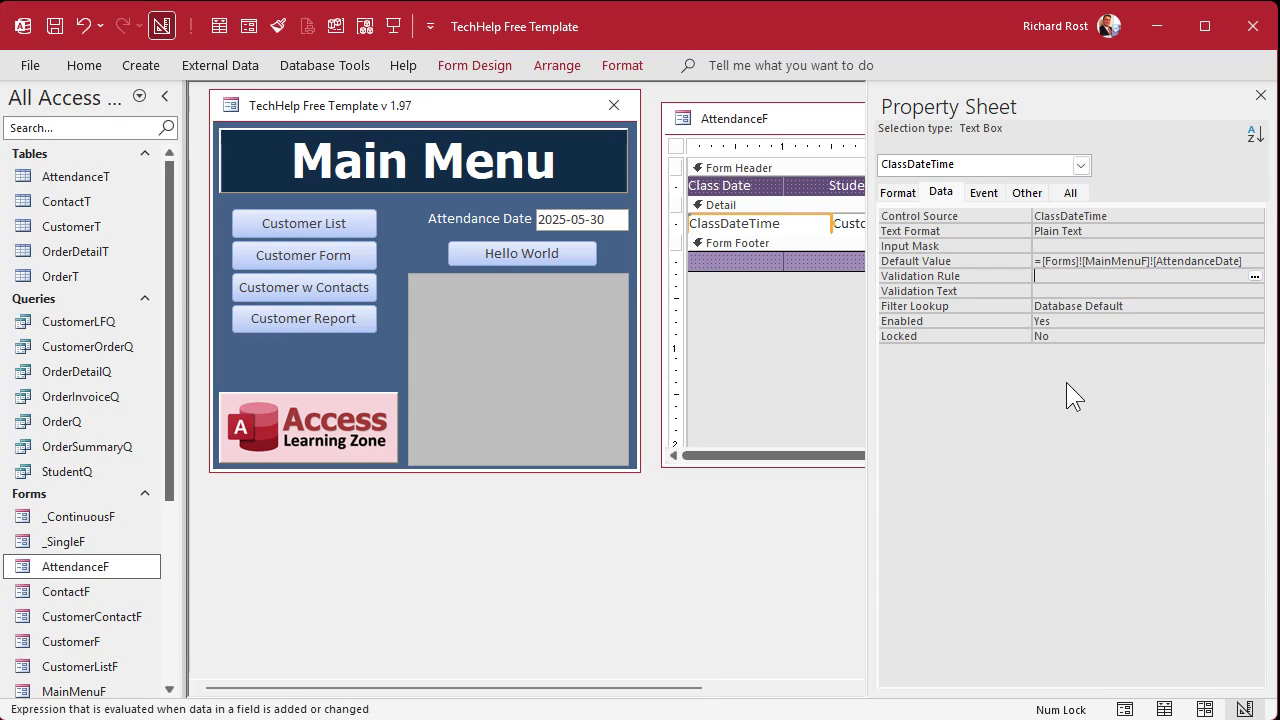
- Examine the ClassDateTime text box's default value expression in the Zoom window, checking the bracketed form and field names
left_click(1107, 262)
key("shift+F2")
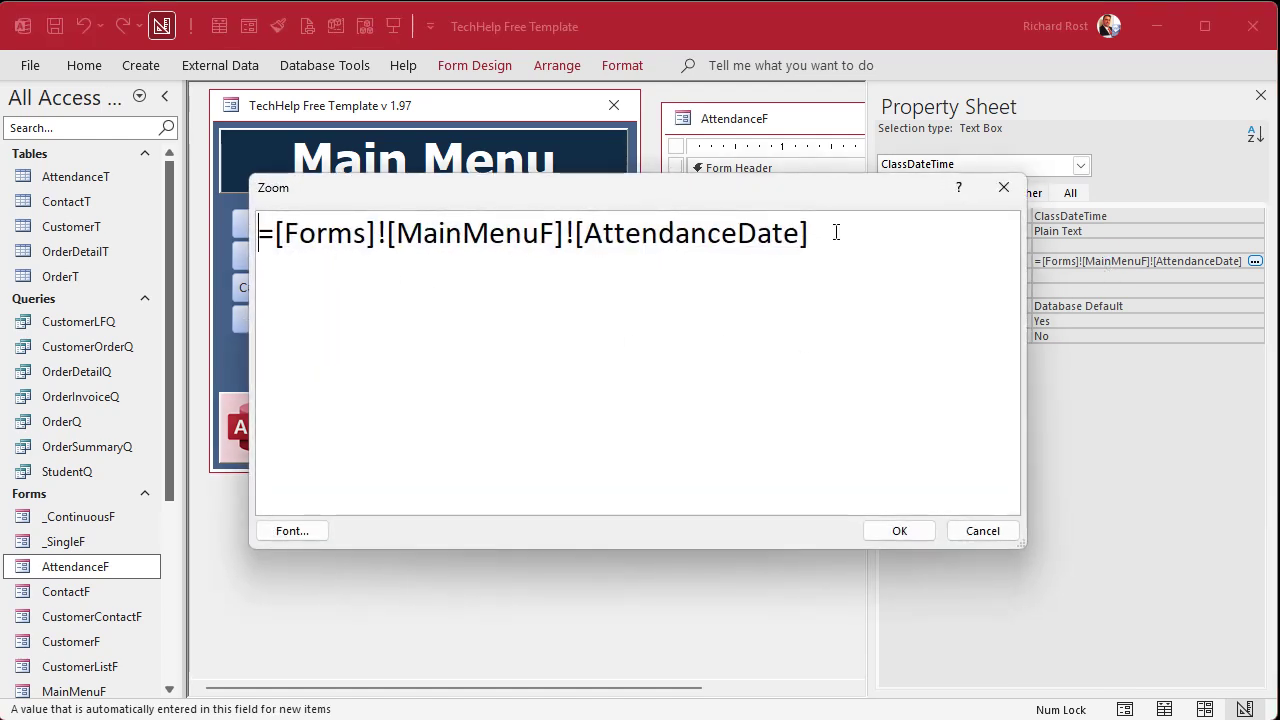
double_click(558, 233)
left_click(742, 233)
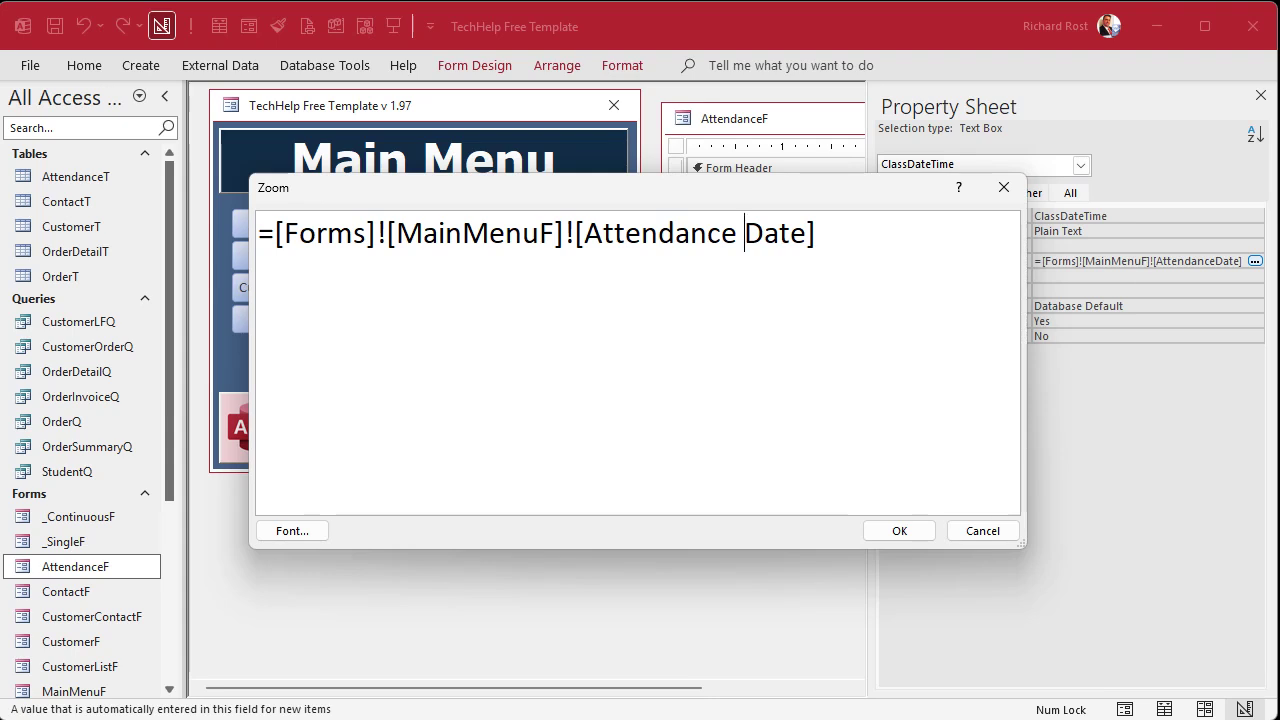
key("BackSpace")
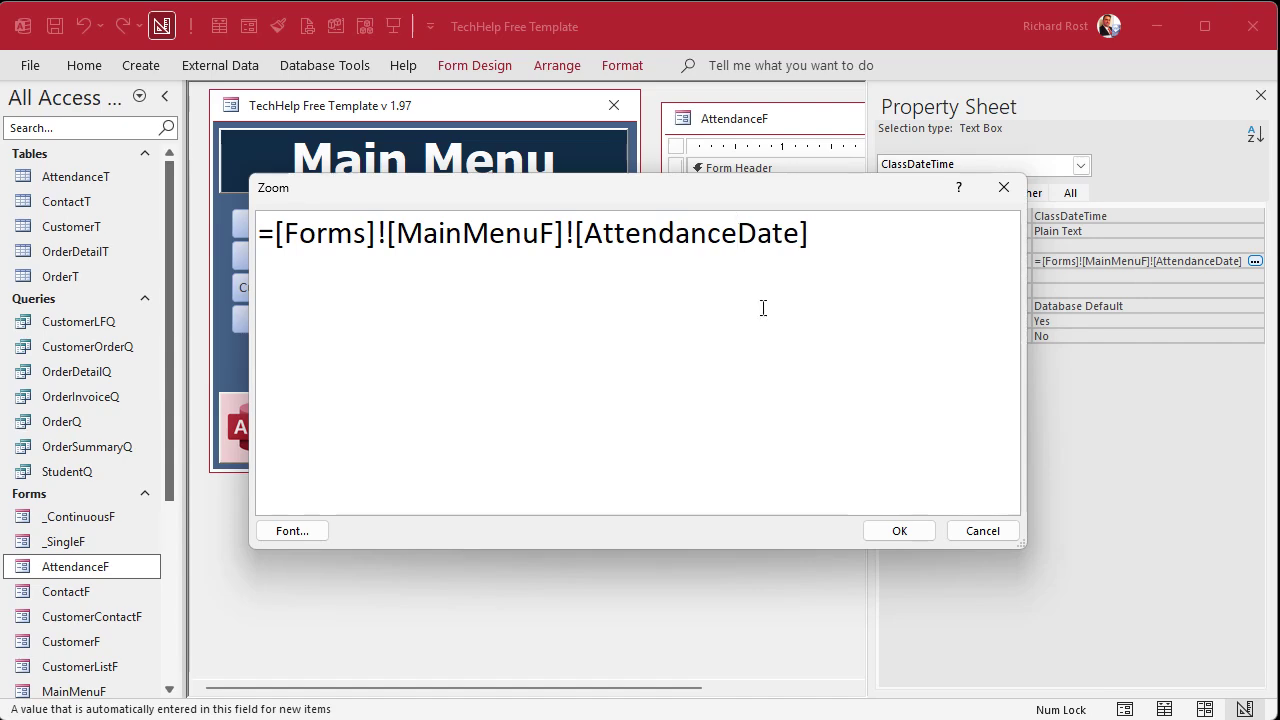
left_click(897, 531)
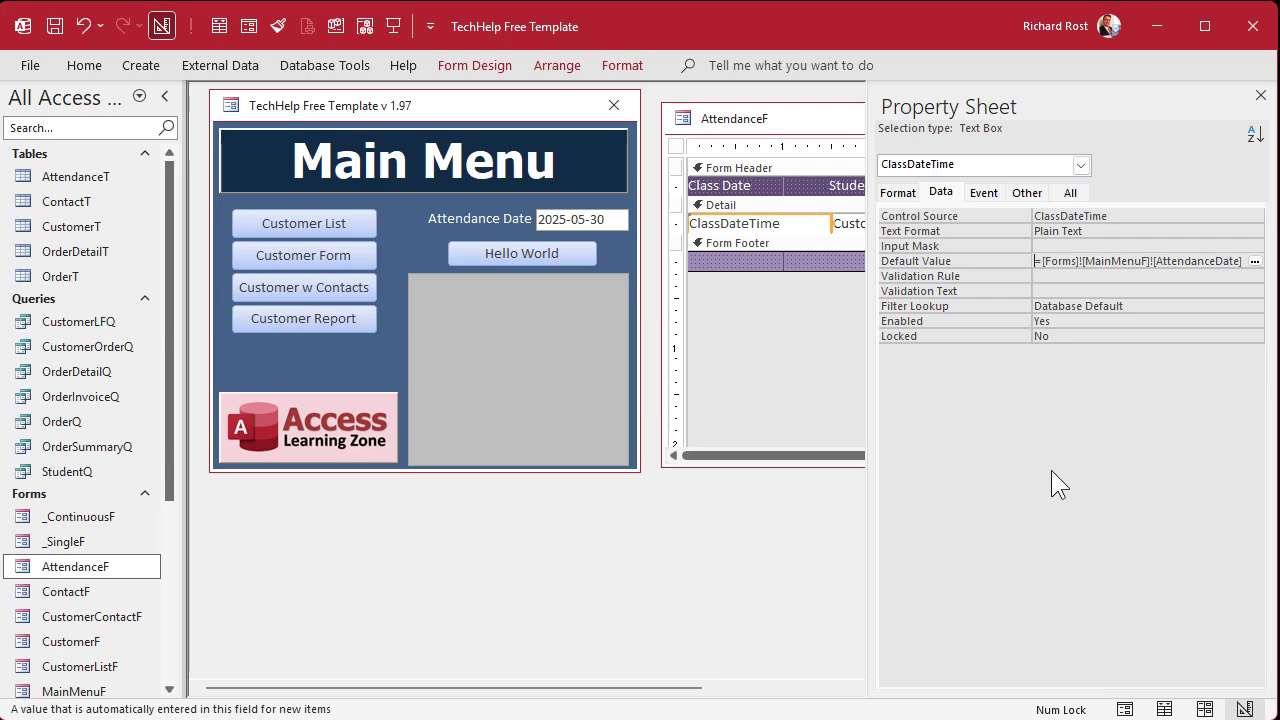
- Save and close the AttendanceF design, and open the form in Form View to check the new record's default date
left_click(1260, 95)
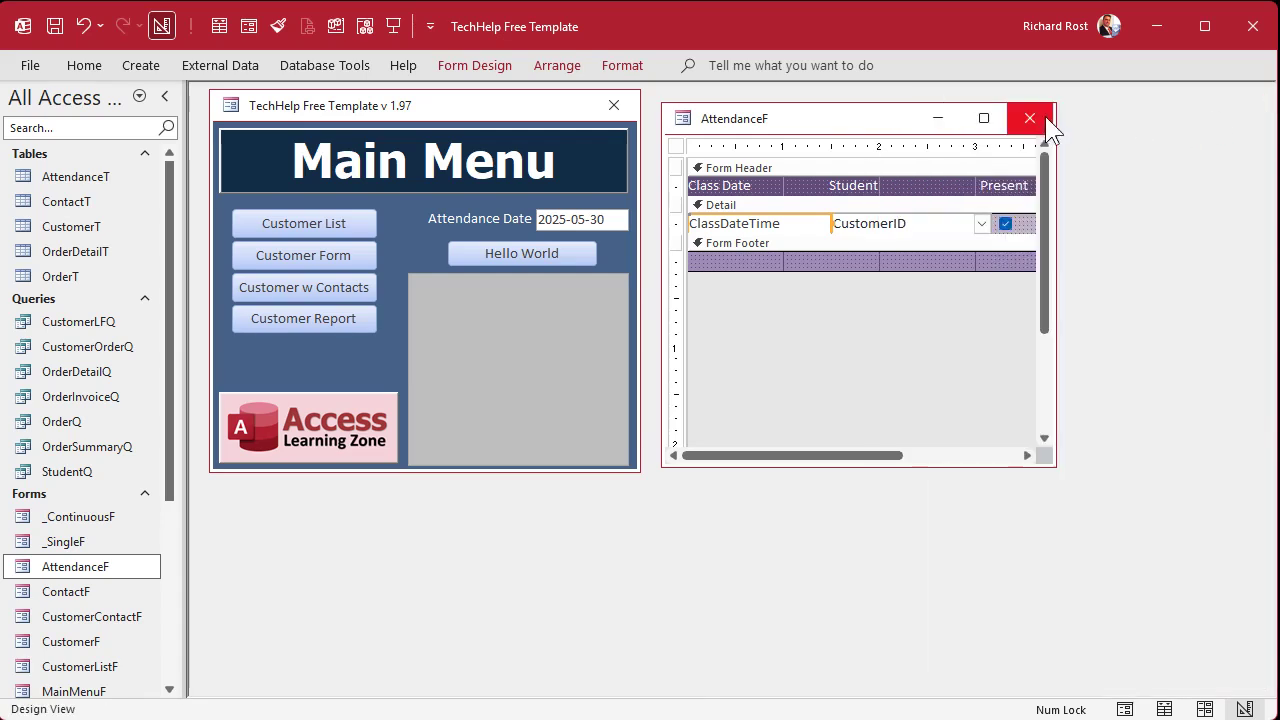
left_click(1026, 118)
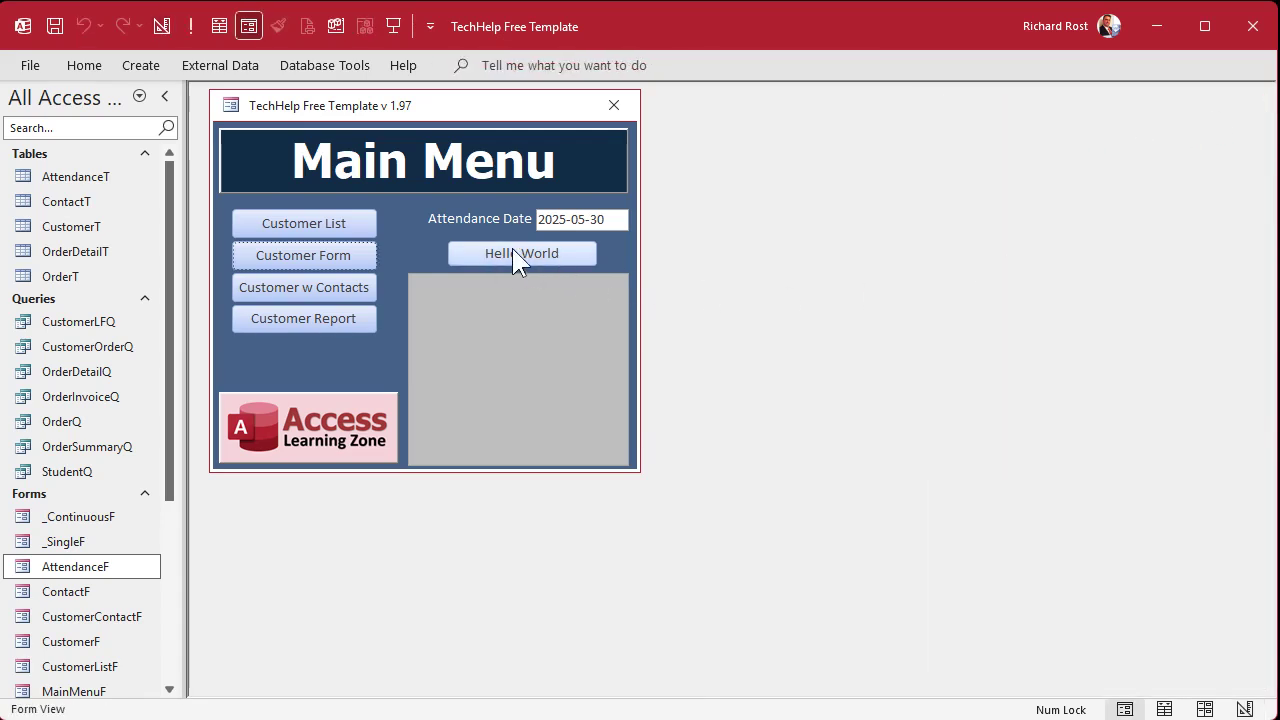
double_click(114, 568)
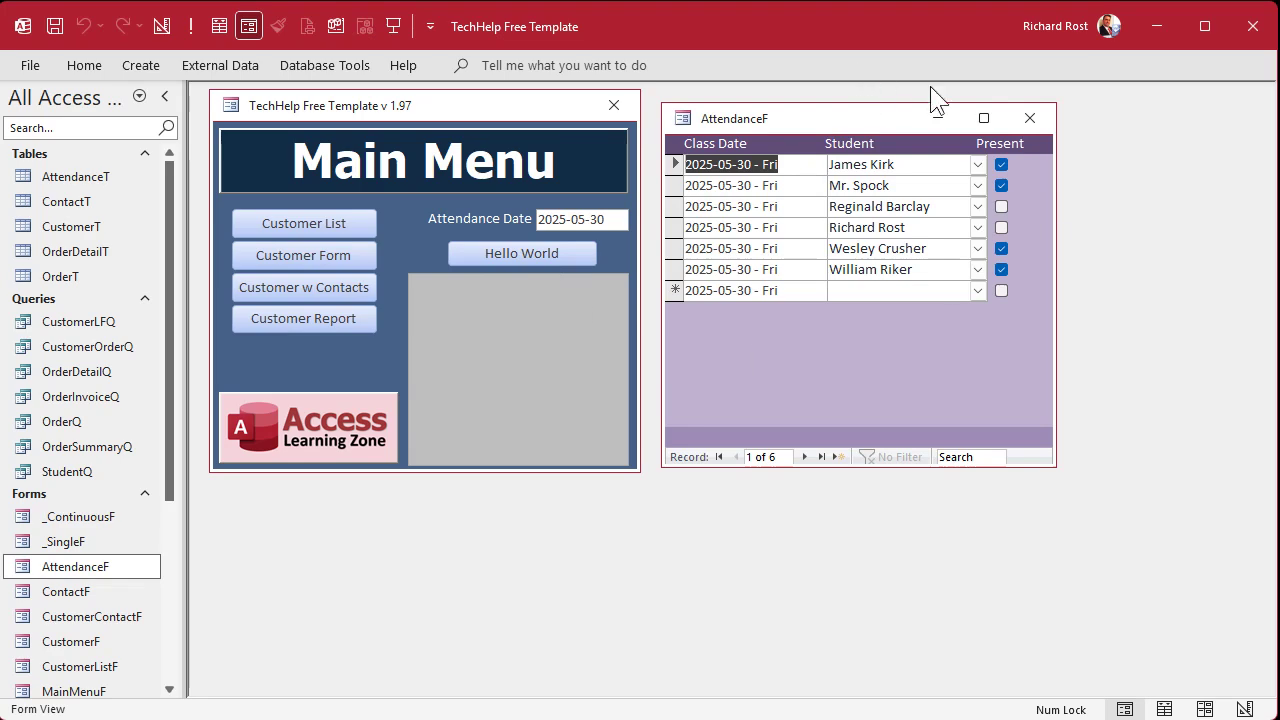
left_click(1029, 118)
- Switch the main menu form to Design View and delete the Hello World button
right_click(447, 125)
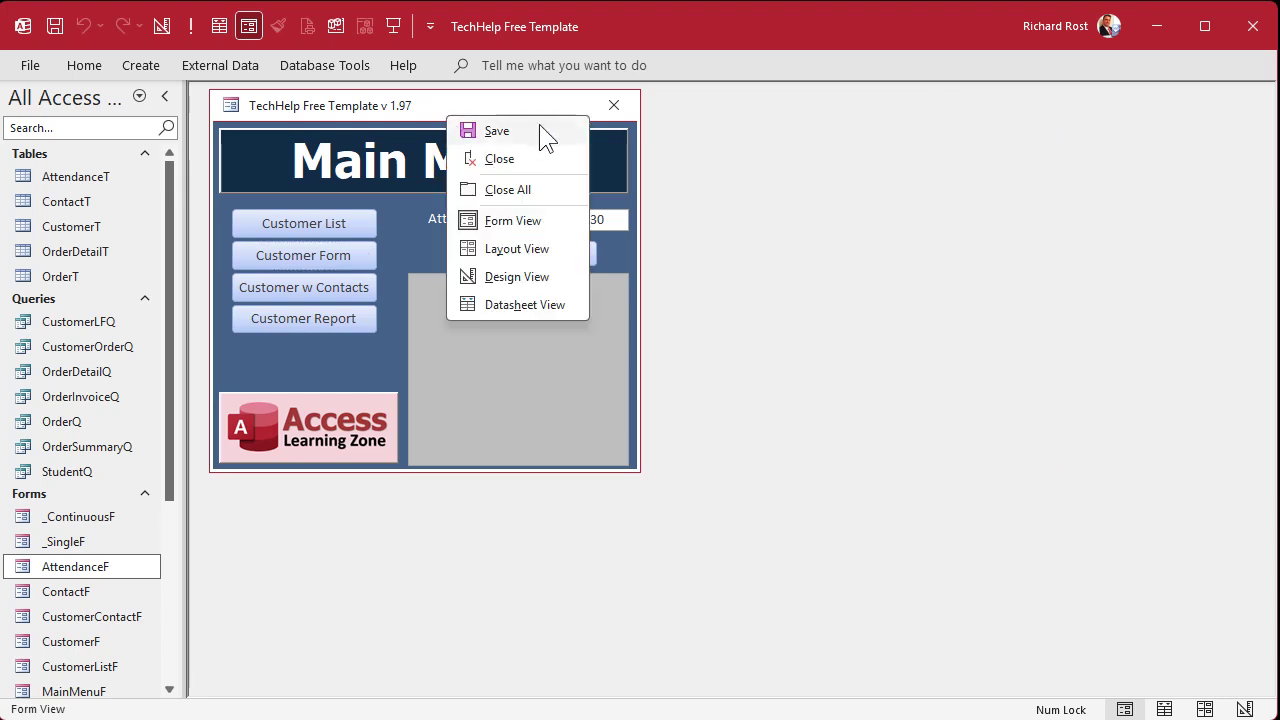
left_click(541, 277)
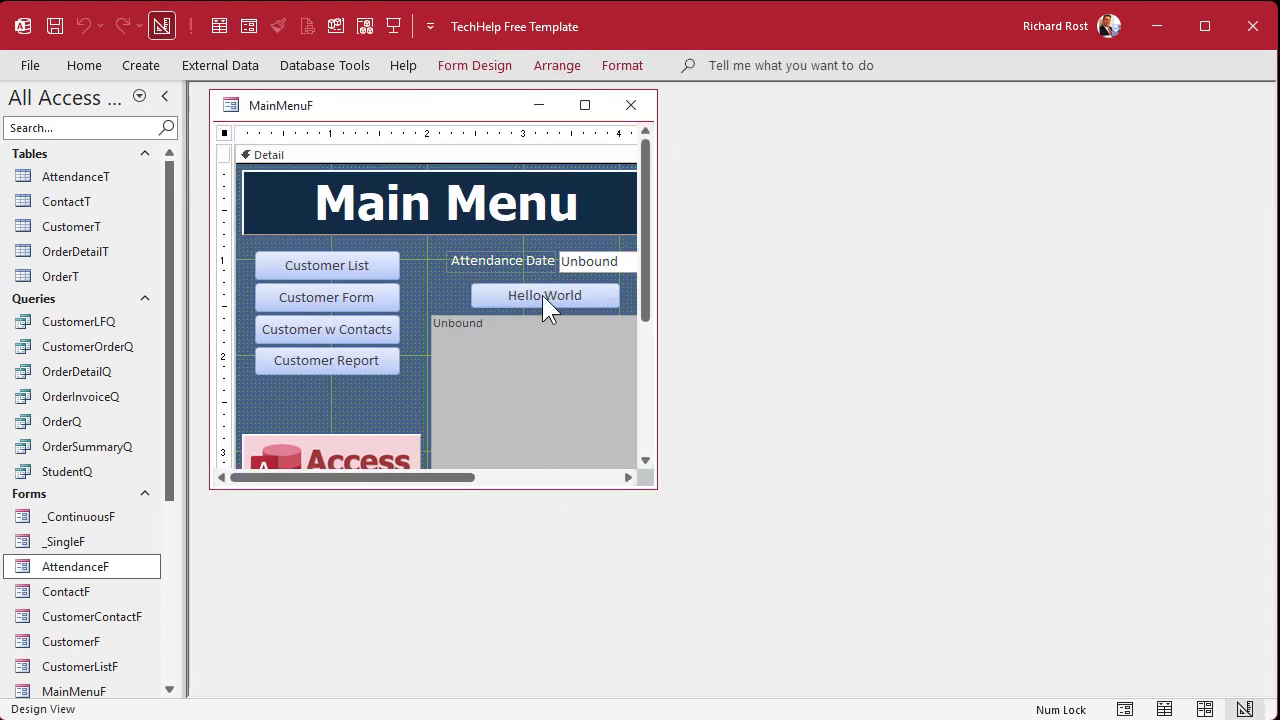
left_click(542, 295)
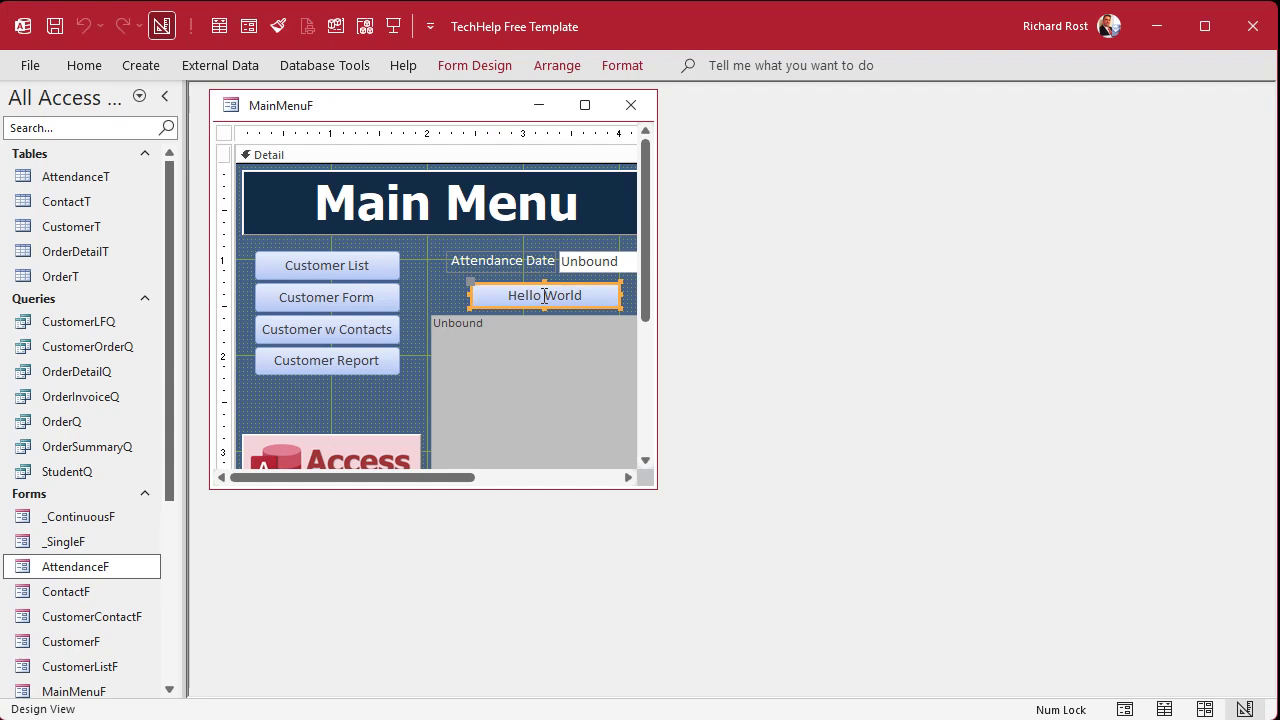
key("Delete")
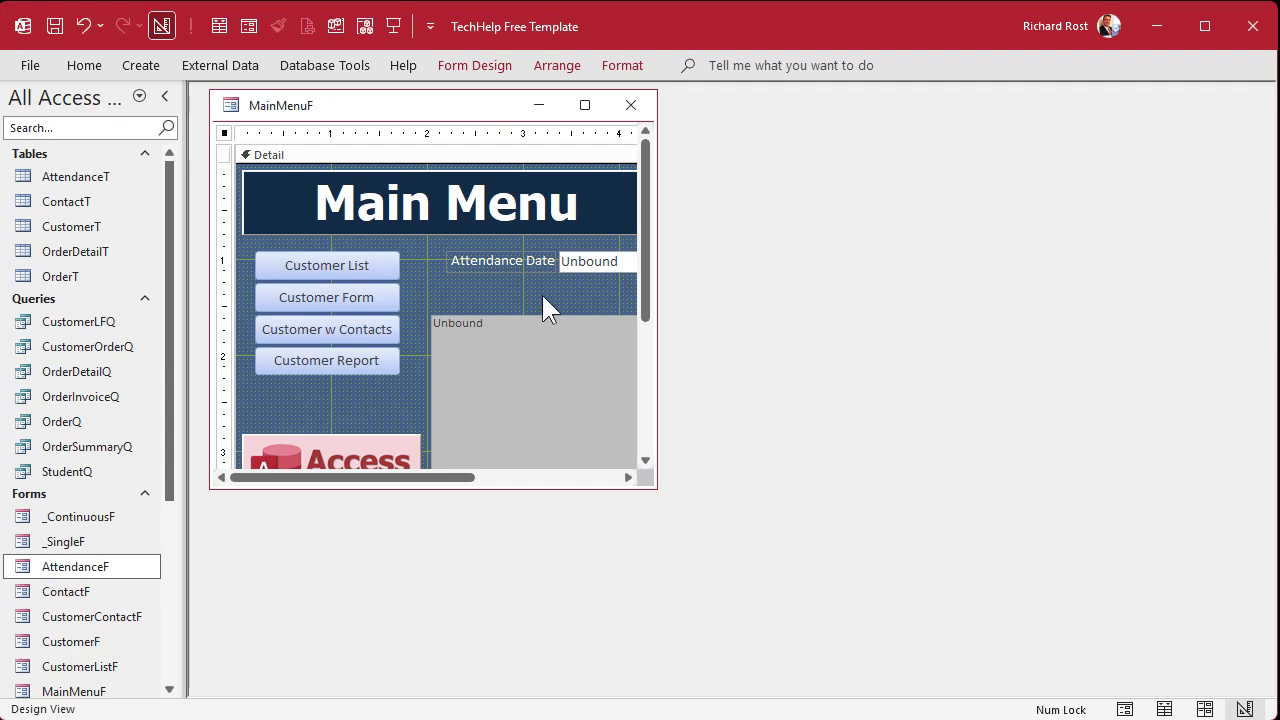
- Place a command button below the Attendance Date box and assign it the Open Form action from Form Operations
left_click(465, 67)
left_click(362, 122)
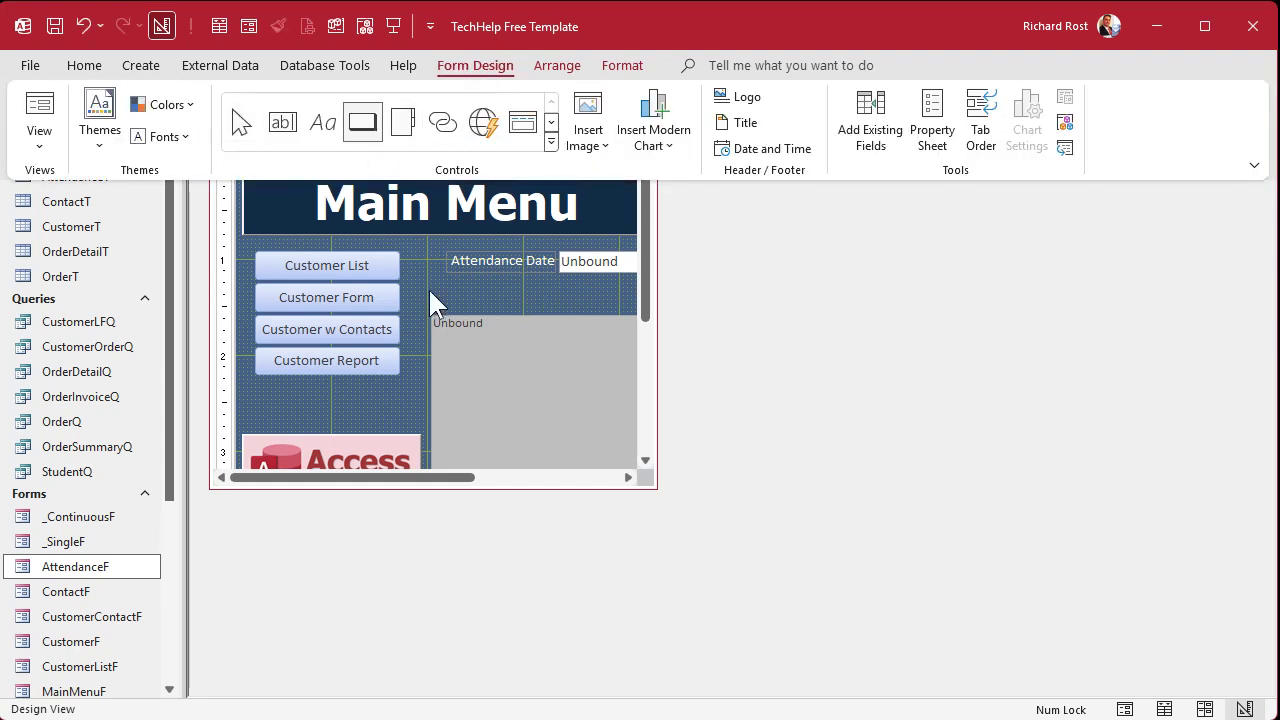
left_click(495, 281)
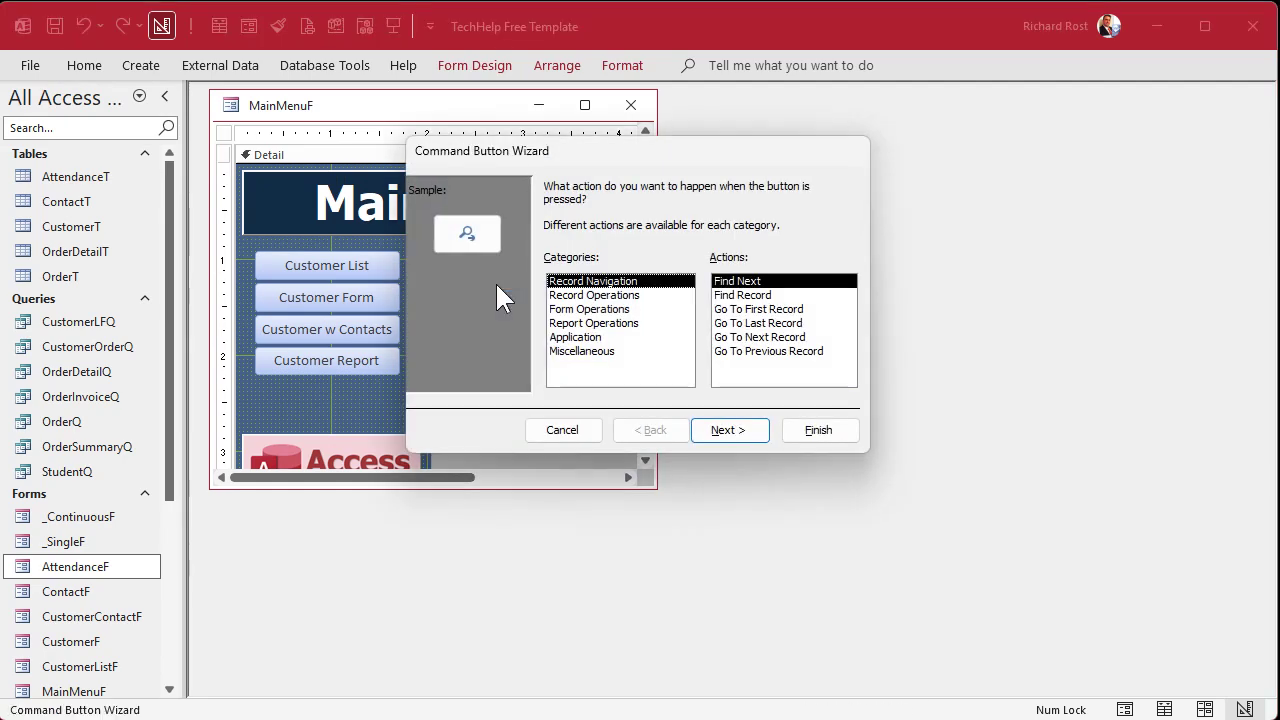
left_click(600, 309)
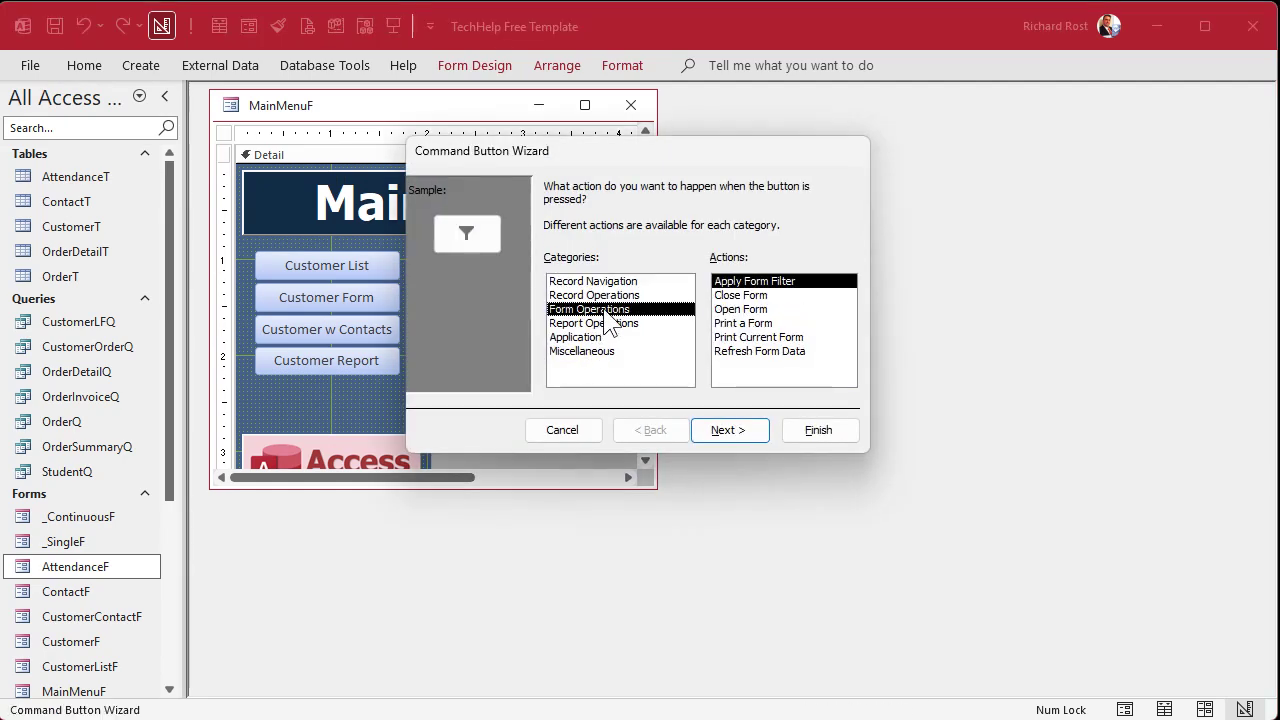
left_click(740, 309)
left_click(729, 429)
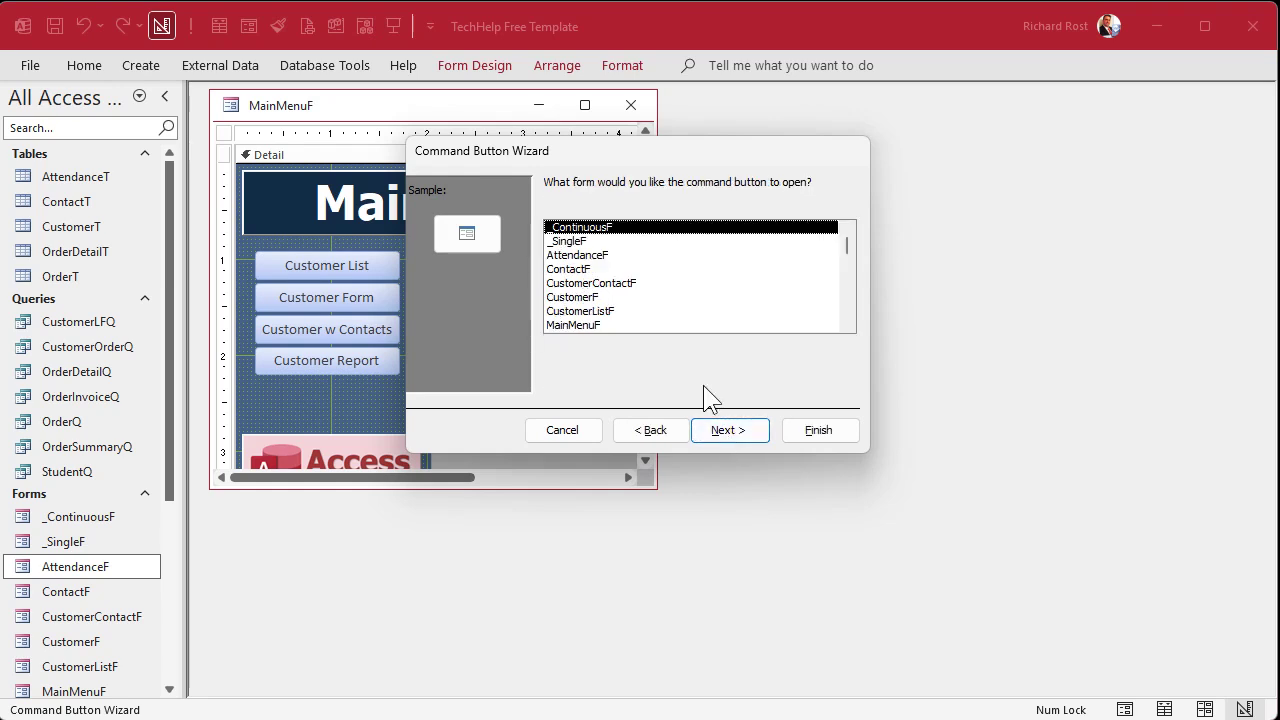
- Make the command button open AttendanceF and show all the records
left_click(606, 256)
left_click(752, 432)
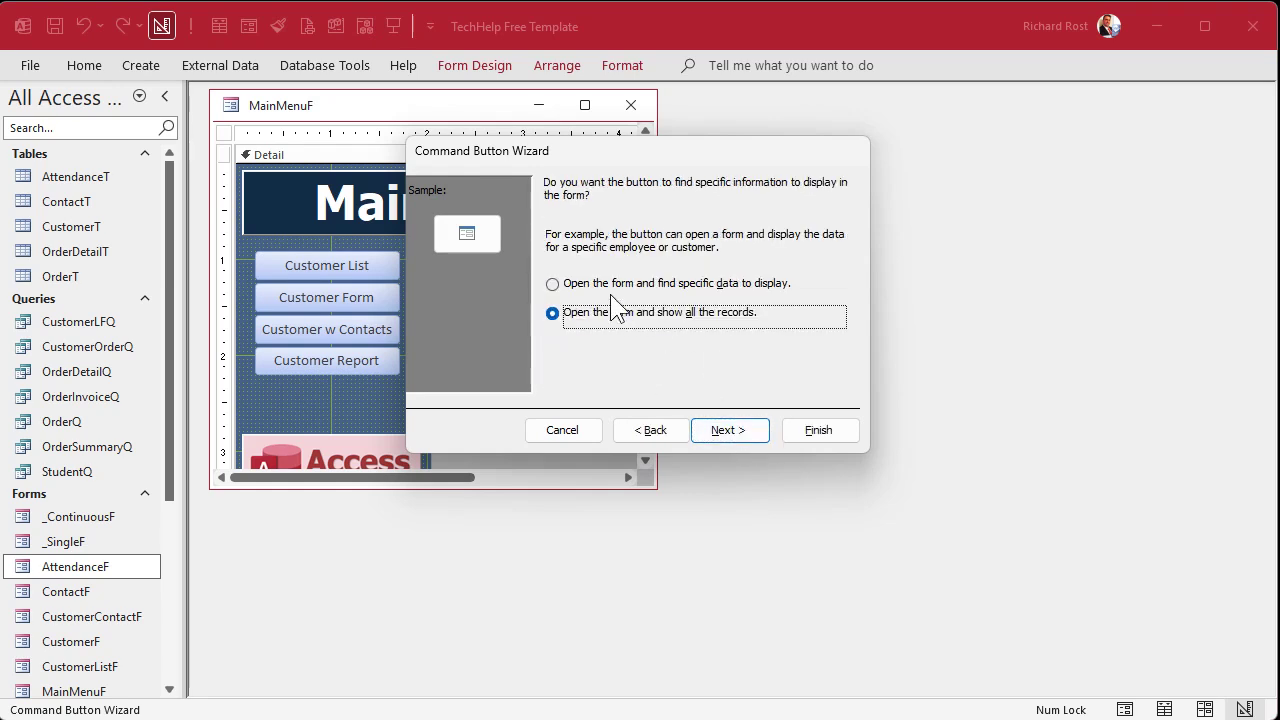
left_click(603, 287)
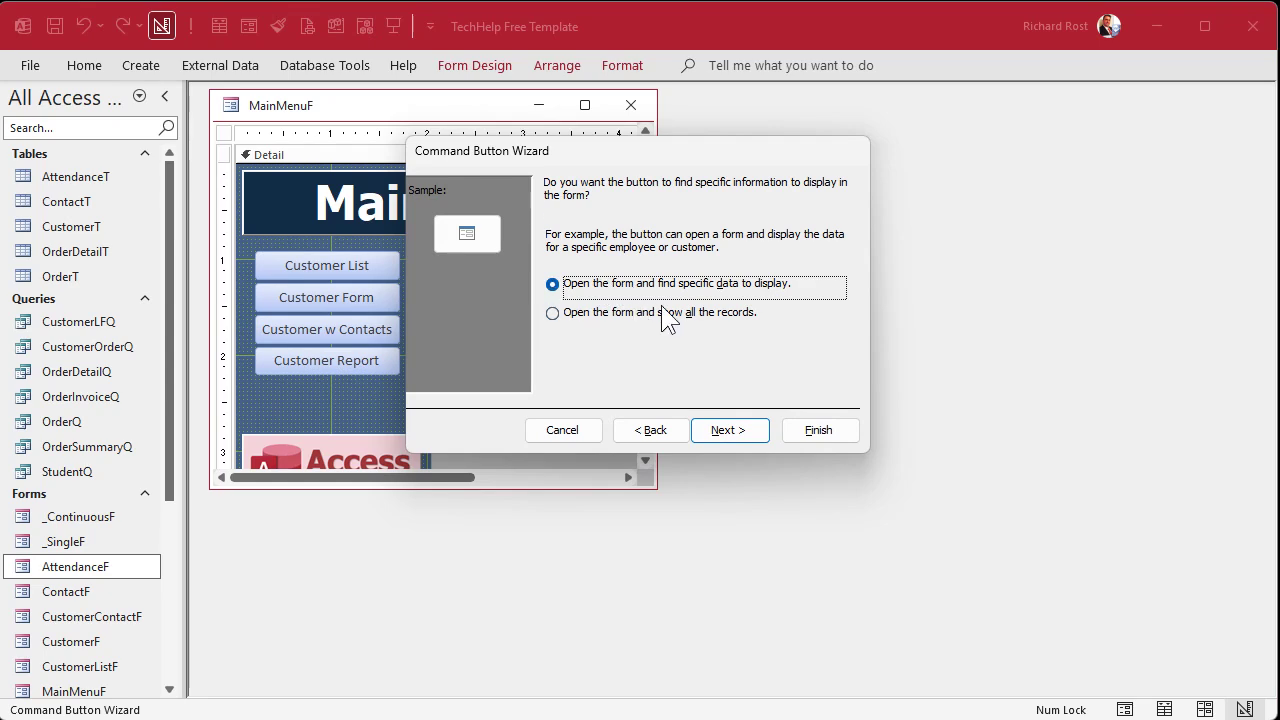
left_click(720, 314)
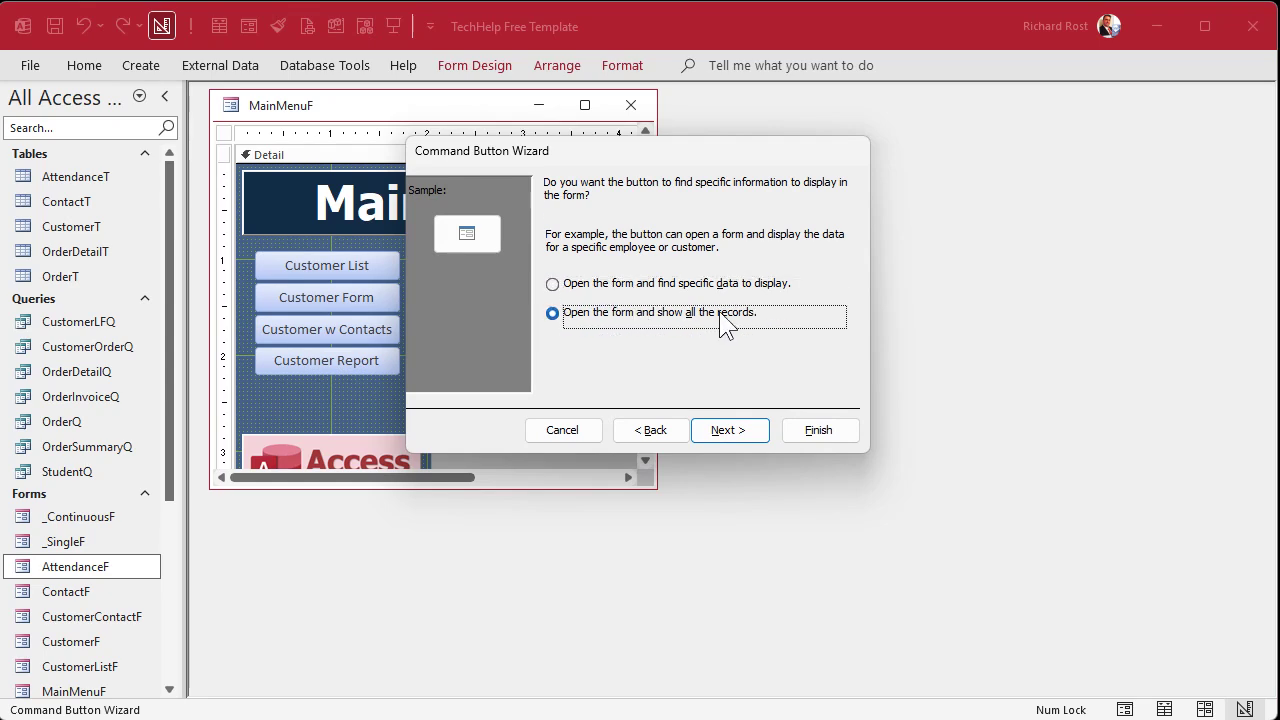
left_click(732, 434)
- Label the command button with the text Attendance Form and name it AttendanceBtn
left_click(567, 272)
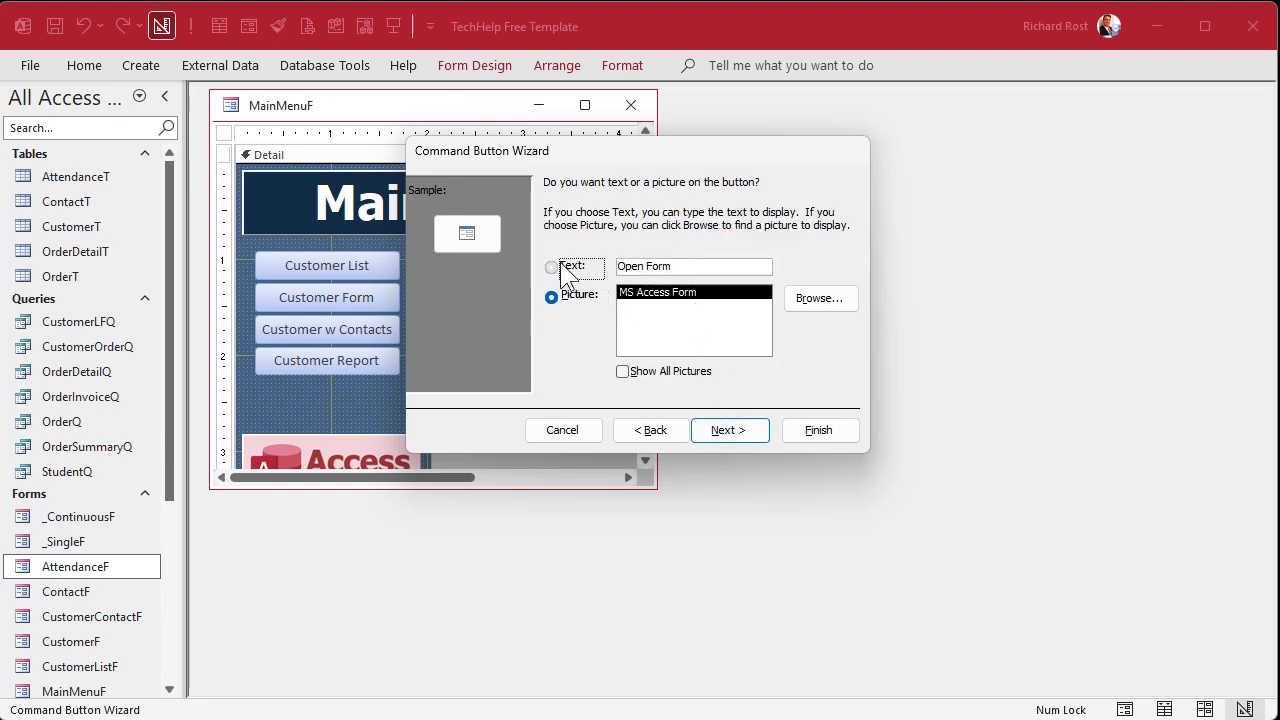
key("Tab")
type("A")
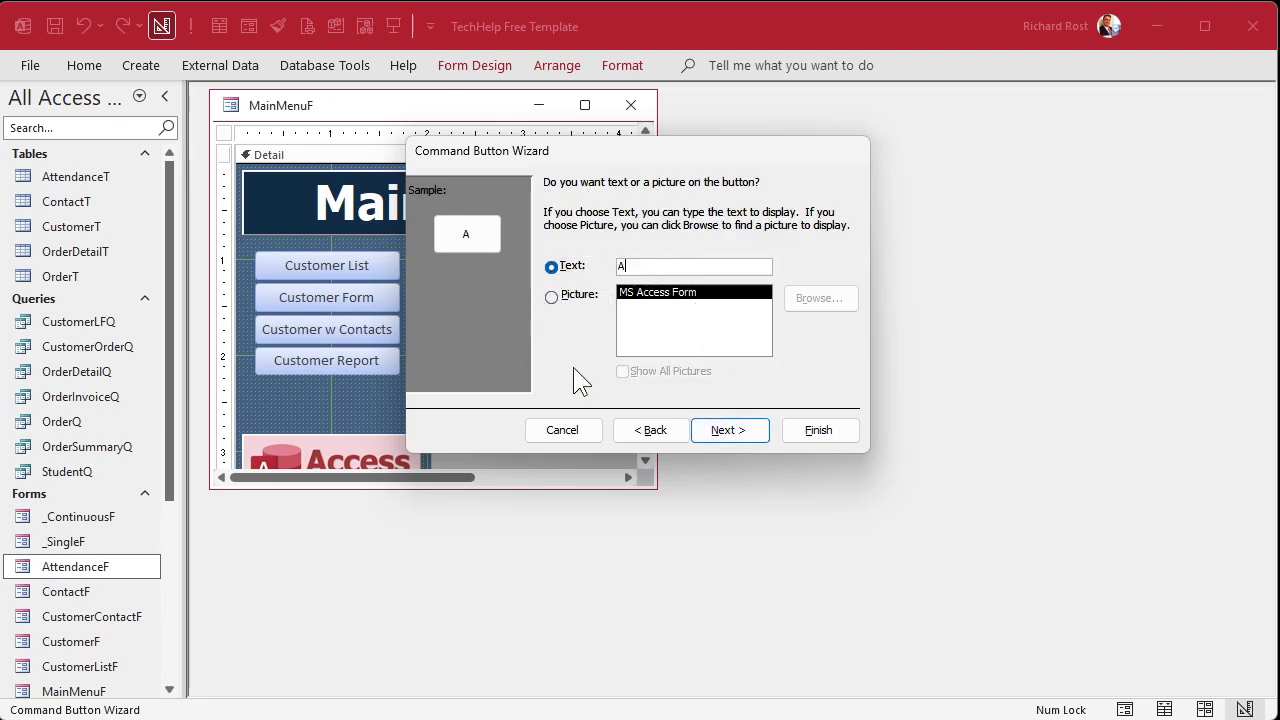
type("ttendance Form")
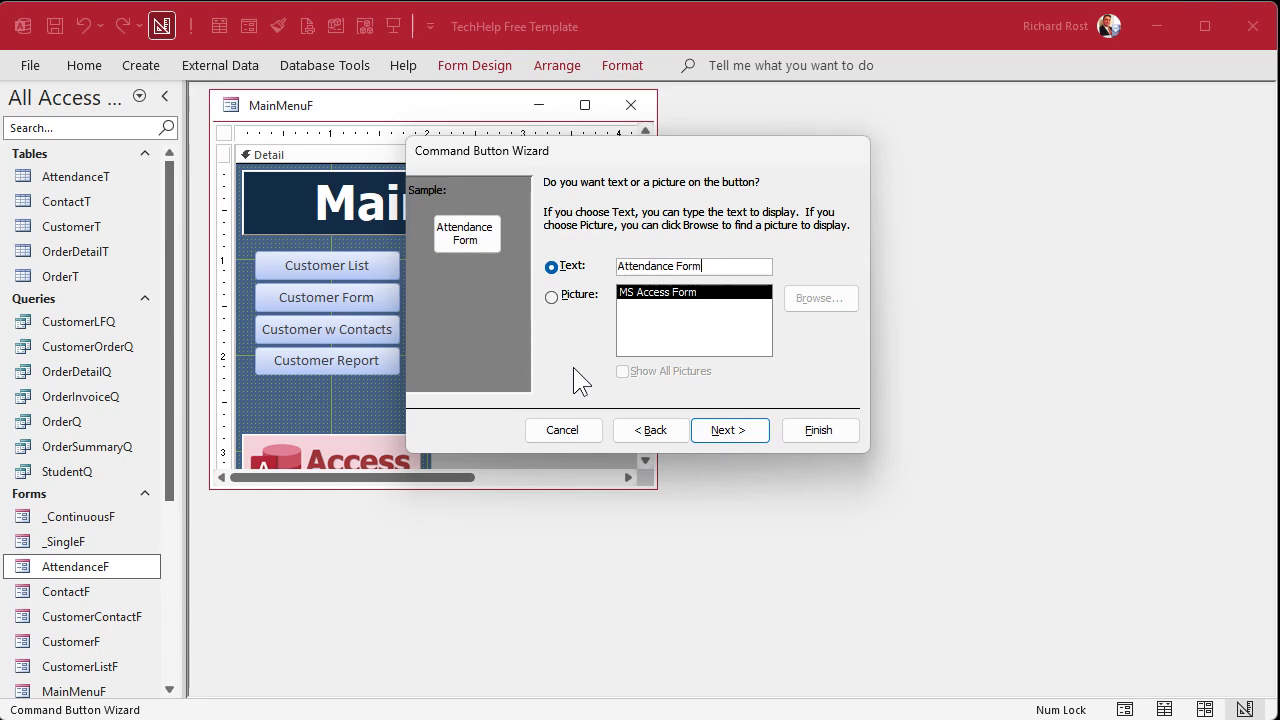
left_click(722, 431)
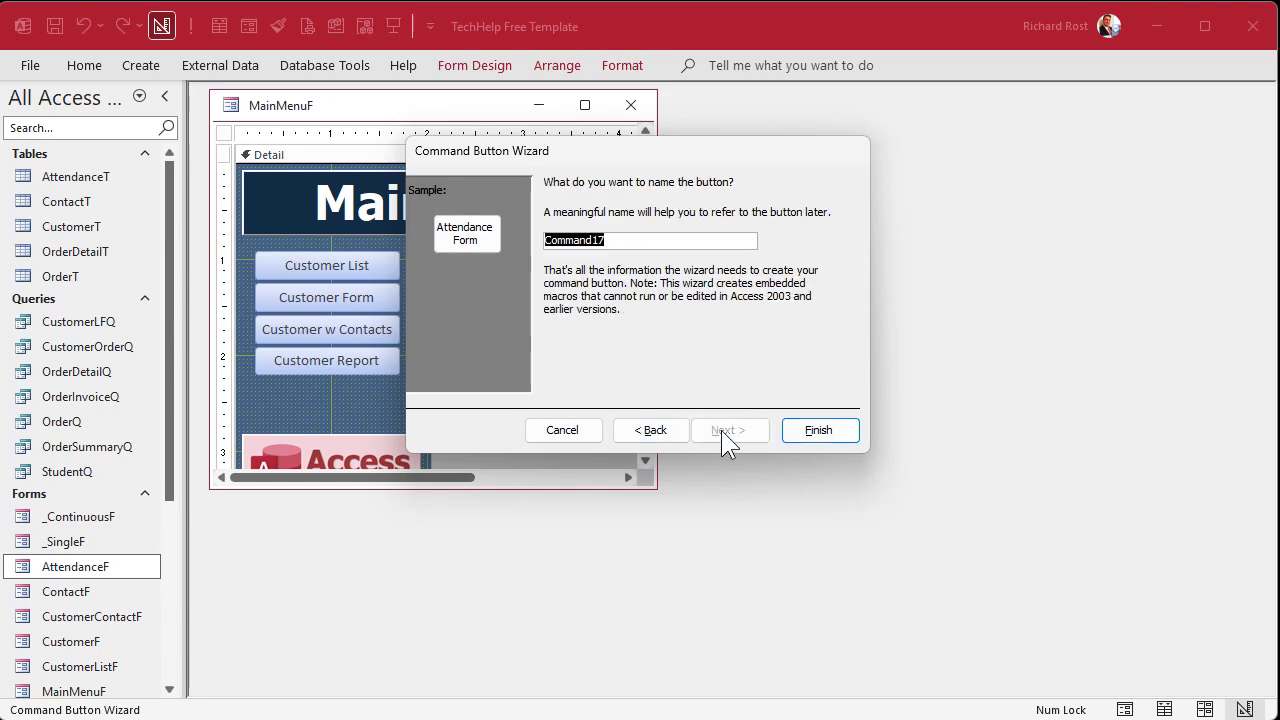
type("Atten")
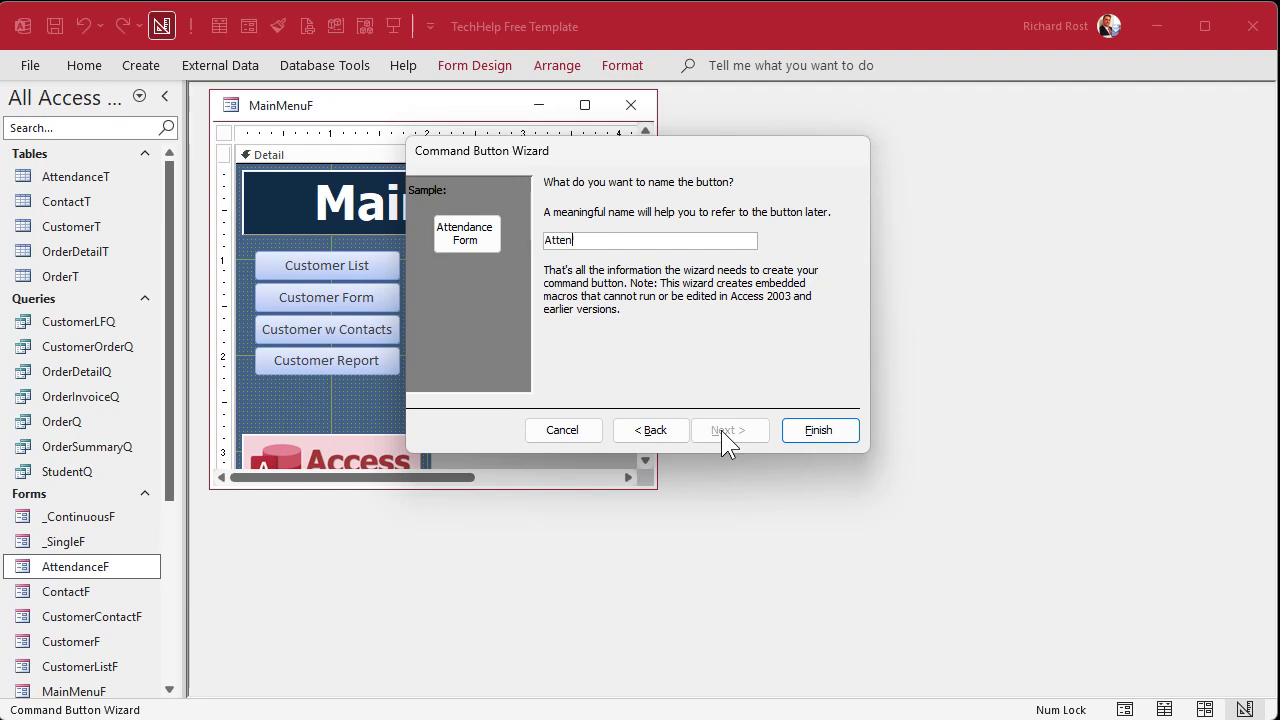
type("danceBtn")
key("Return")
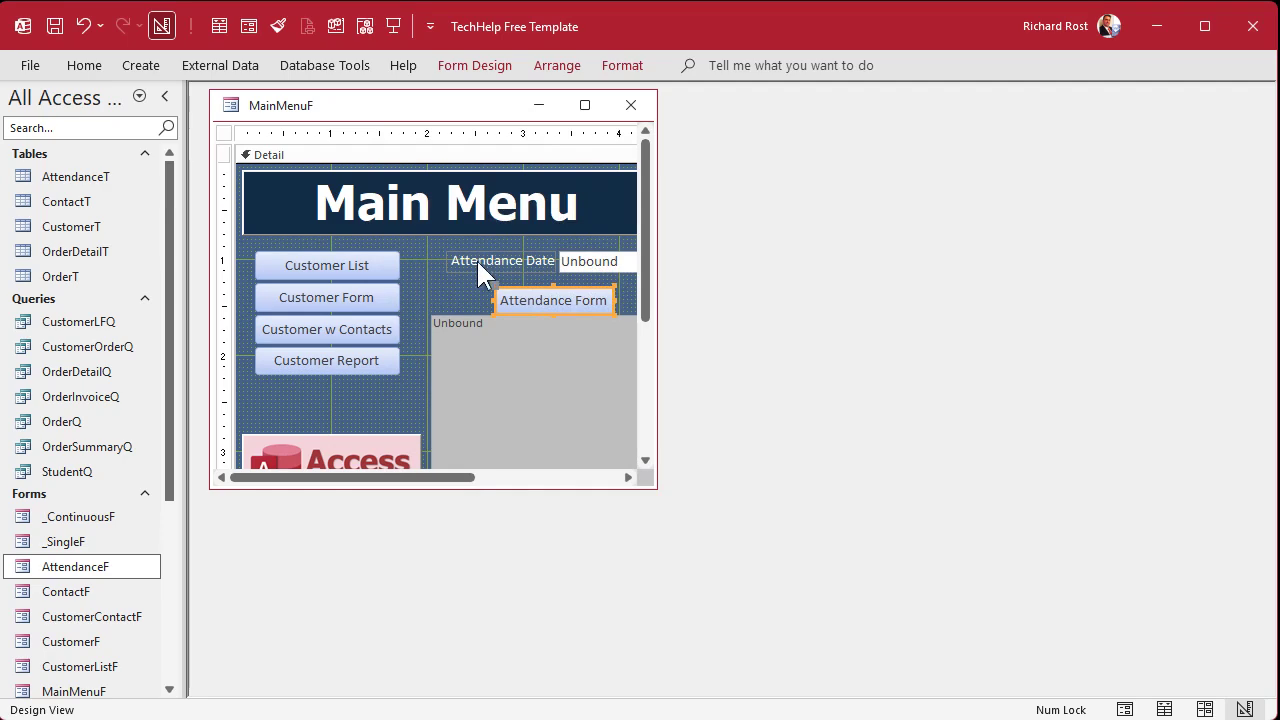
- Move the Attendance Form button slightly up and left under the Attendance Date box, and save and close the main menu design
left_click(478, 262)
left_click_drag(523, 289, 511, 281)
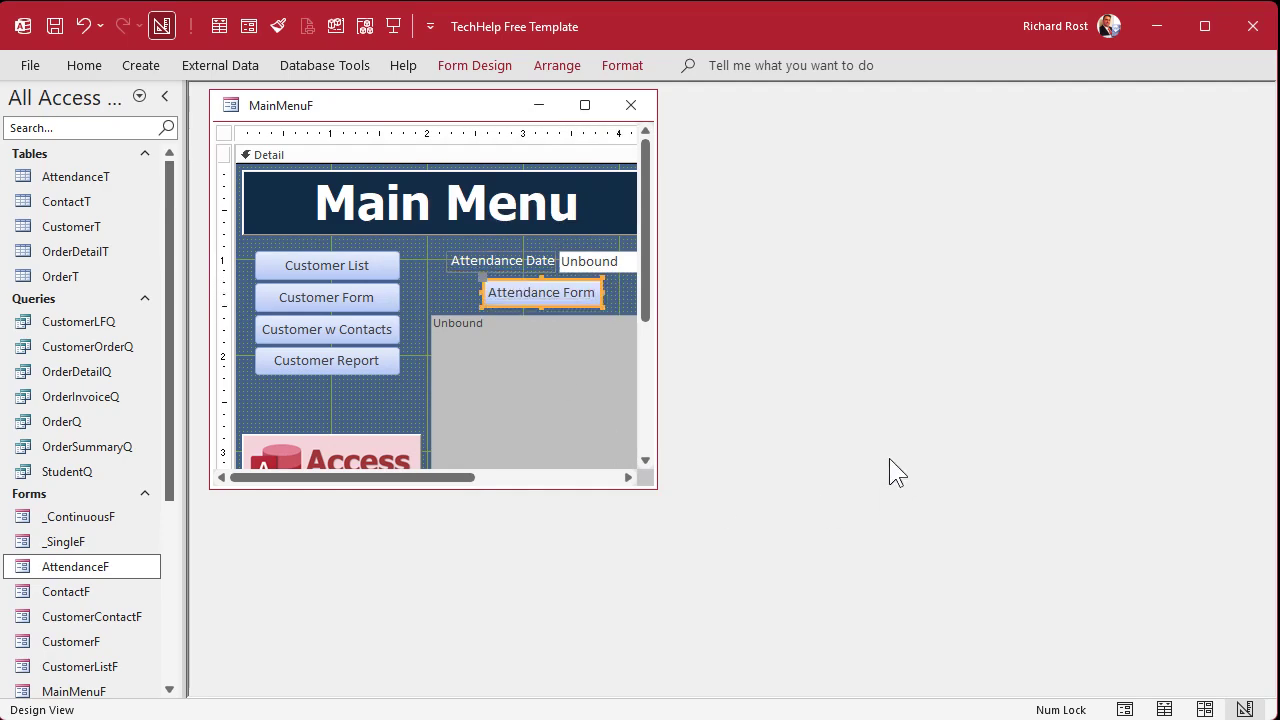
left_click(630, 104)
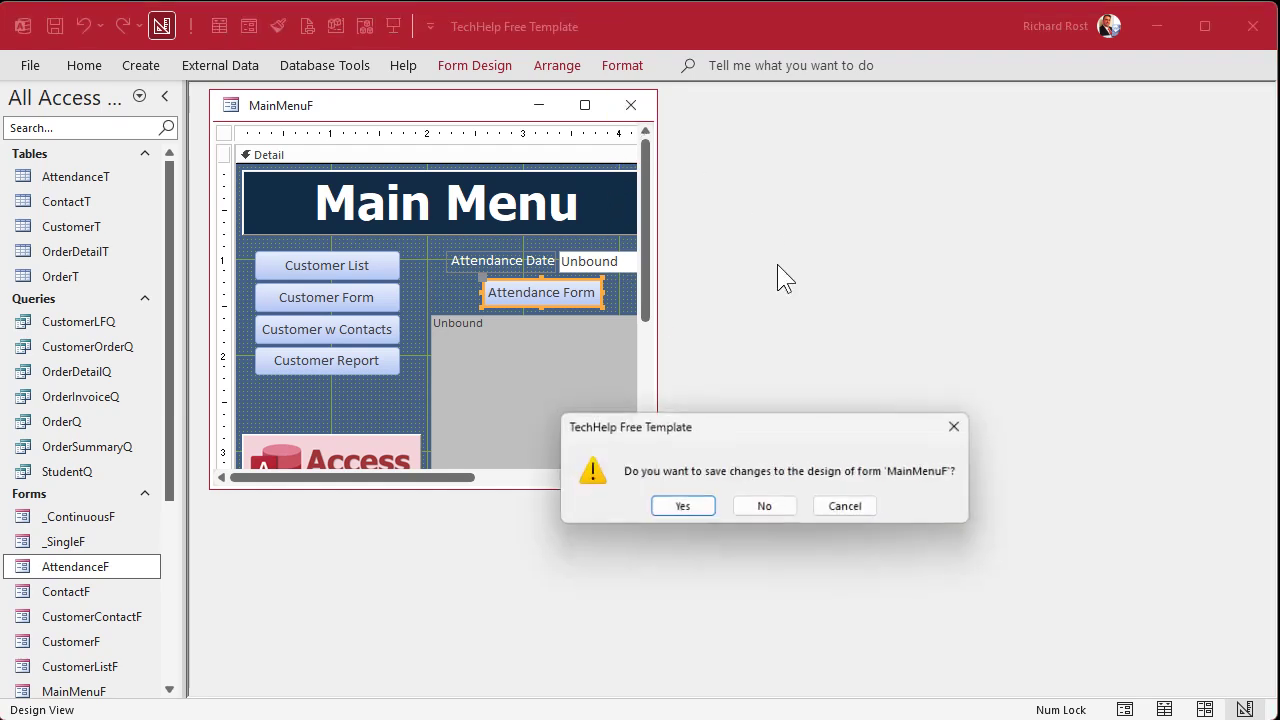
left_click(672, 506)
- Reopen the main menu, test that the Attendance Form button opens AttendanceF, and close that form
left_click(387, 28)
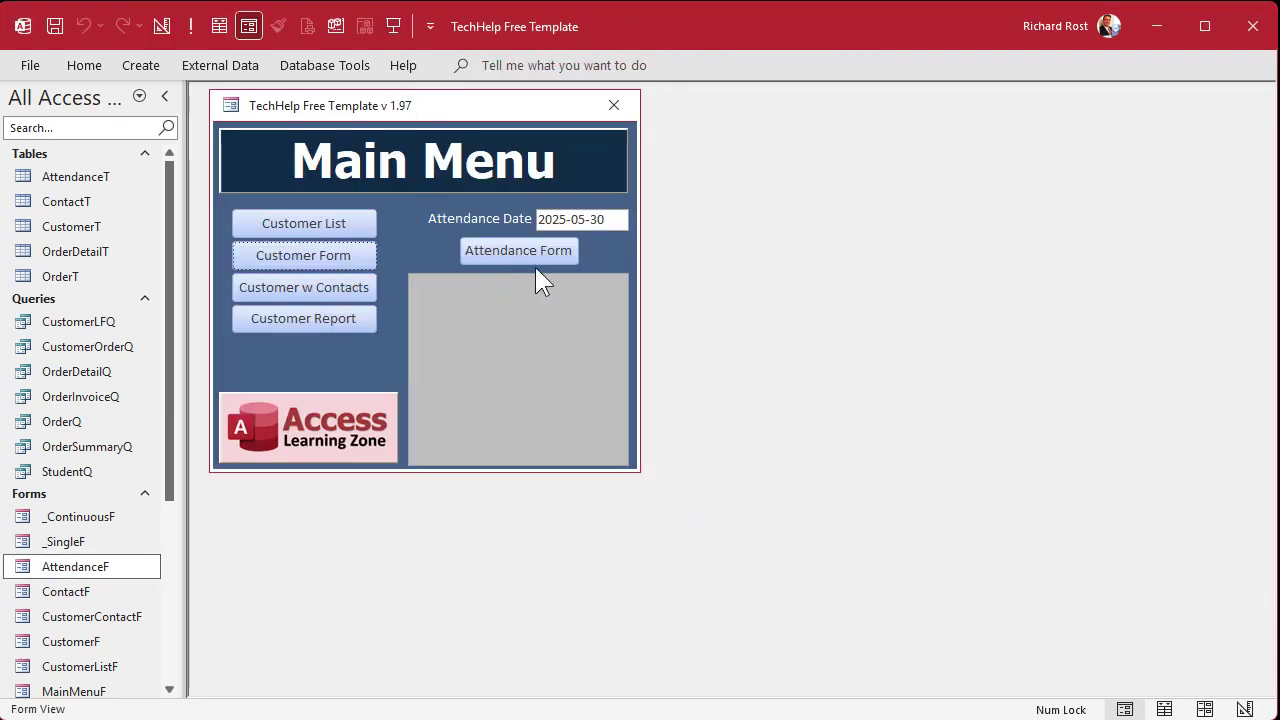
left_click(532, 245)
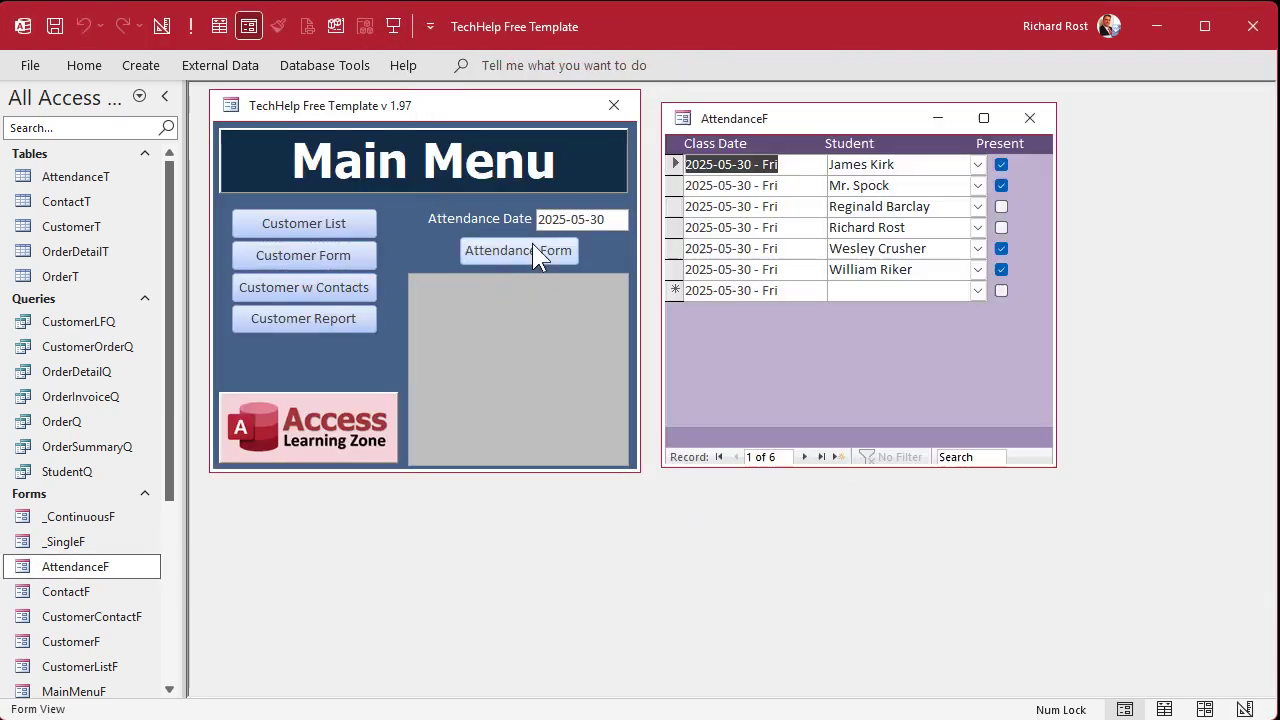
left_click(1030, 118)
- Return the main menu to Design View and delete the Attendance Form button
right_click(611, 247)
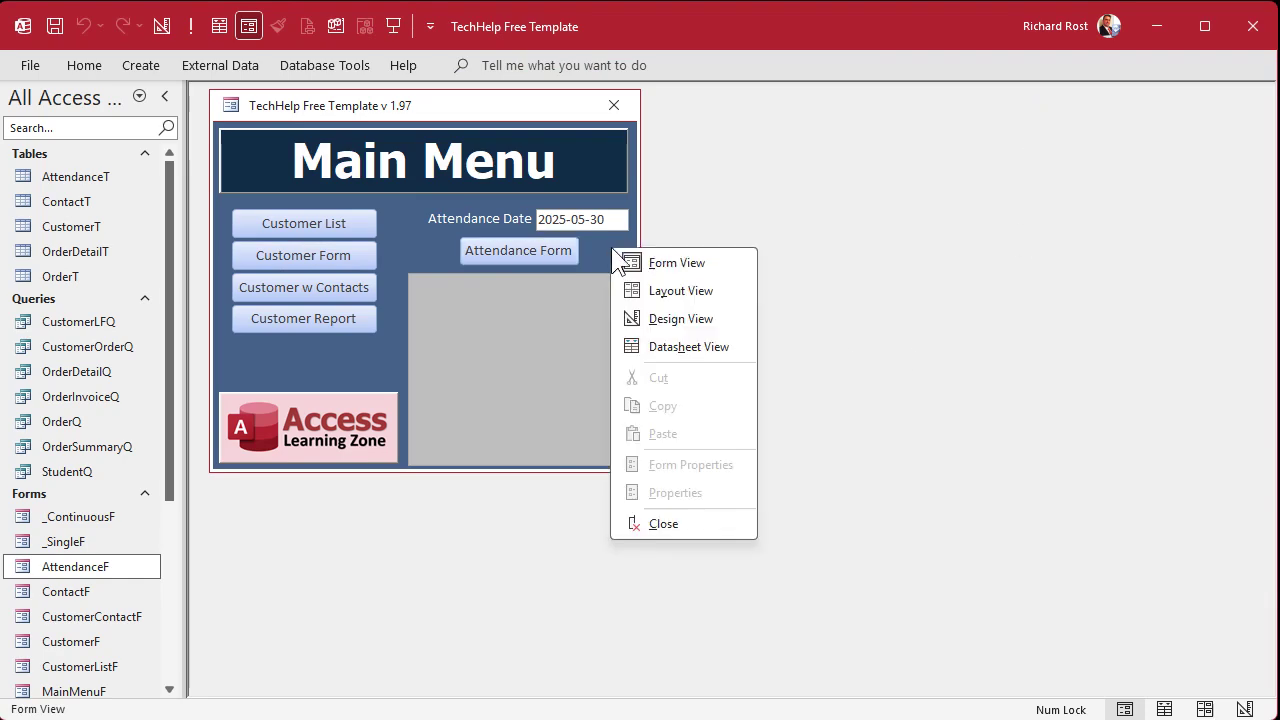
left_click(680, 317)
key("Delete")
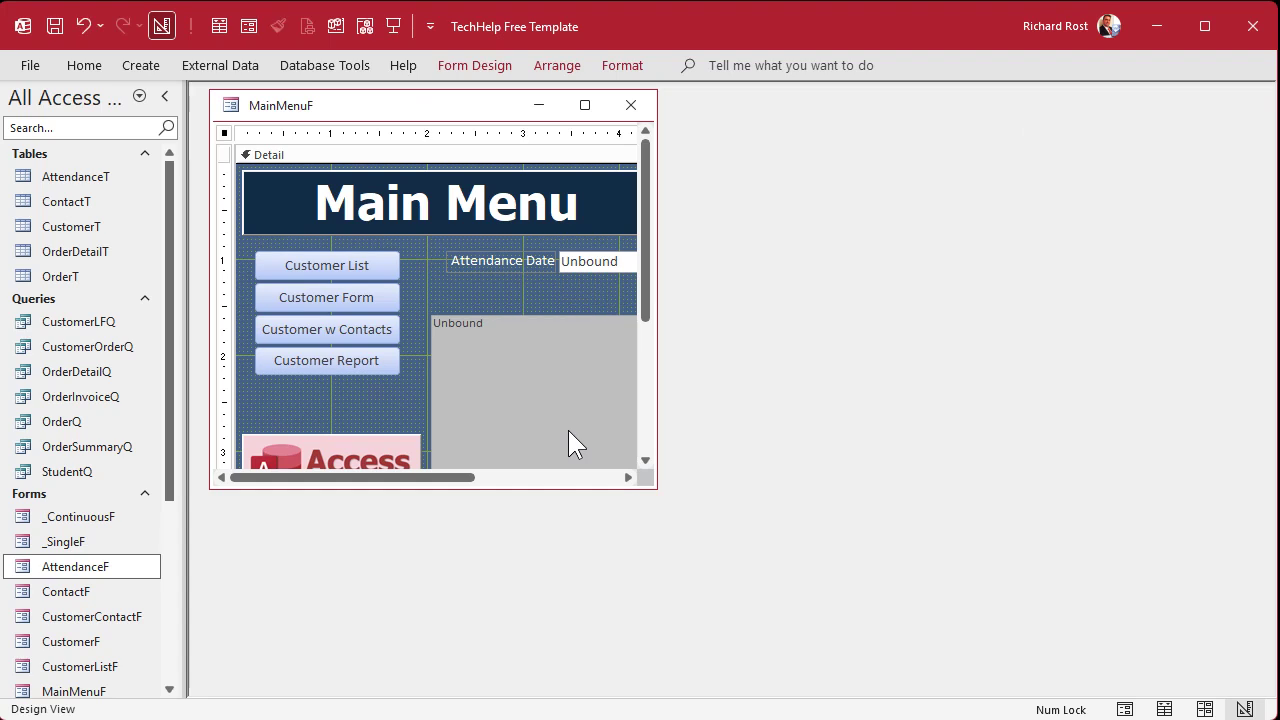
- Add a command button below the Attendance Date box without using the wizard, and caption it Attendance
left_click(470, 63)
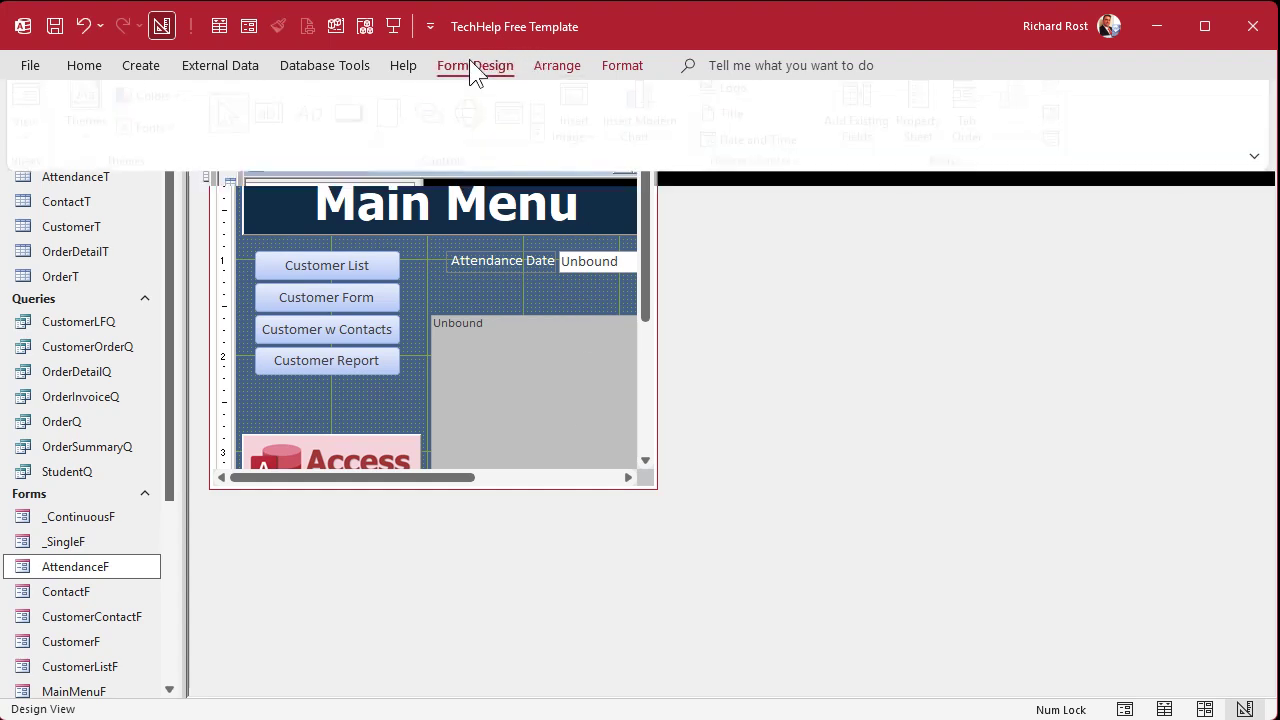
left_click(363, 121)
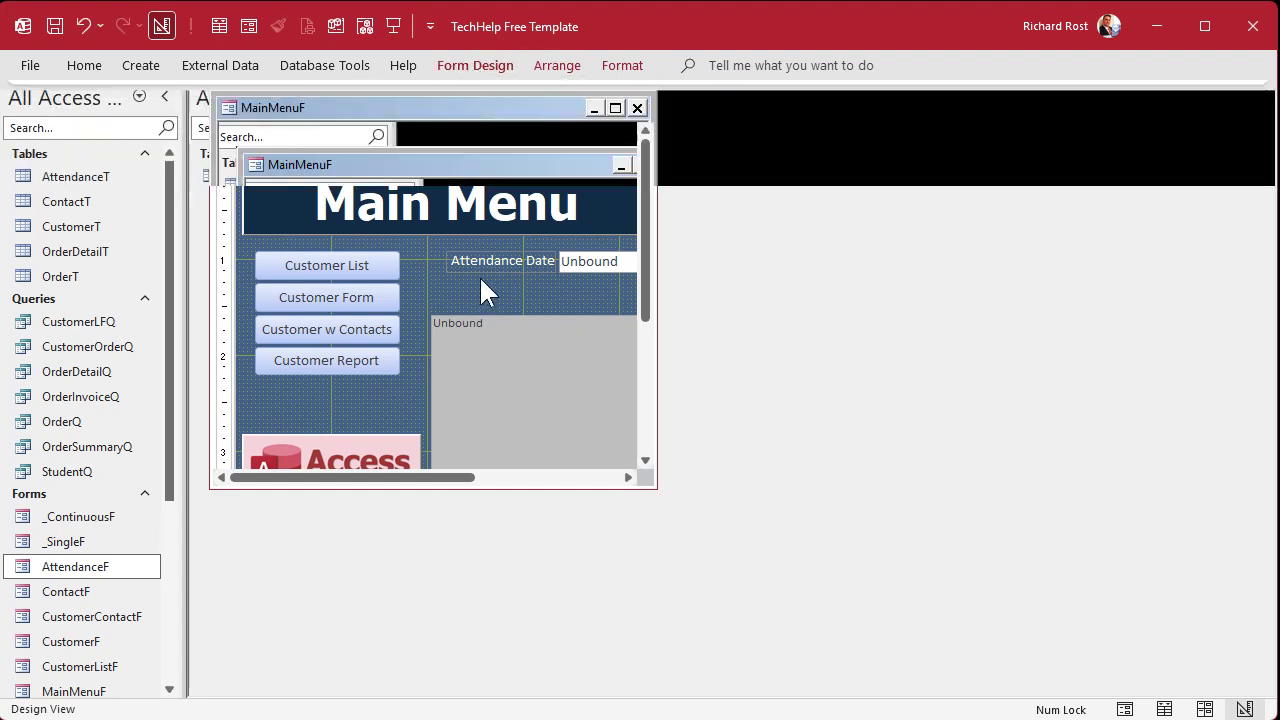
left_click(483, 276)
left_click(570, 428)
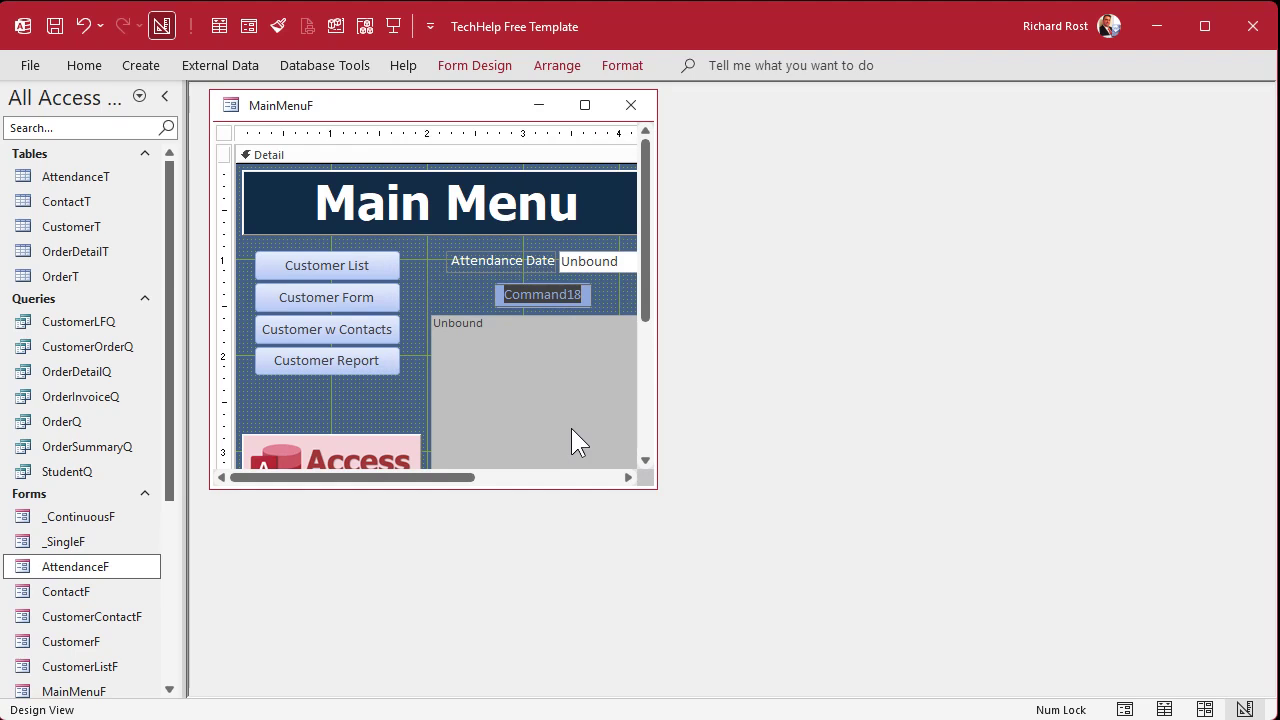
type("Attendance")
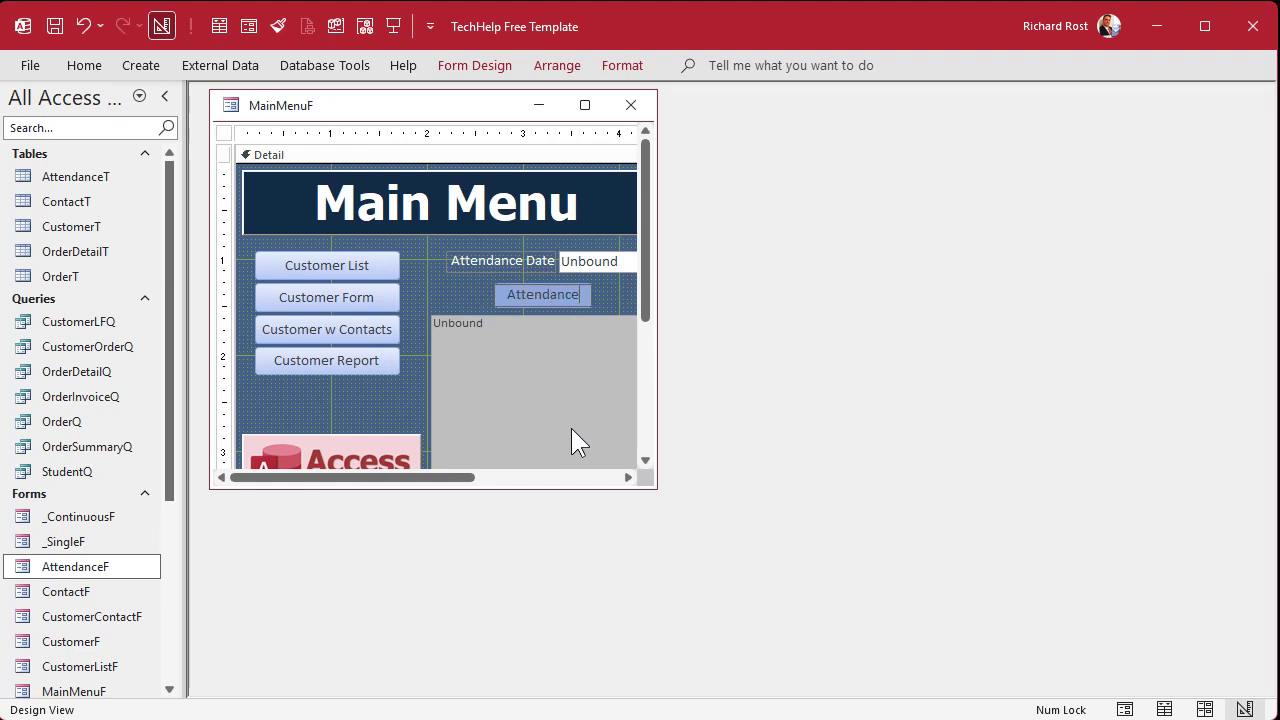
key("Return")
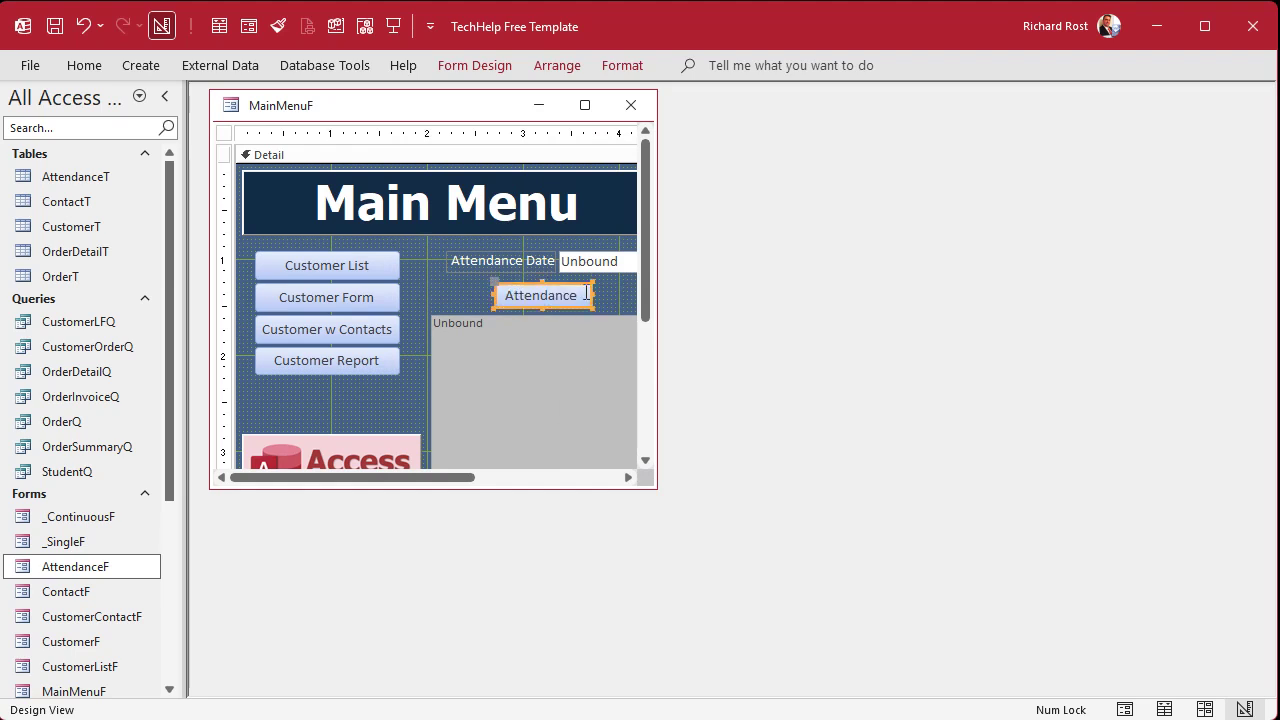
- Change the new command button's caption to Attendance Form and name the button AttendanceBtn
left_click(587, 294)
type("Form")
key("Return")
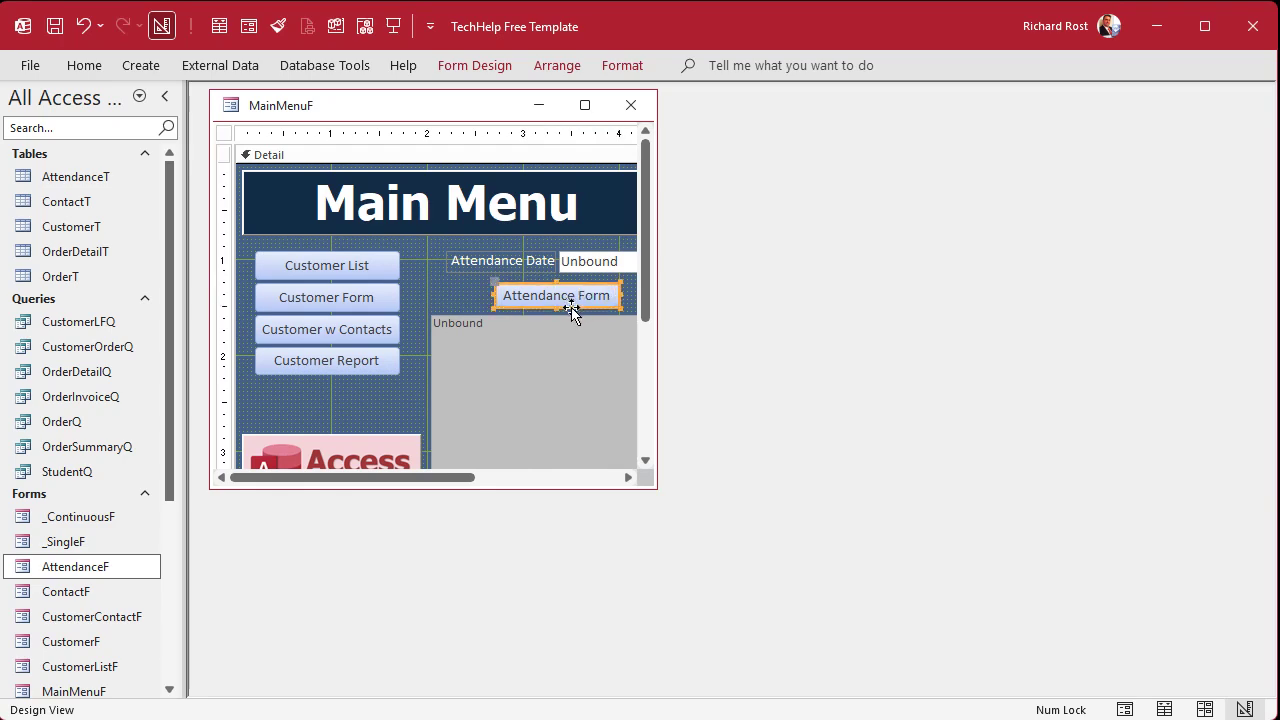
double_click(572, 308)
left_click(1070, 192)
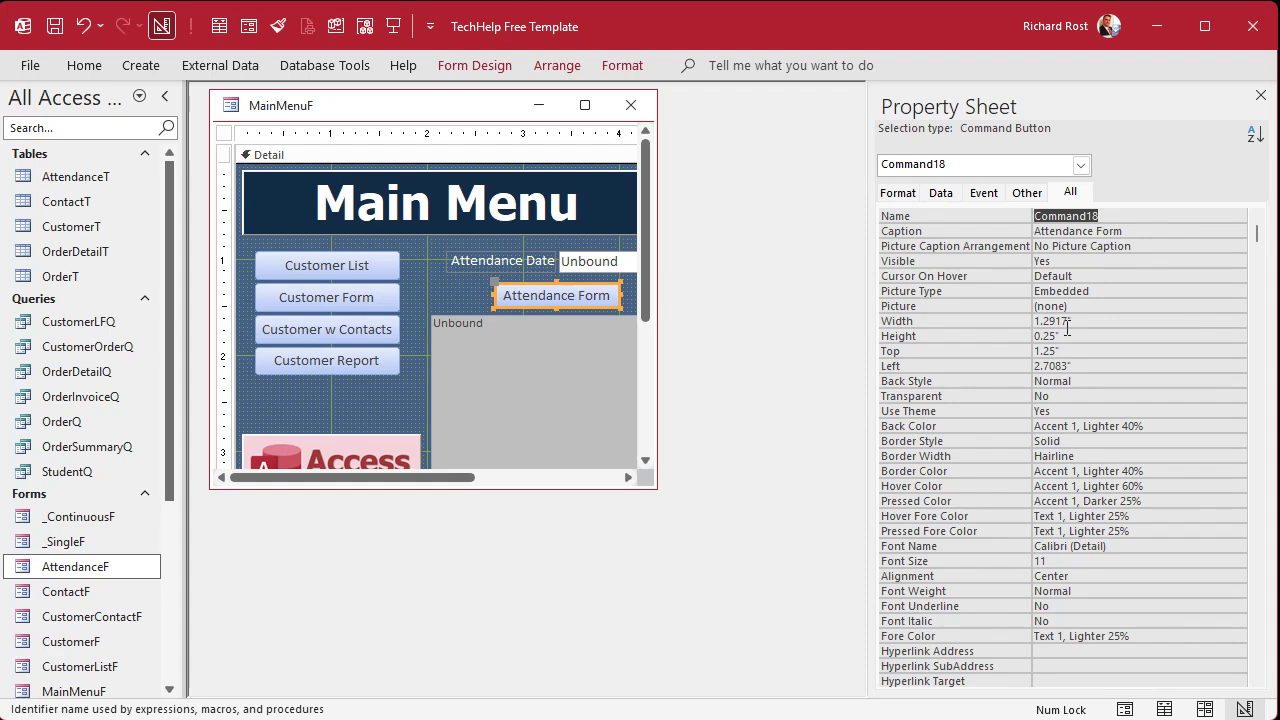
type("AttendanceBtn")
key("Return")
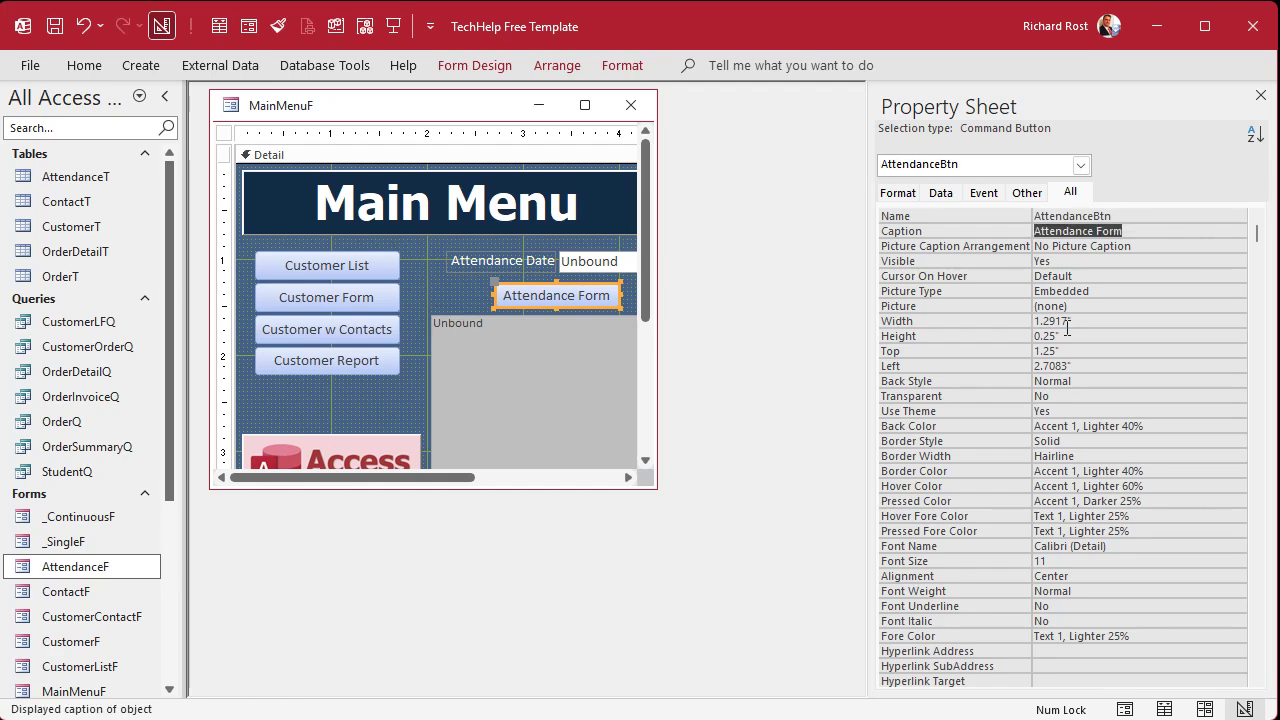
- Build the AttendanceBtn click event with DoCmd.OpenForm "AttendanceF", and close the code editor
right_click(594, 293)
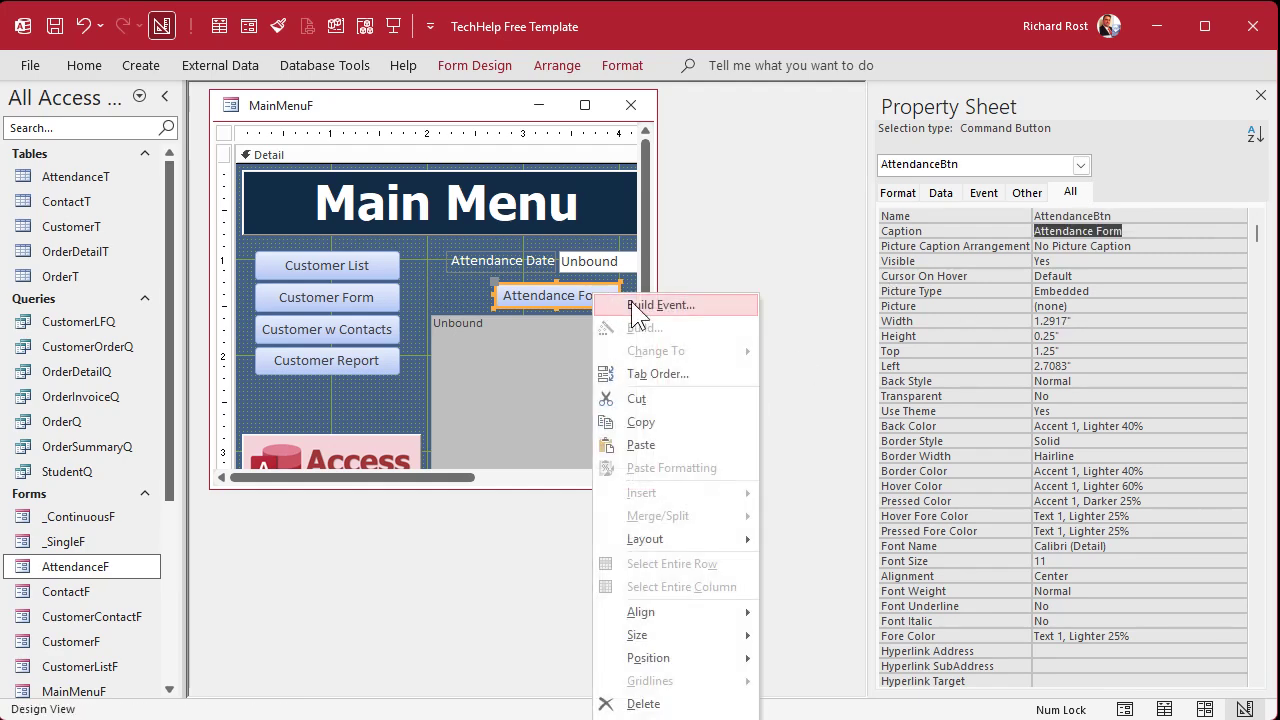
left_click(650, 300)
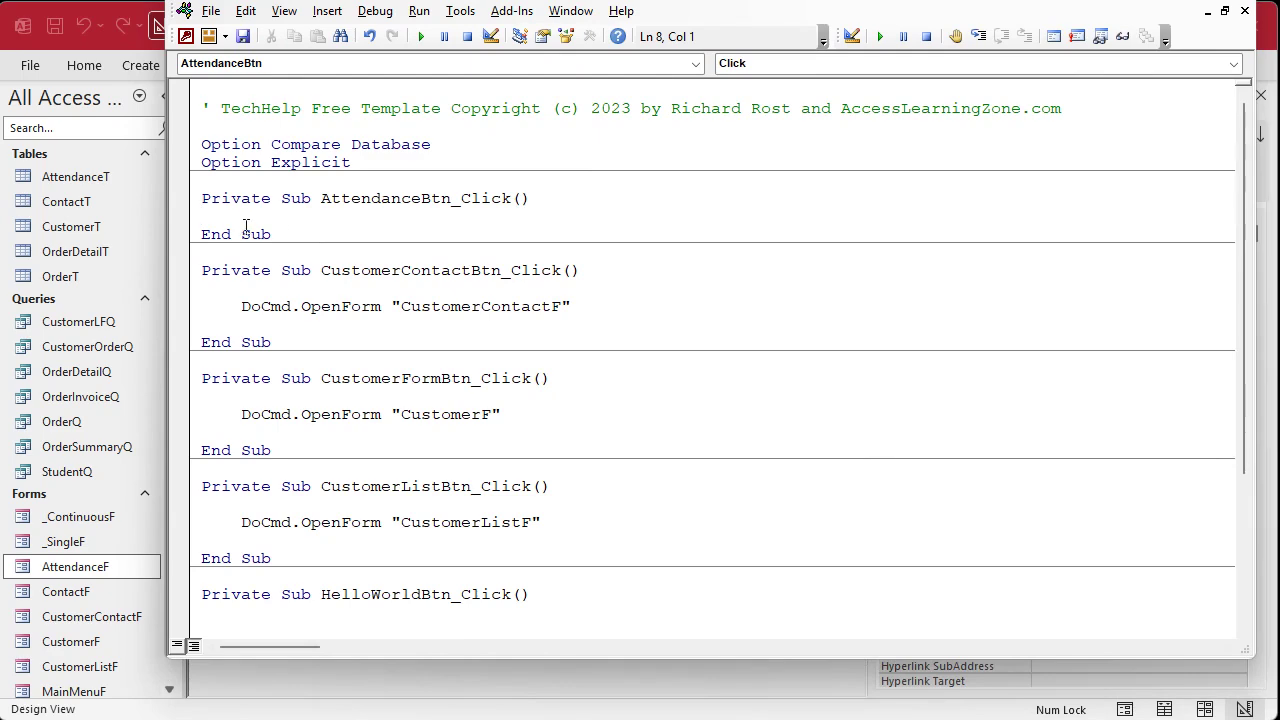
key("Return")
key("Tab")
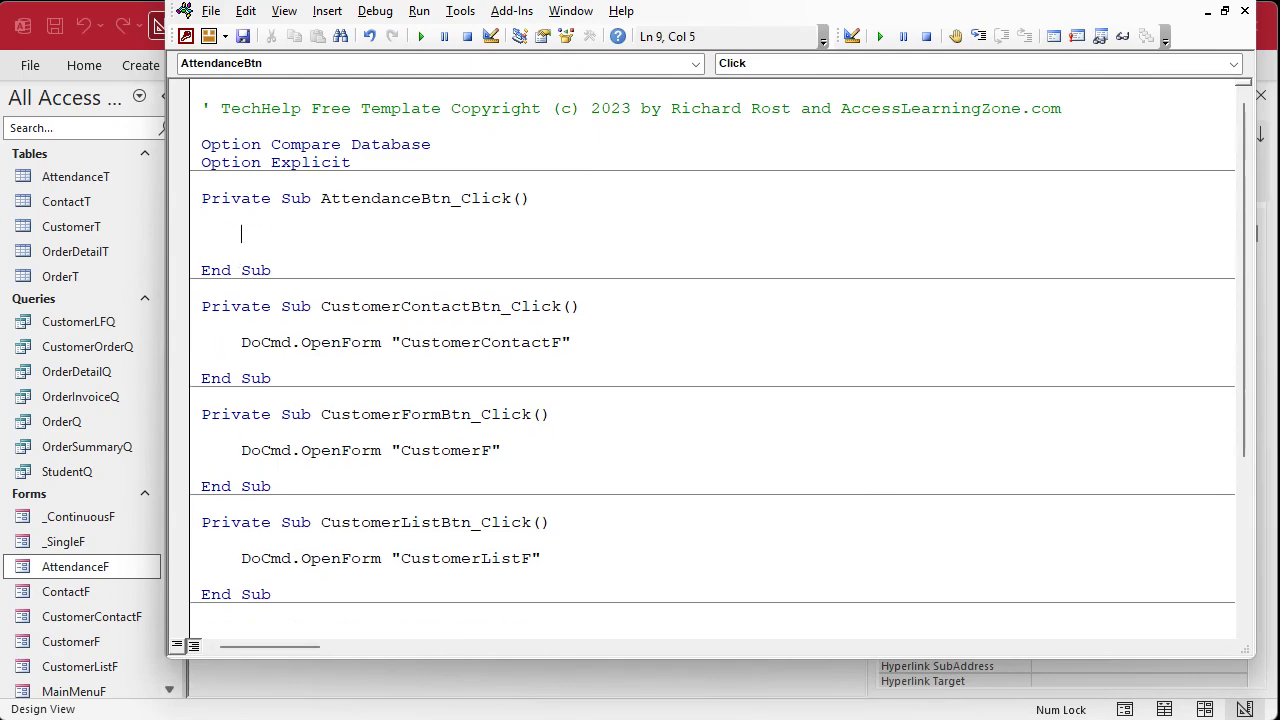
type("docmd.openfor")
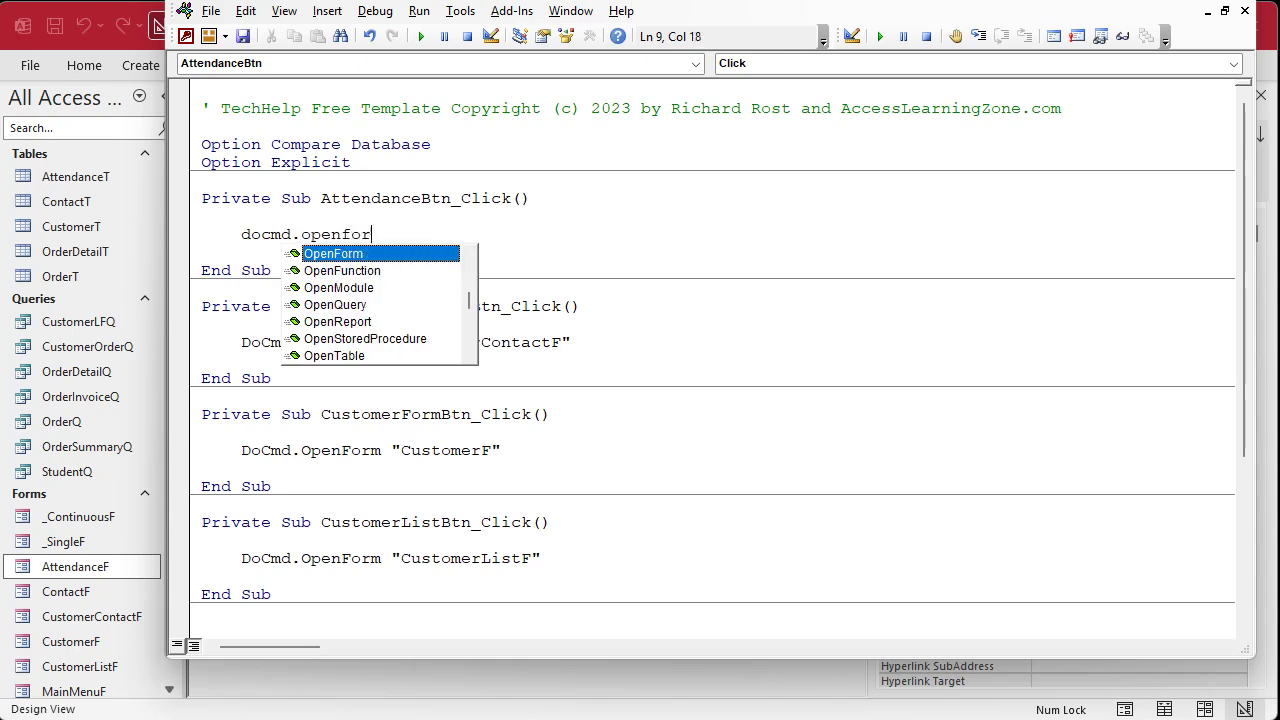
type("m \"Attendanc")
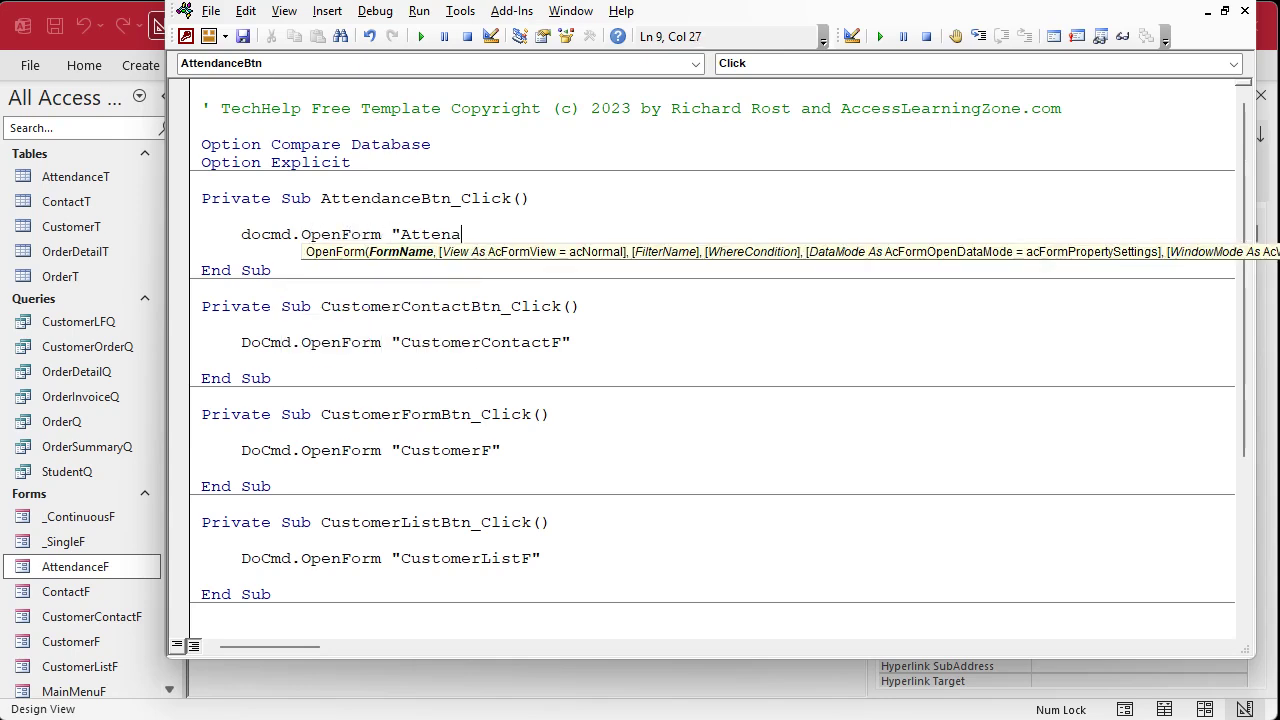
type("eF\"")
key("Down")
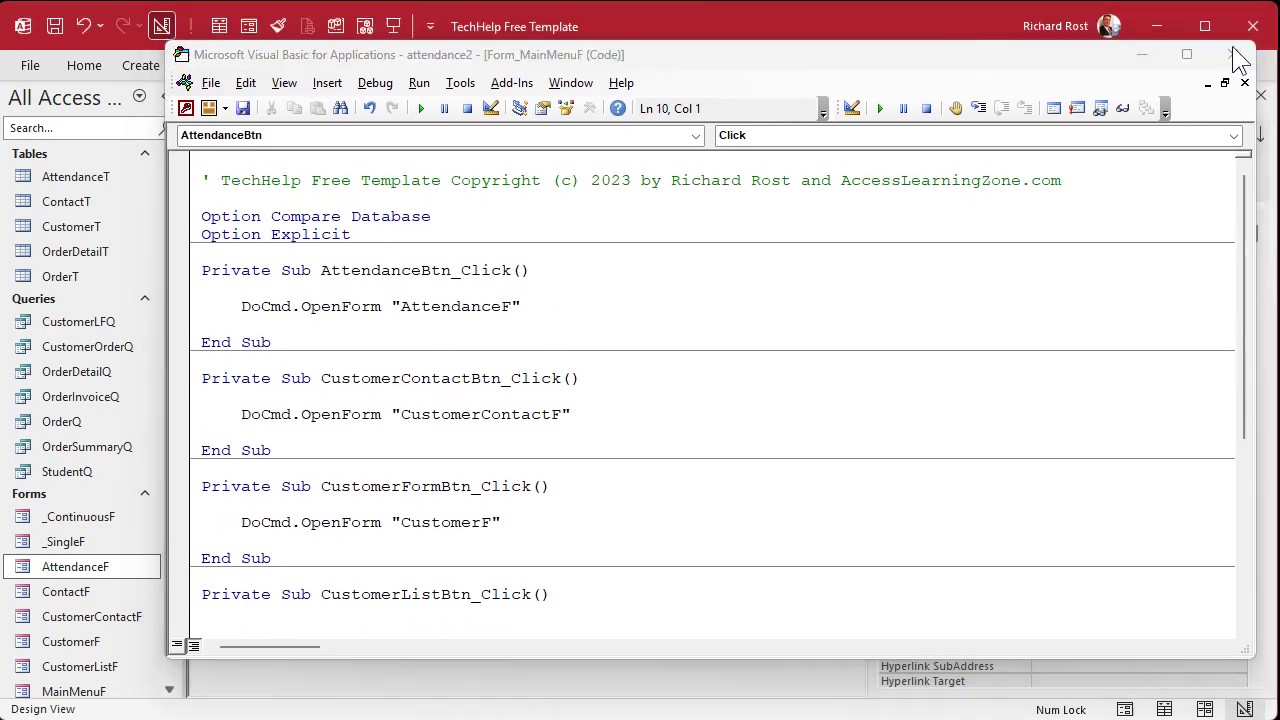
left_click(1233, 54)
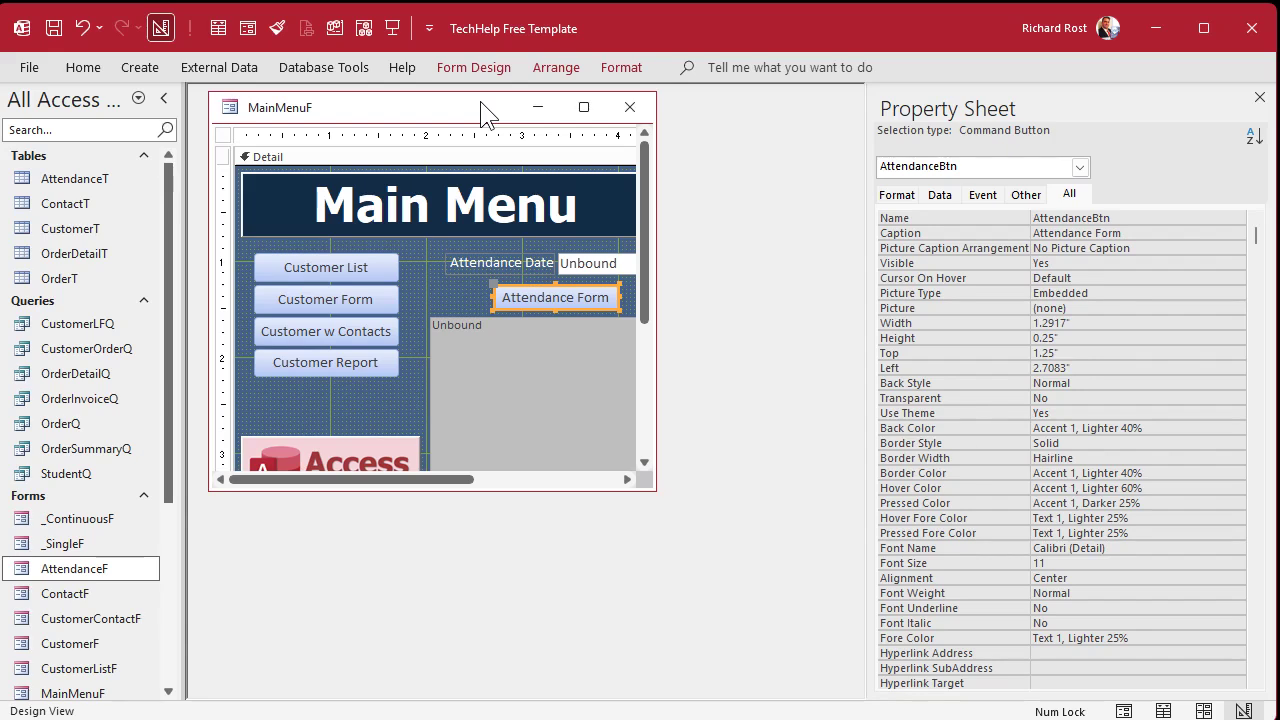
- Reopen the main menu in Form View, set the Attendance Date to 2025-05-31, and open the attendance form from its button
left_click(629, 107)
left_click(391, 29)
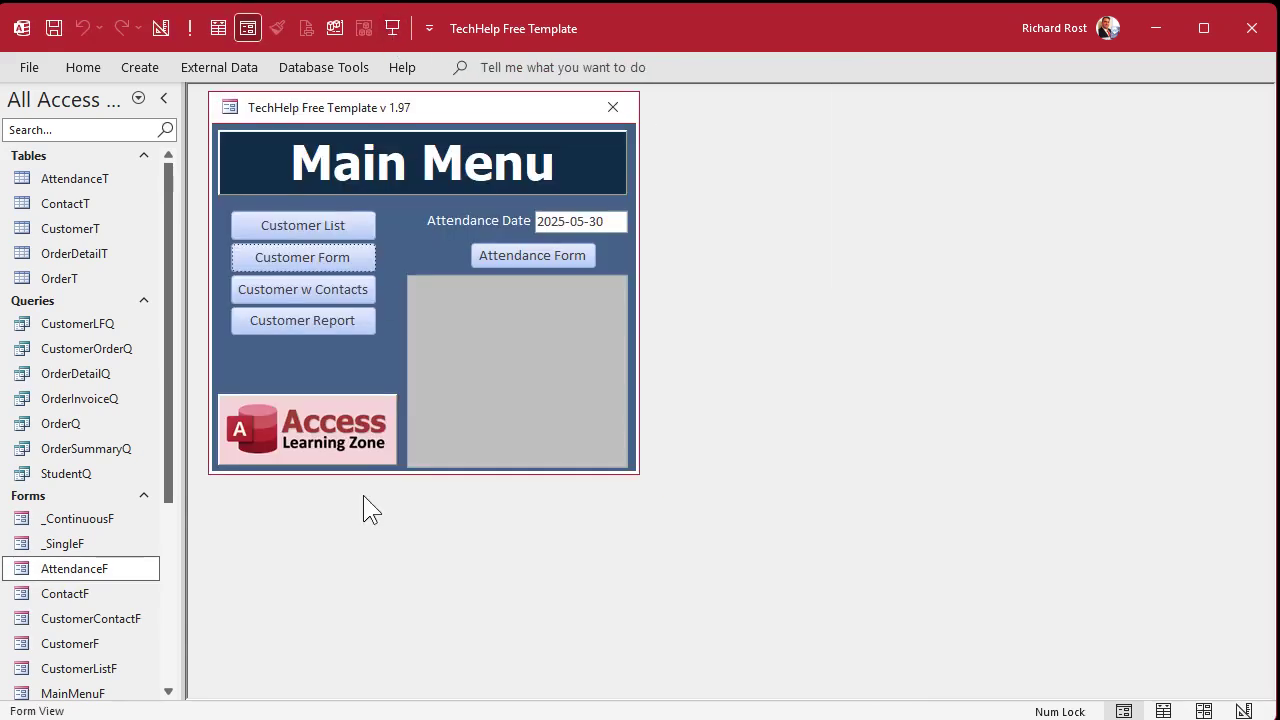
left_click(605, 225)
type("1")
left_click(567, 255)
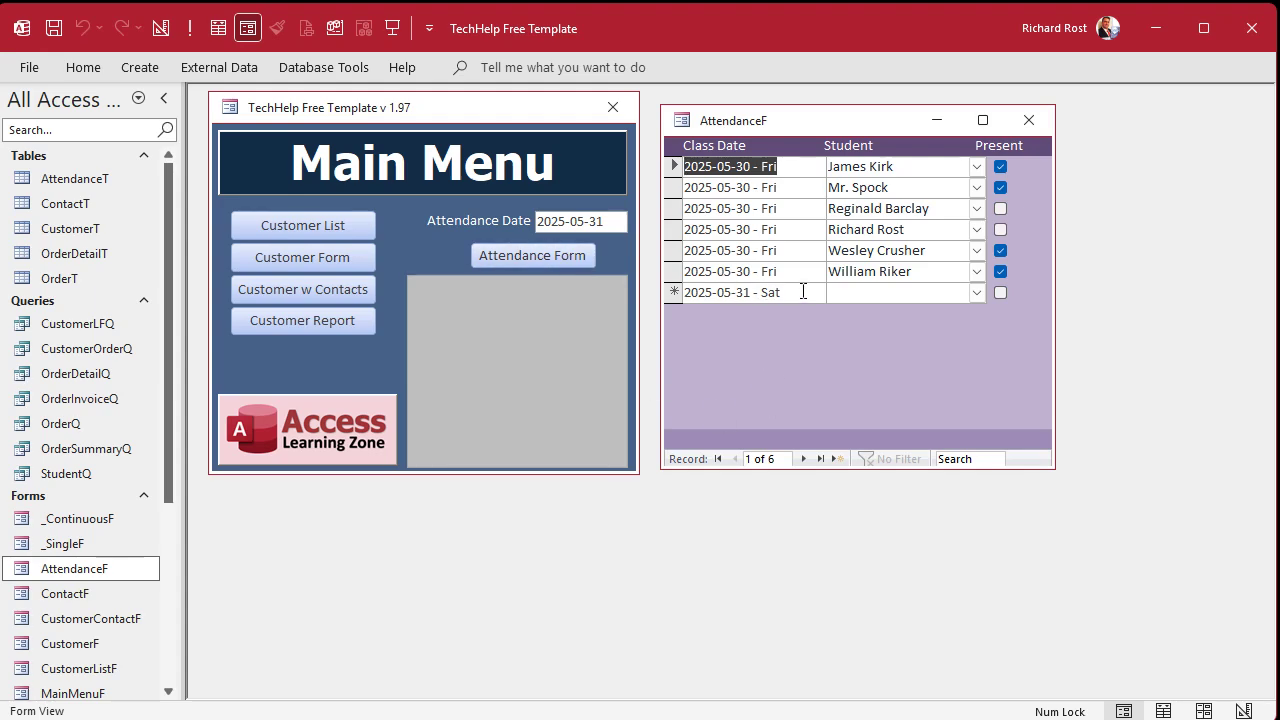
- Add 2025-05-31 attendance records for the first three students in the list, marking the second and third as present
left_click(842, 292)
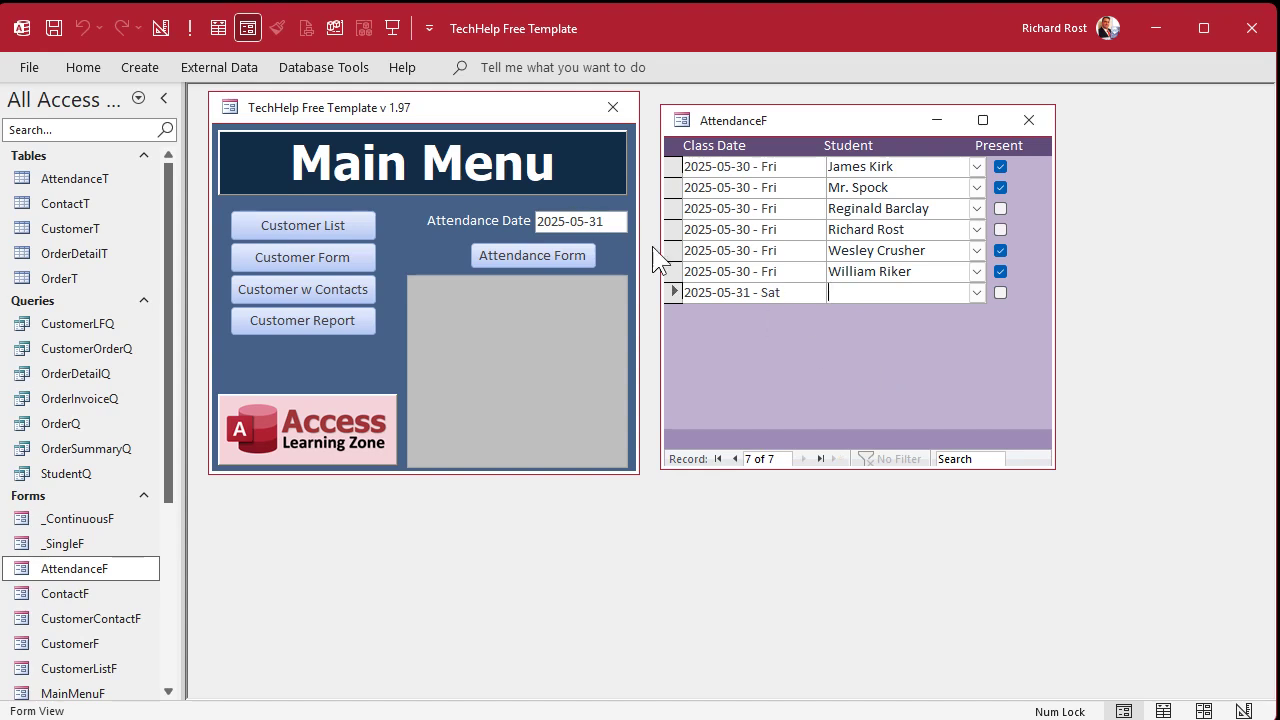
left_click(976, 293)
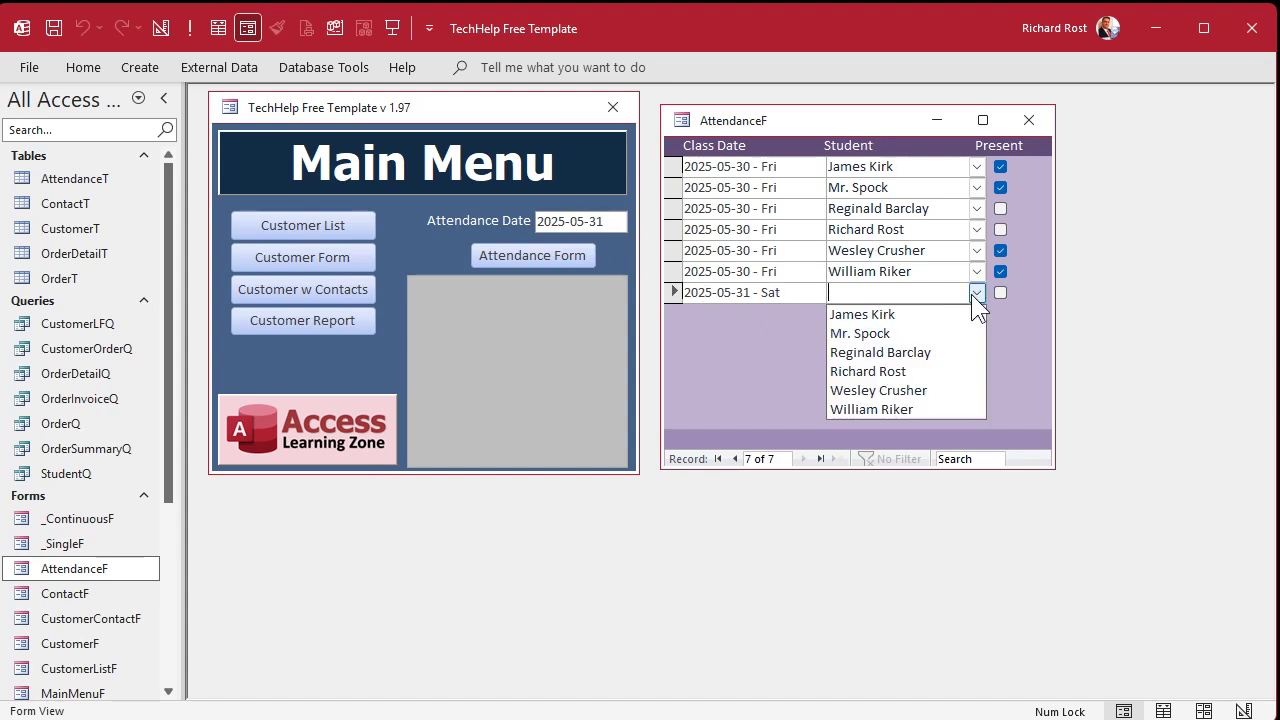
left_click(946, 315)
left_click(977, 314)
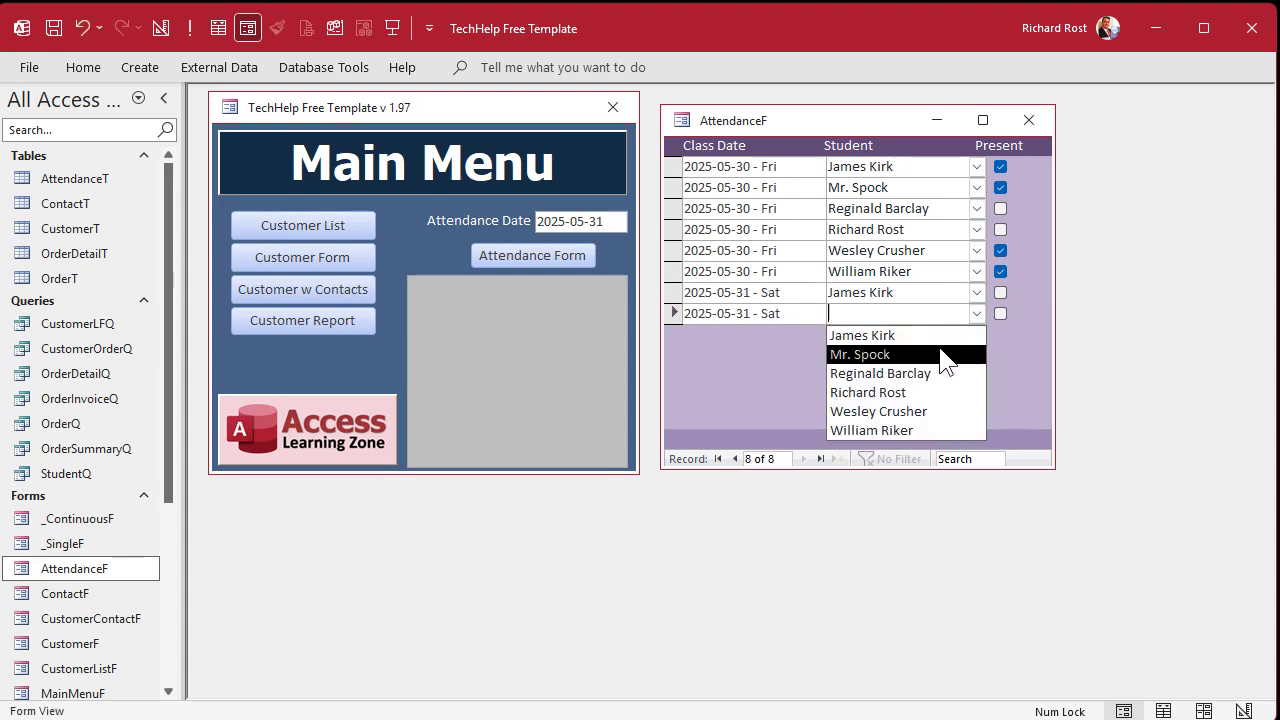
left_click(939, 352)
left_click(1000, 314)
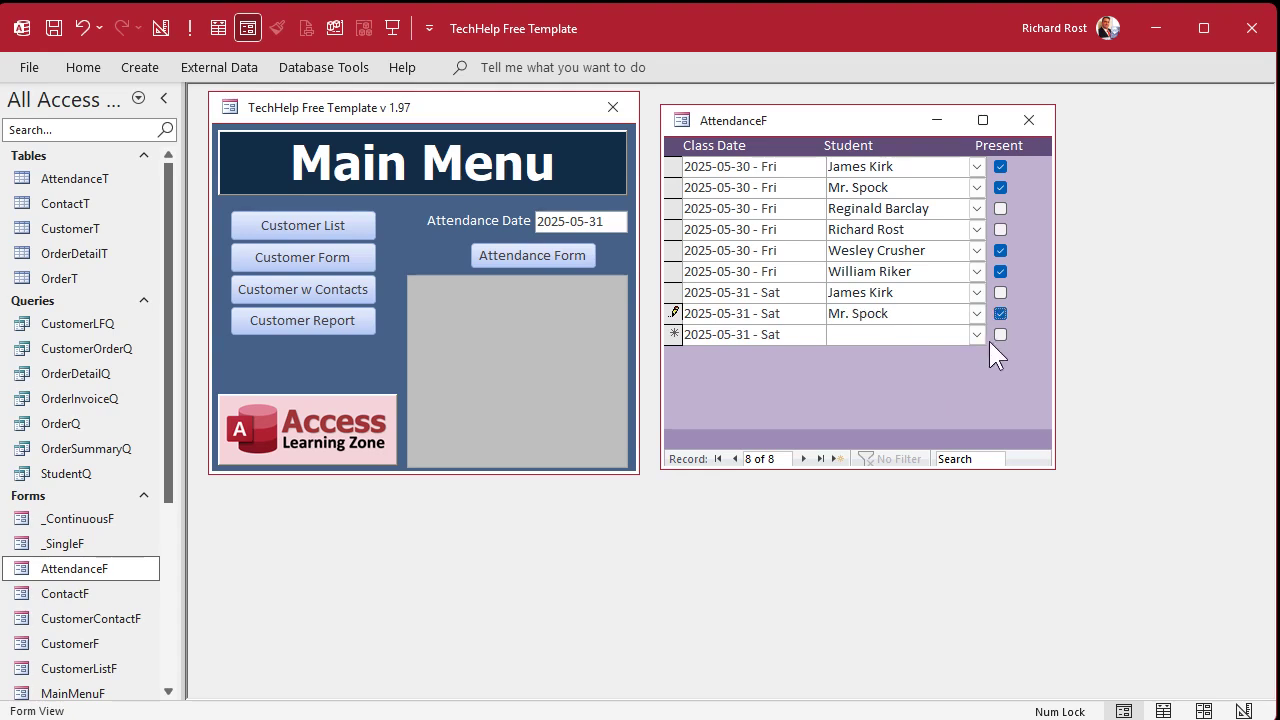
left_click(969, 337)
left_click(977, 335)
left_click(921, 392)
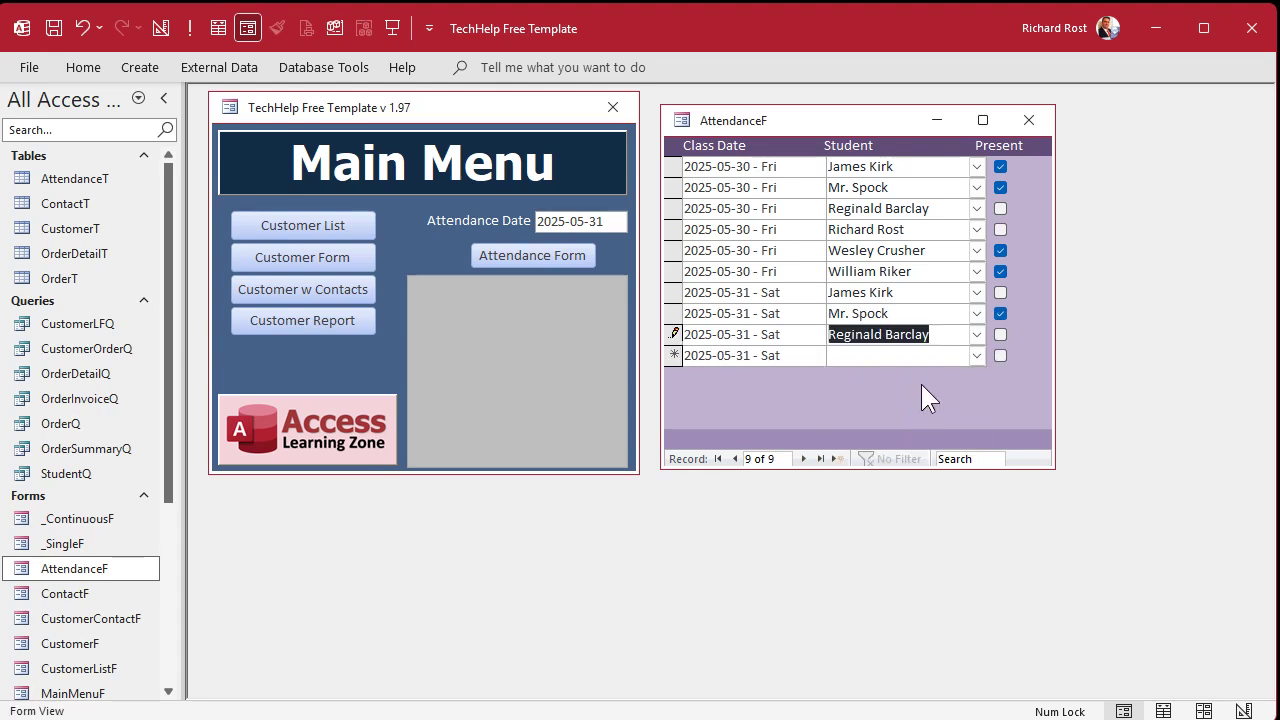
left_click(1000, 335)
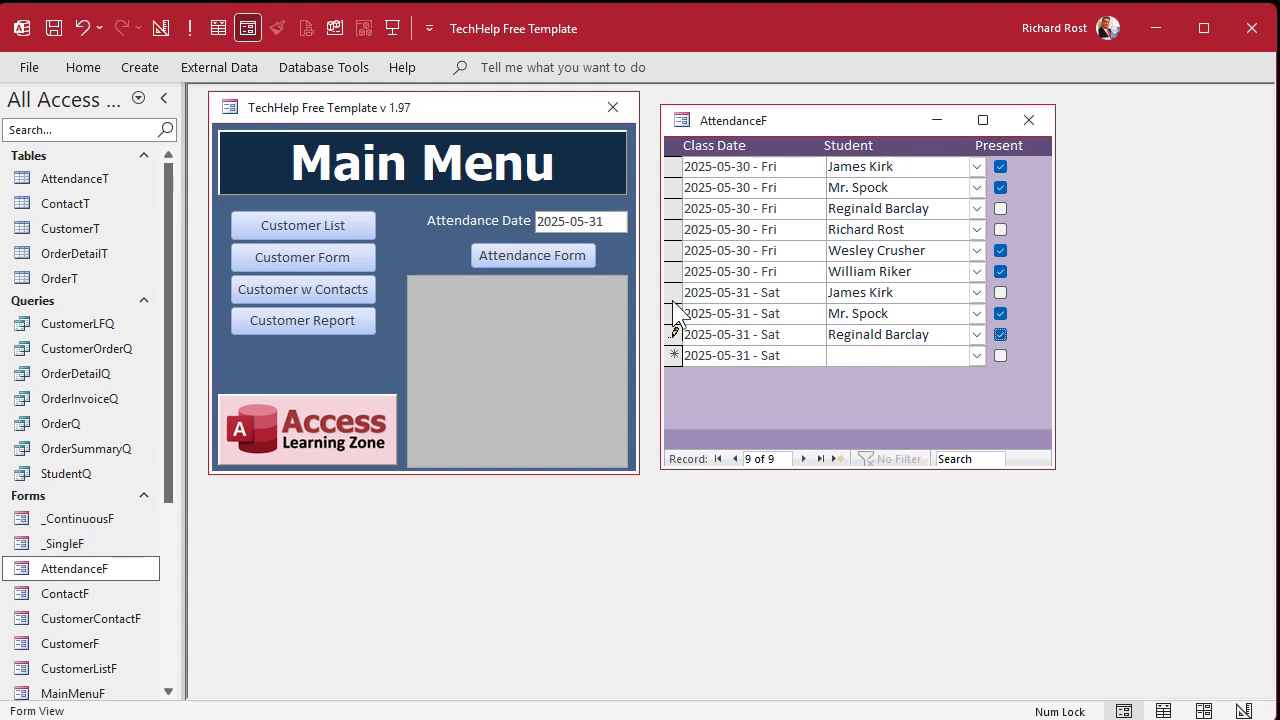
key("shift+Return")
- Delete the three 2025-05-31 attendance records and close AttendanceF
left_click_drag(673, 292, 689, 378)
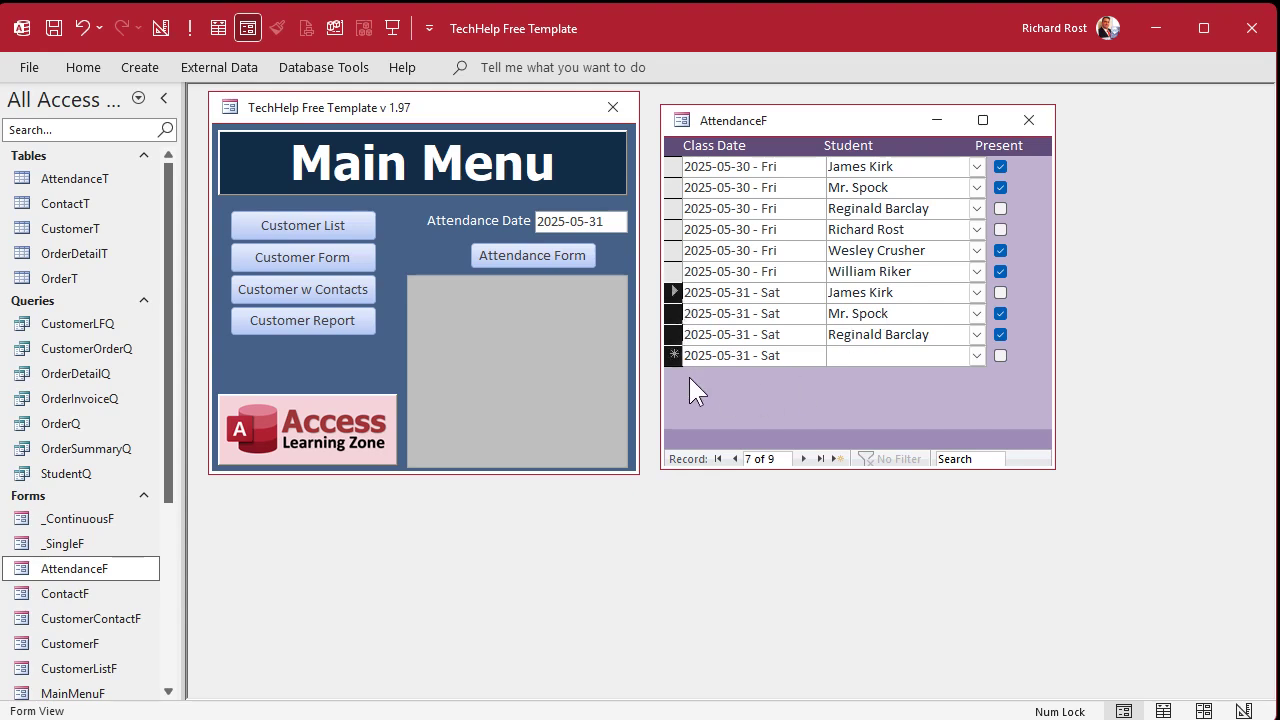
key("Delete")
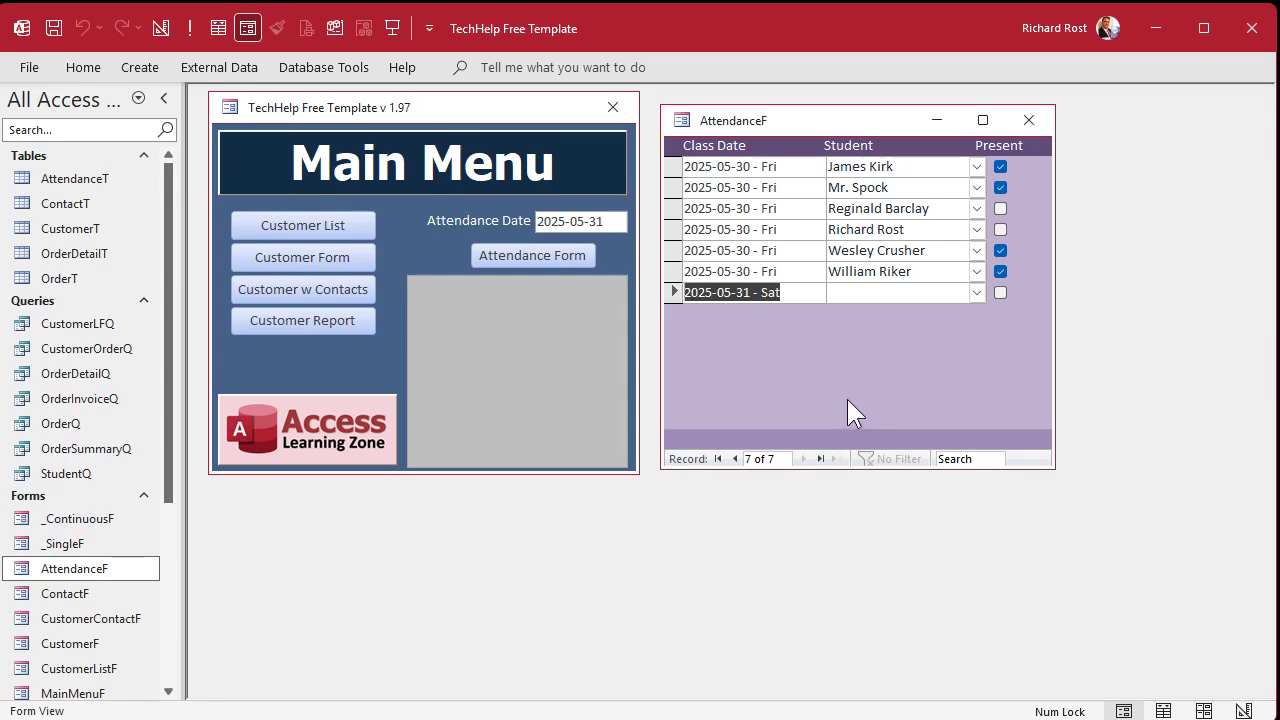
left_click(1027, 121)
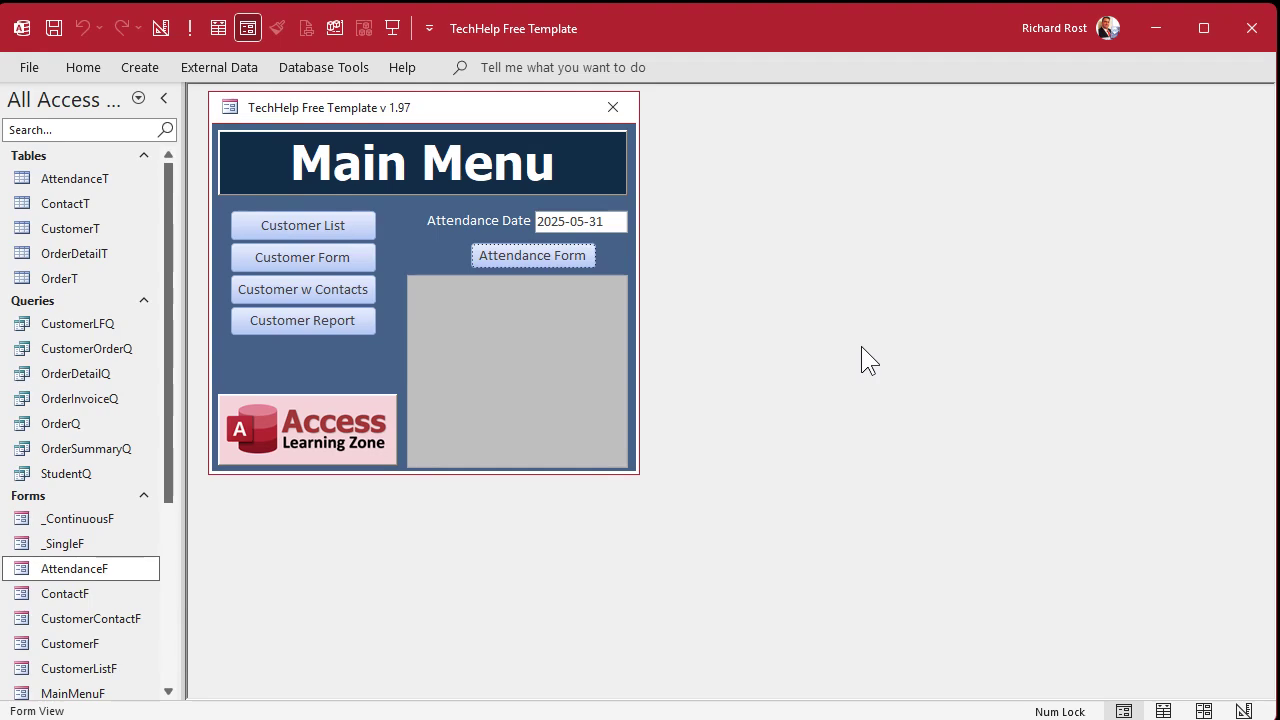
- Create a new query in Design View with StudentQ as its source, and add the CustomerID field to the grid
left_click(140, 67)
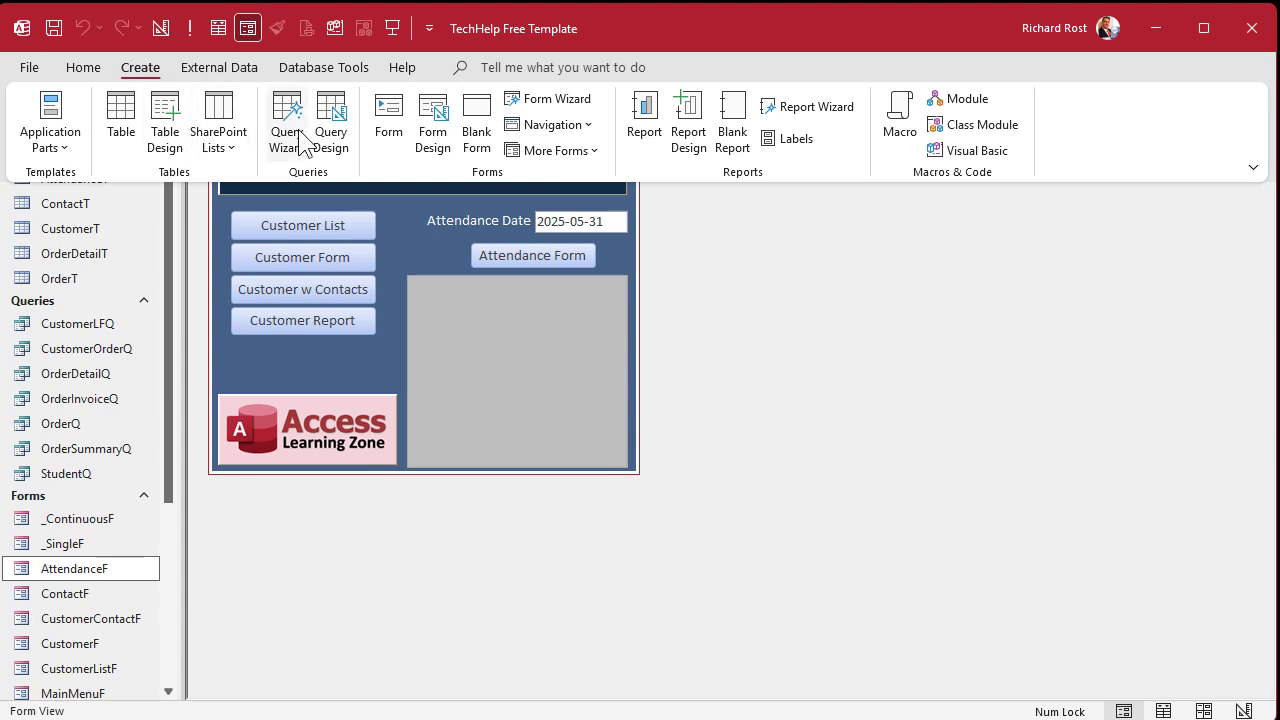
left_click(333, 133)
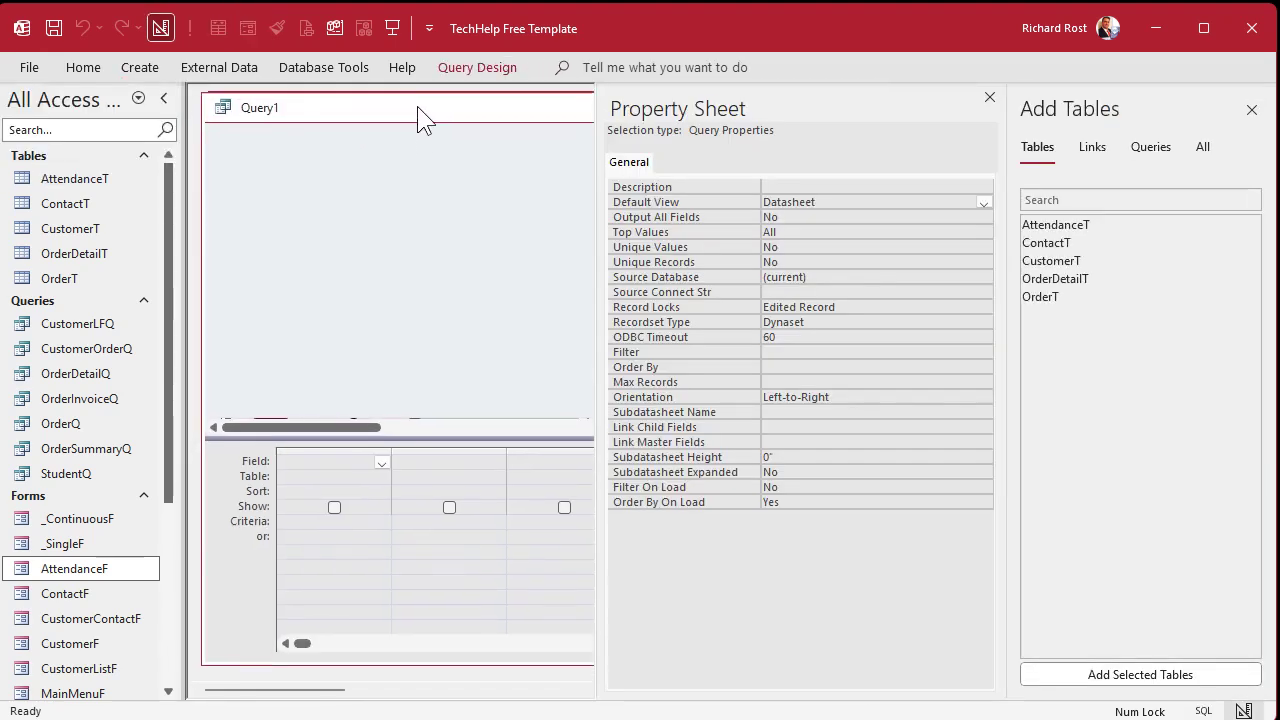
left_click(989, 99)
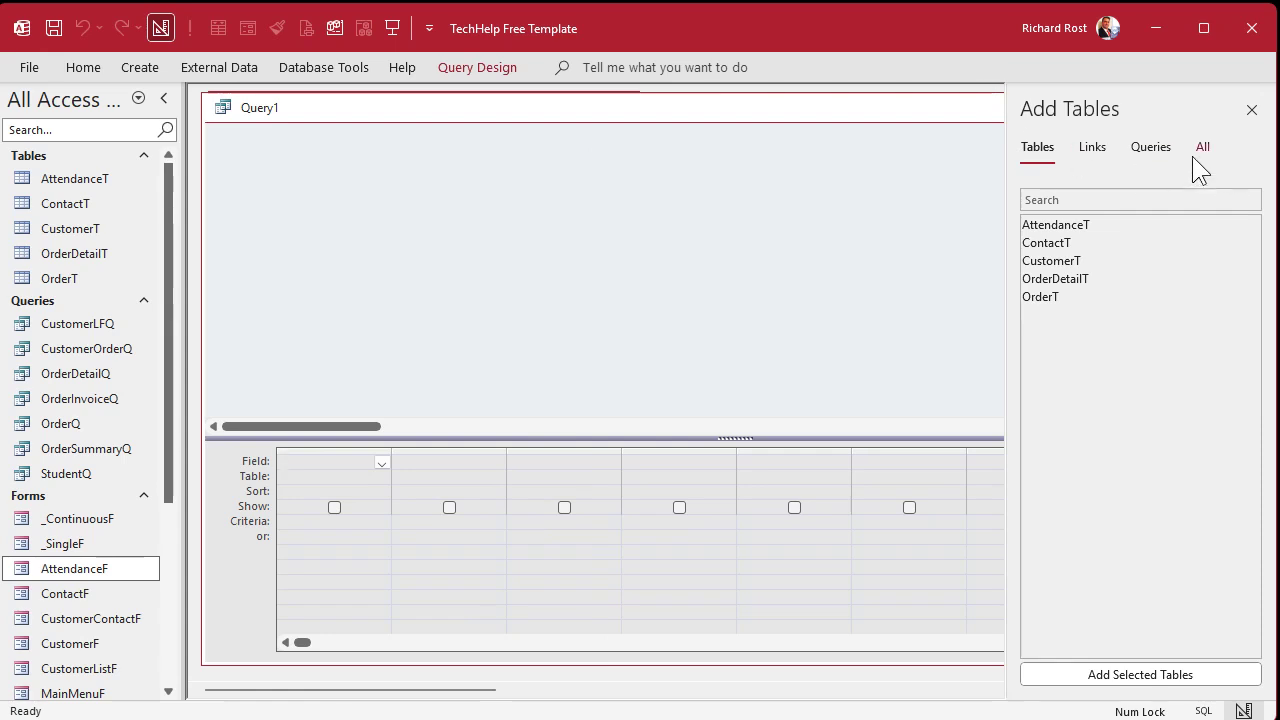
left_click(1163, 153)
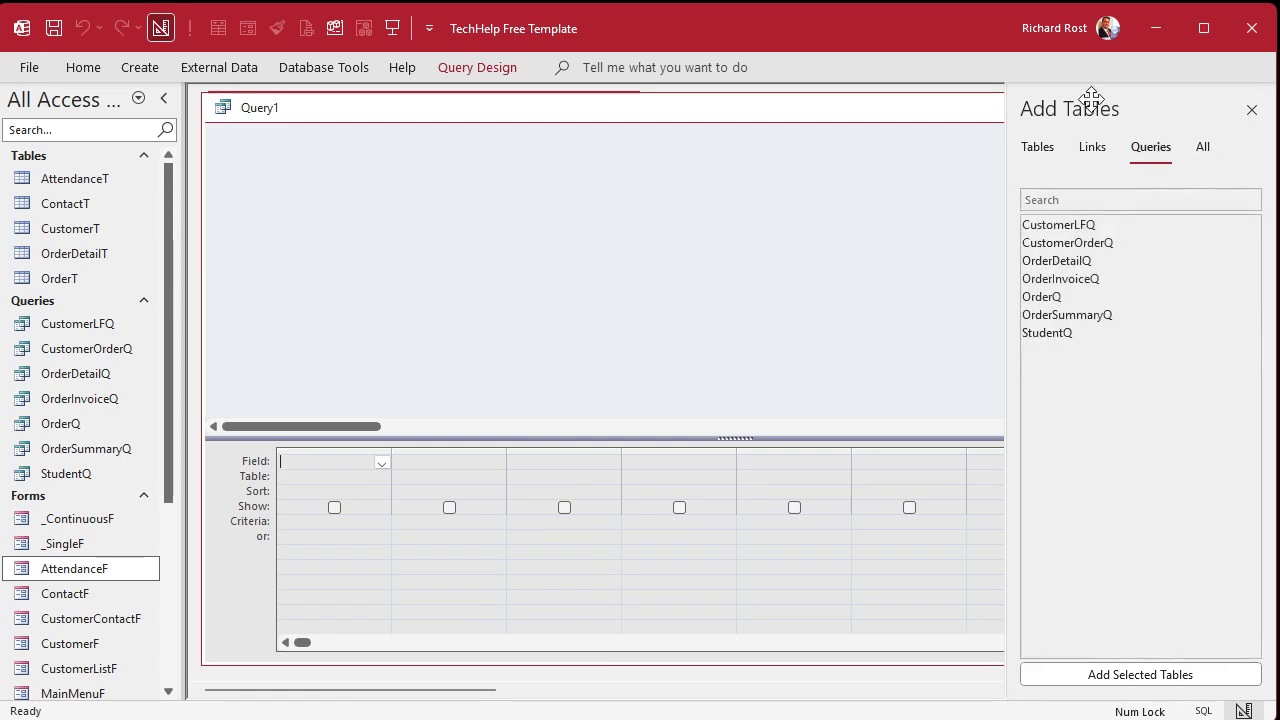
left_click(1251, 110)
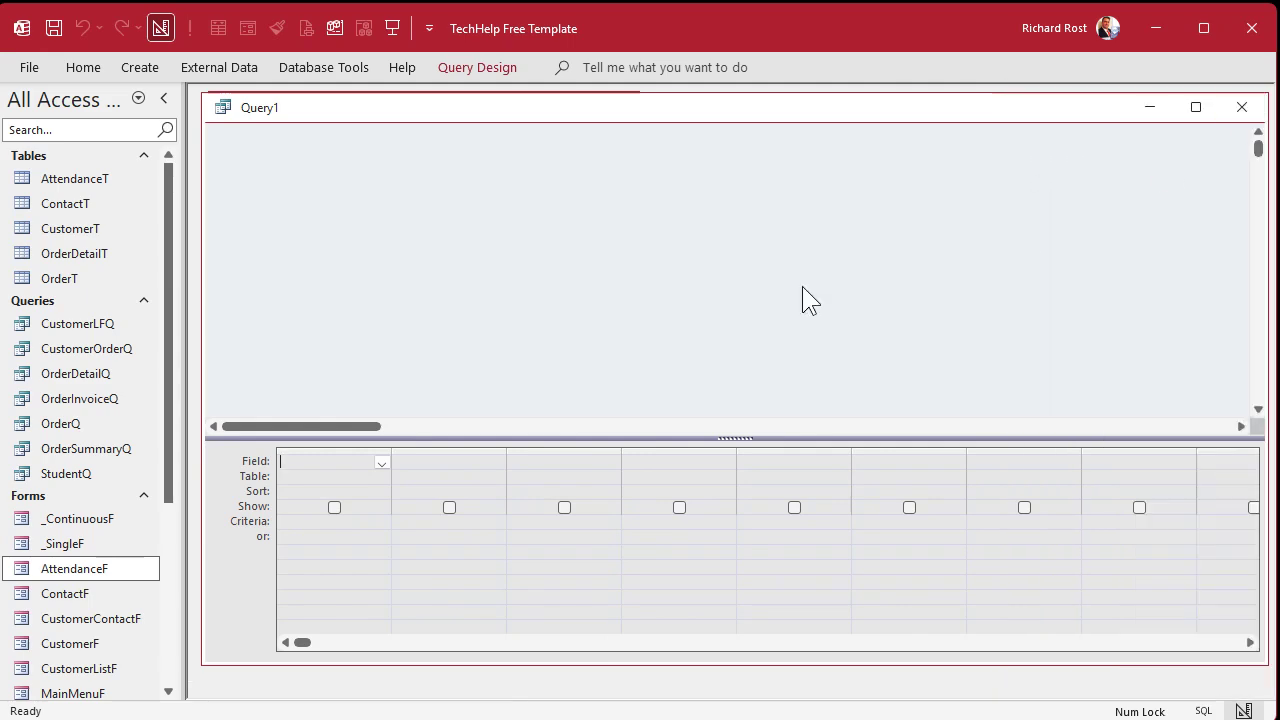
left_click_drag(66, 478, 246, 152)
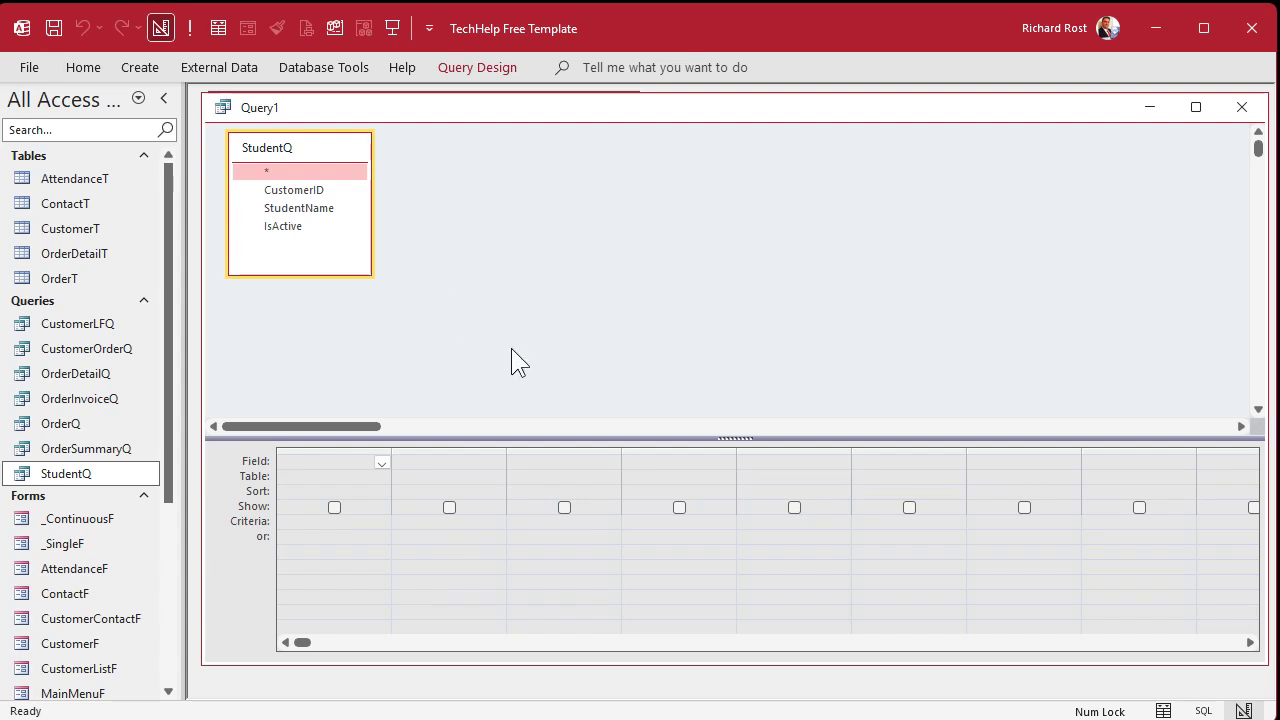
double_click(314, 190)
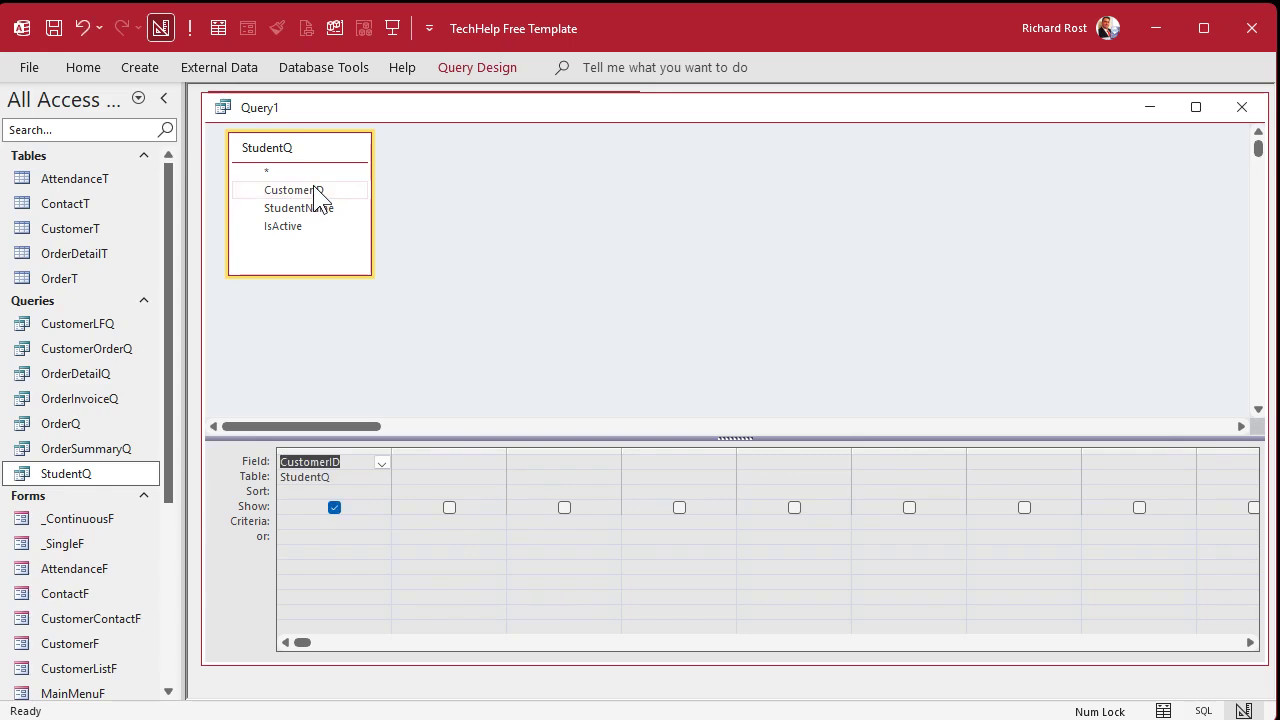
left_click(317, 210)
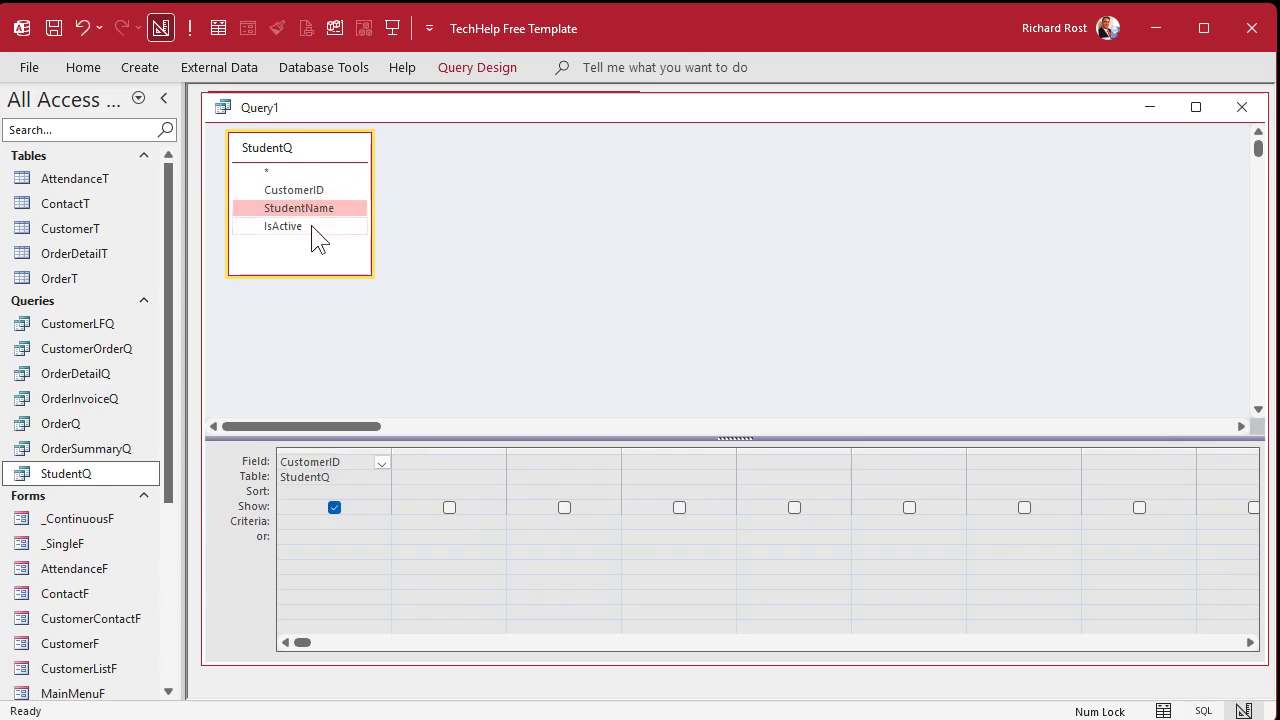
left_click(312, 227)
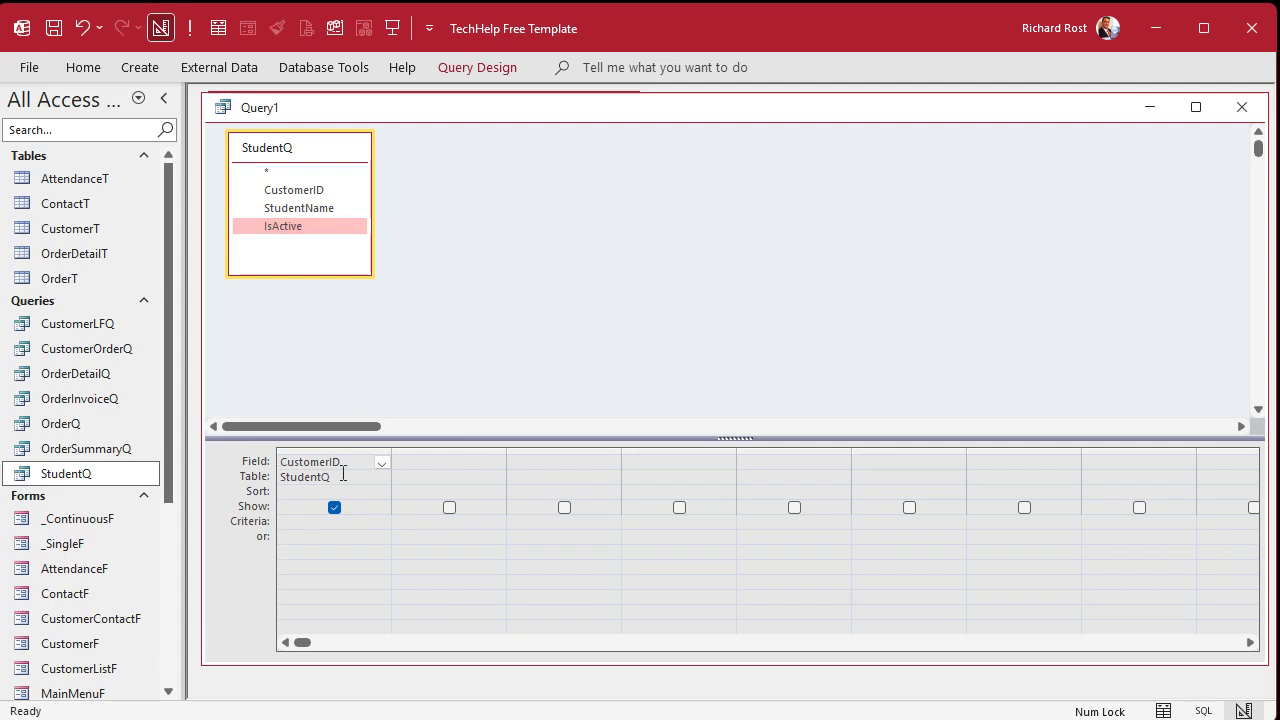
- Convert the query to an append query that adds records to AttendanceT in the current database
left_click(484, 67)
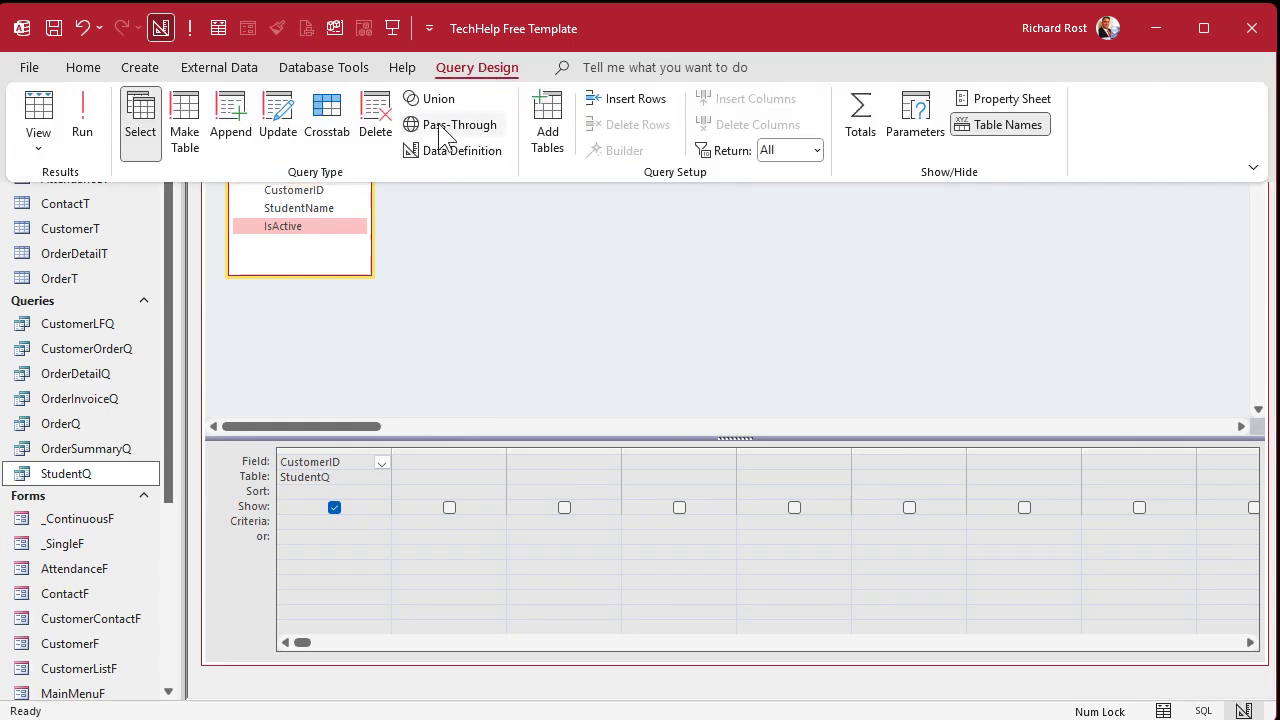
left_click(234, 148)
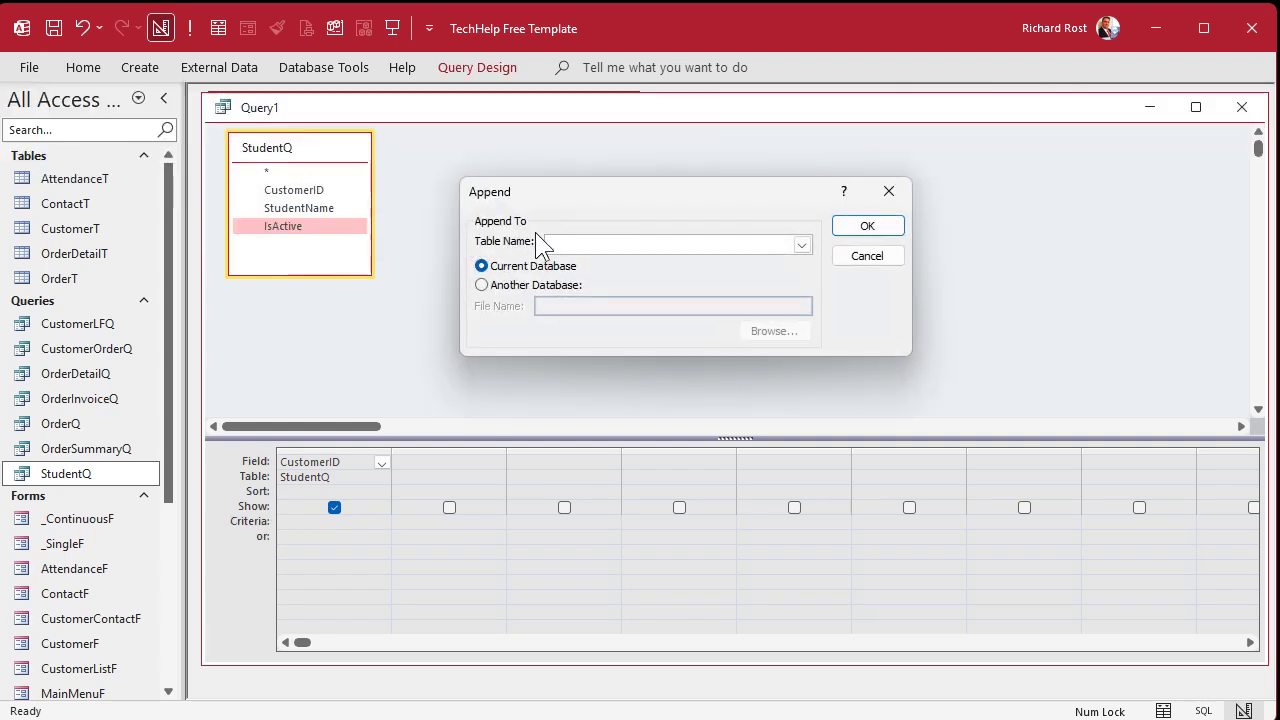
left_click(802, 245)
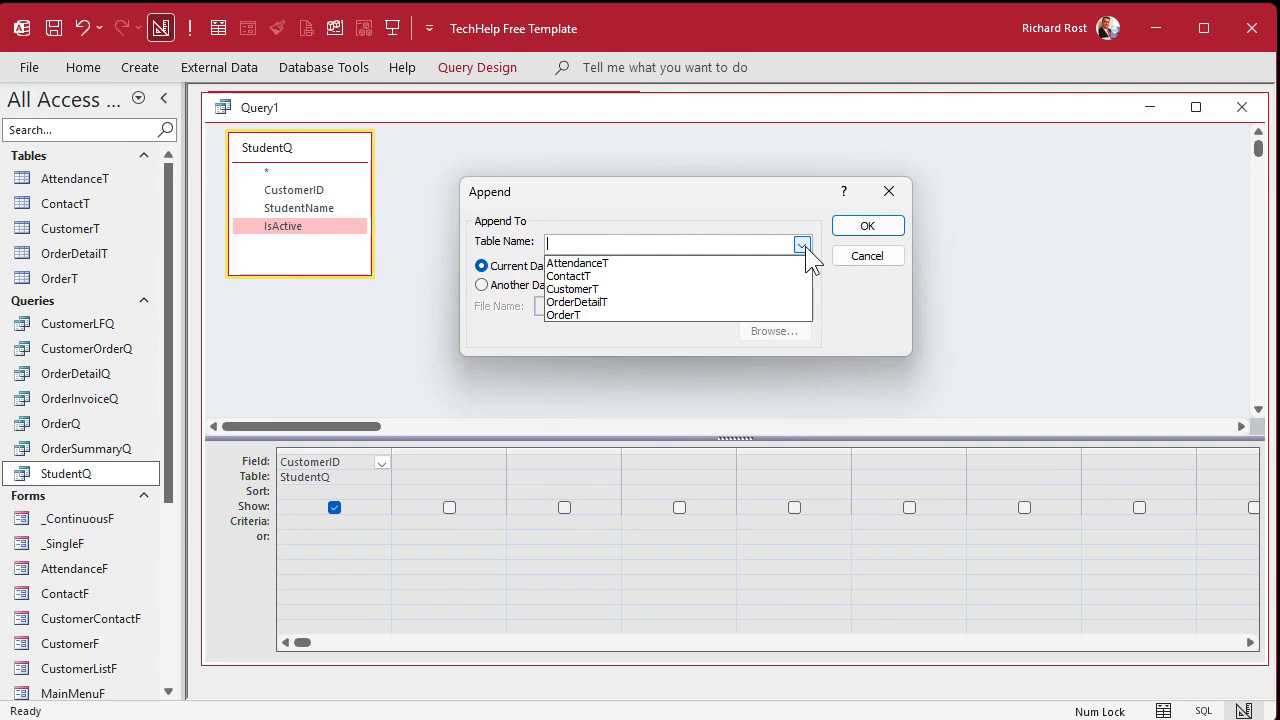
left_click(651, 262)
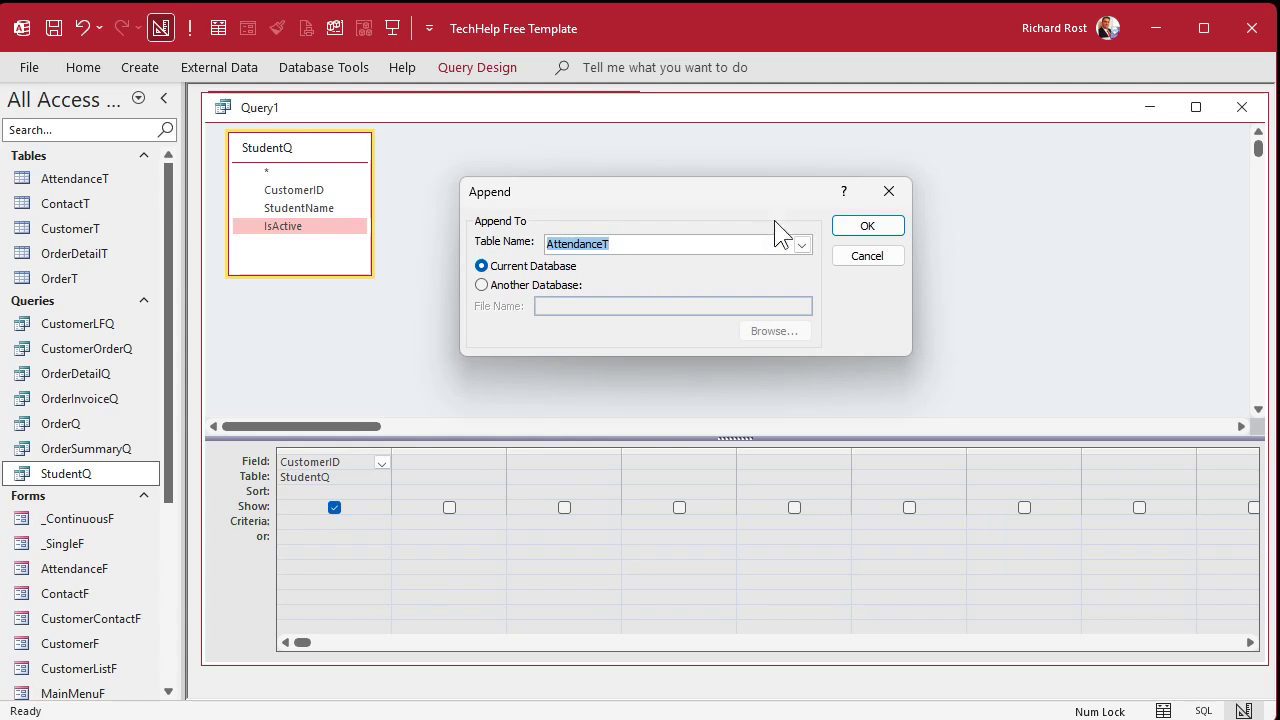
left_click(855, 227)
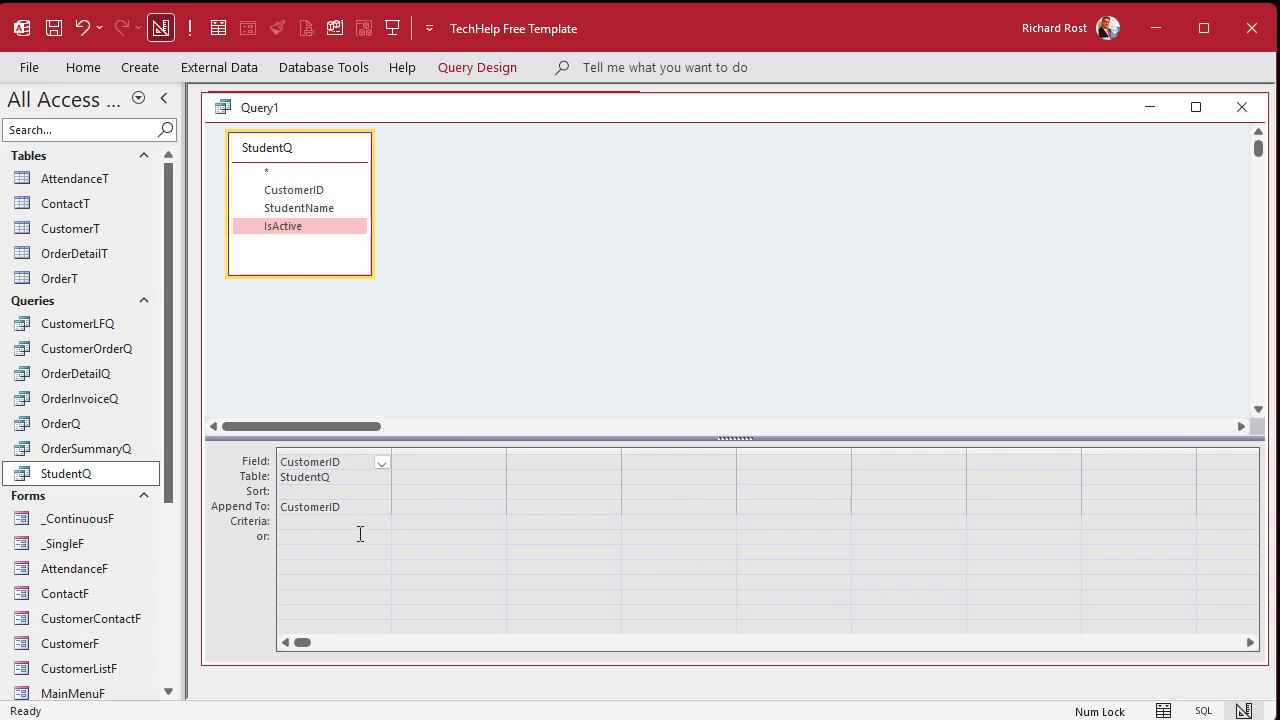
- Save the append query as AttendanceAppendQ
left_click(459, 251)
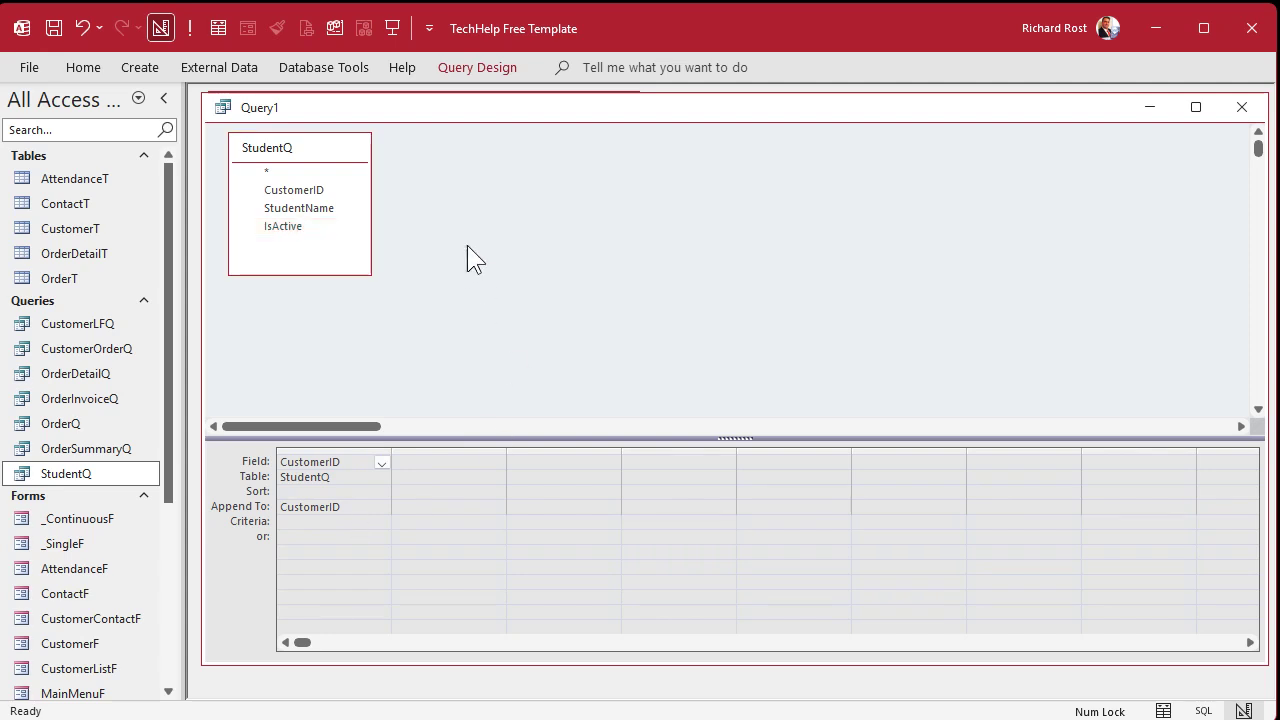
key("ctrl+s")
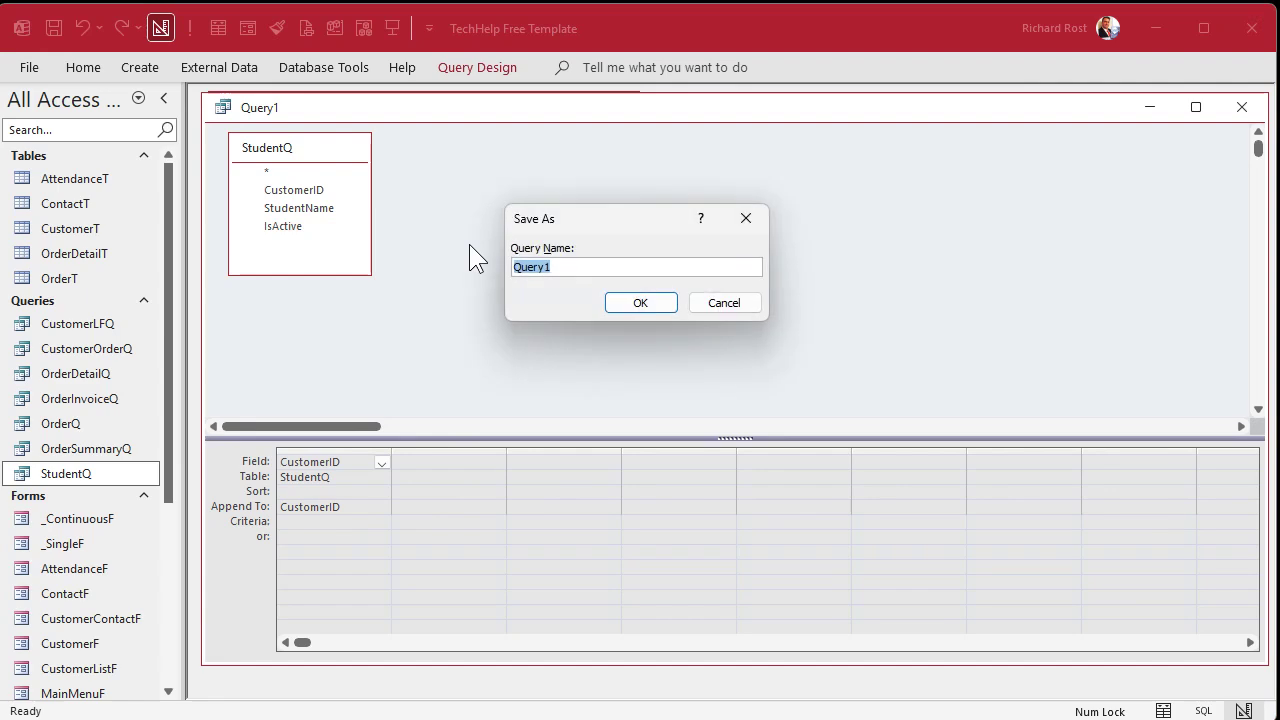
type("AttendanceAppendQ")
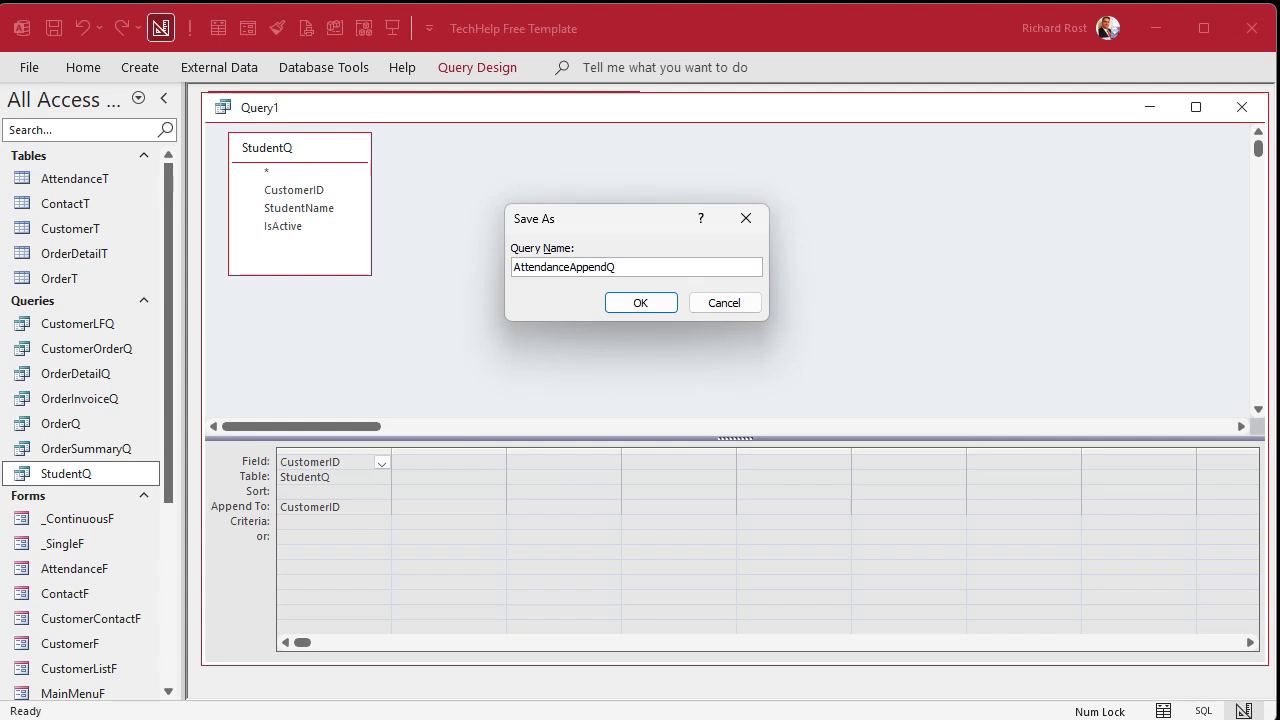
key("Return")
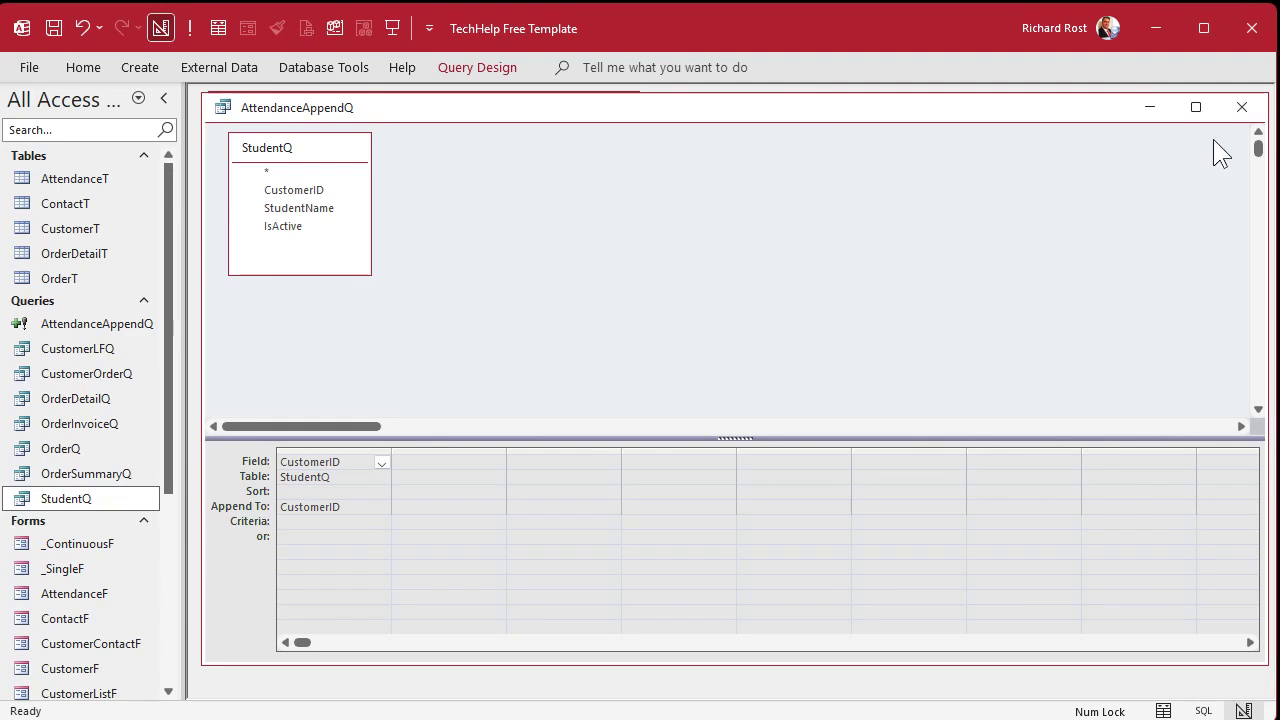
- Run the append query and examine the CustomerID and ClassDateTime values of the newly added records in AttendanceT
left_click(192, 29)
double_click(74, 180)
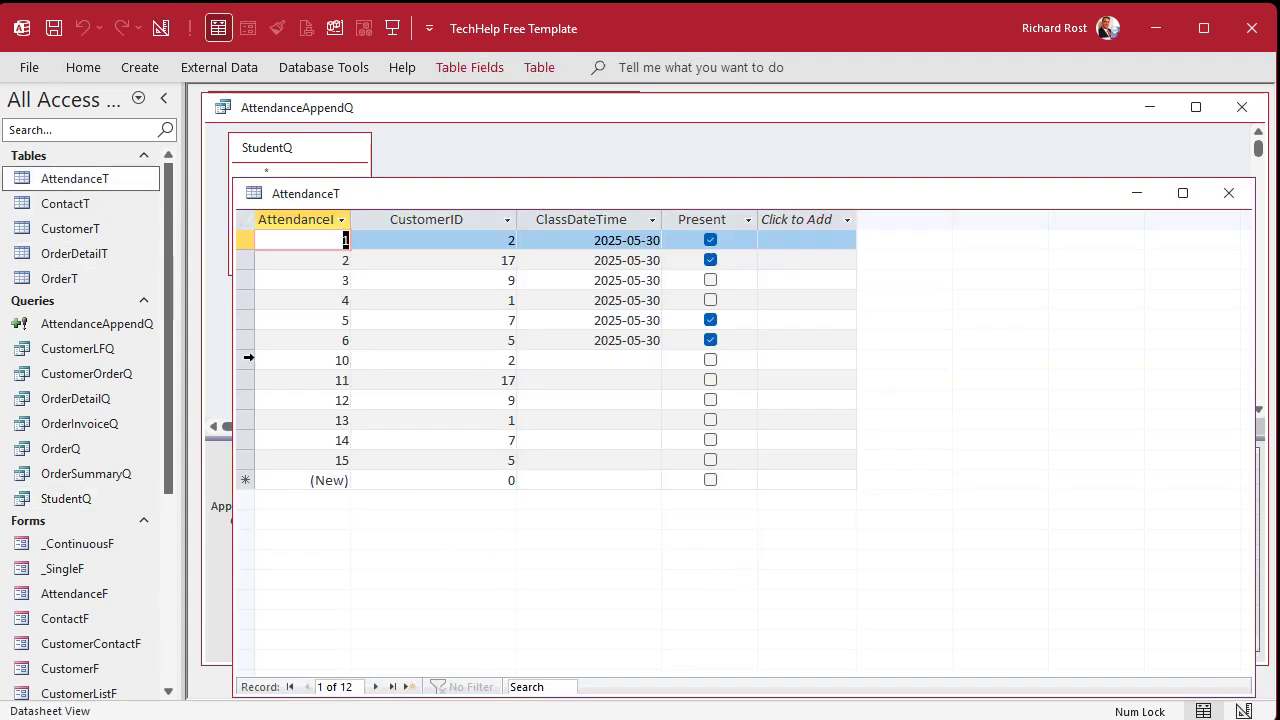
left_click_drag(248, 360, 265, 500)
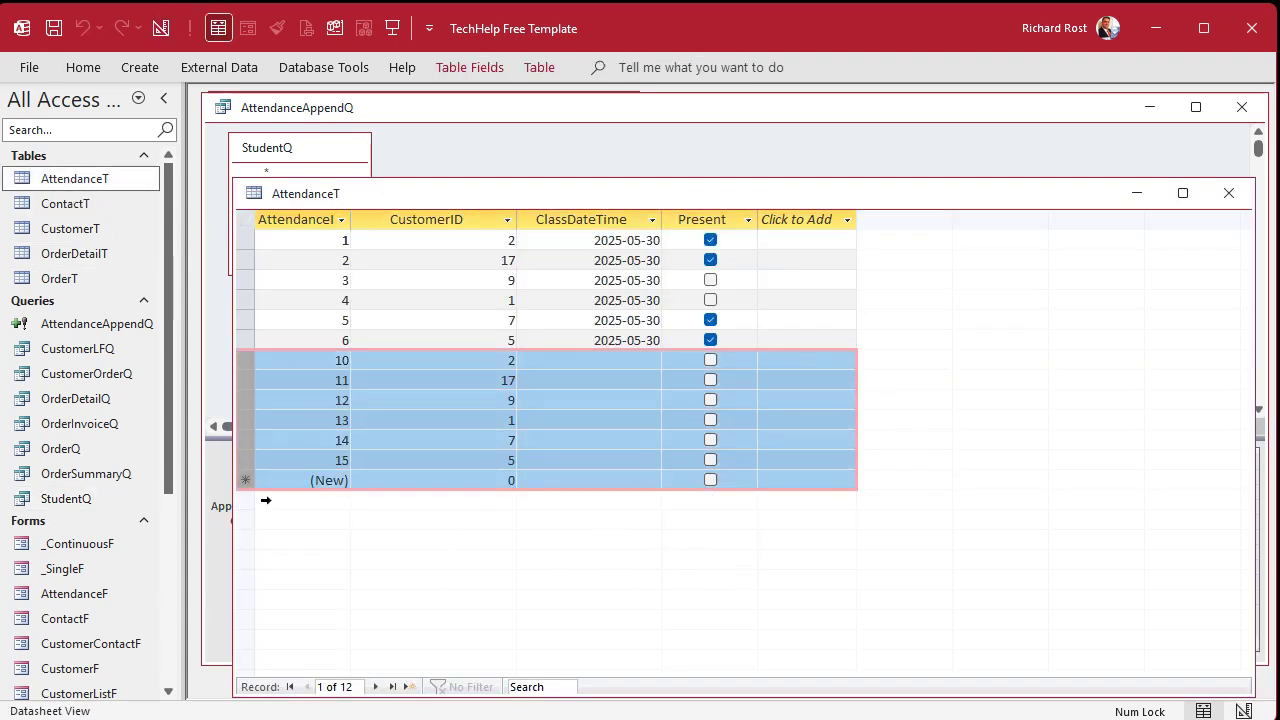
left_click(503, 362)
left_click(504, 381)
left_click(488, 400)
left_click(482, 420)
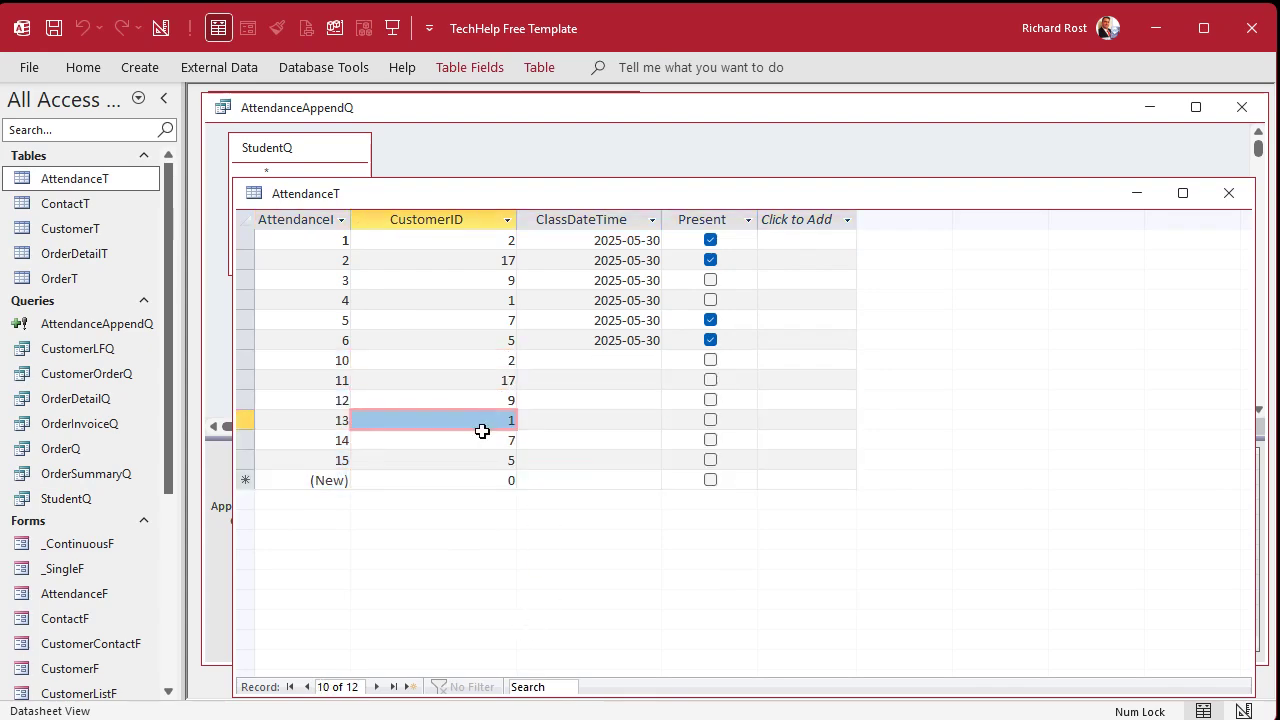
left_click(480, 440)
left_click(479, 460)
left_click(478, 479)
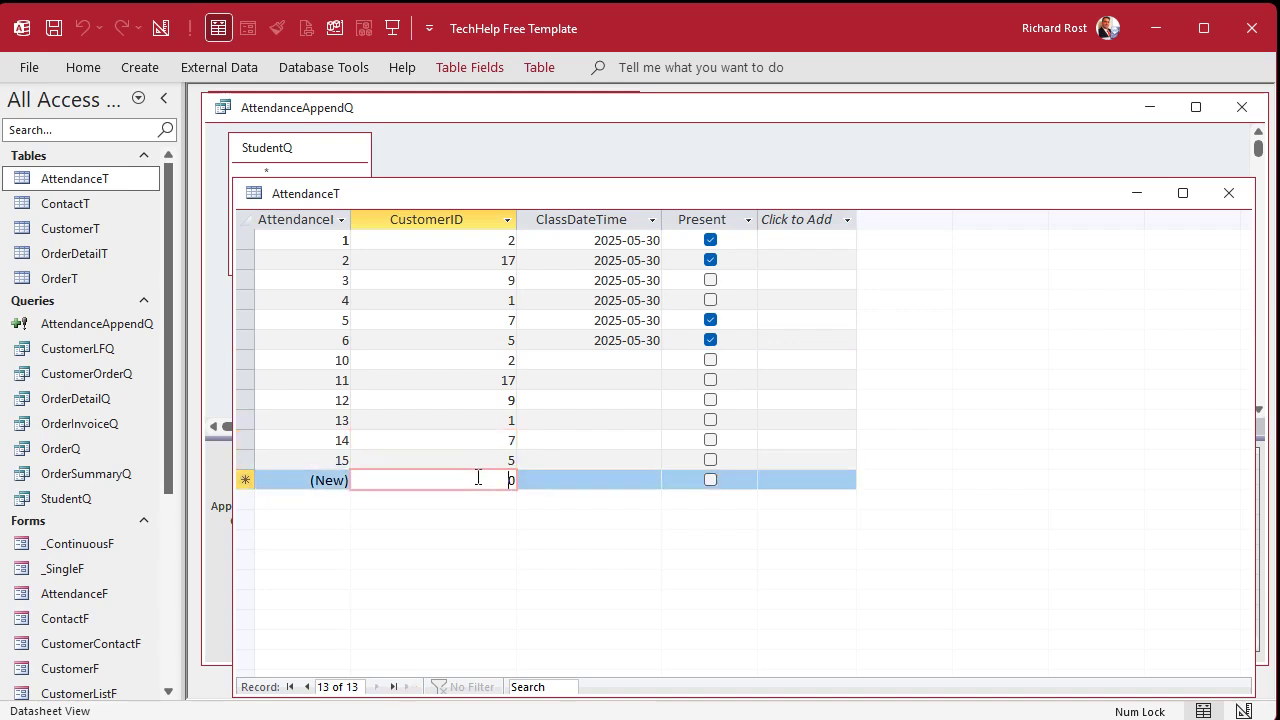
left_click(621, 361)
left_click(617, 391)
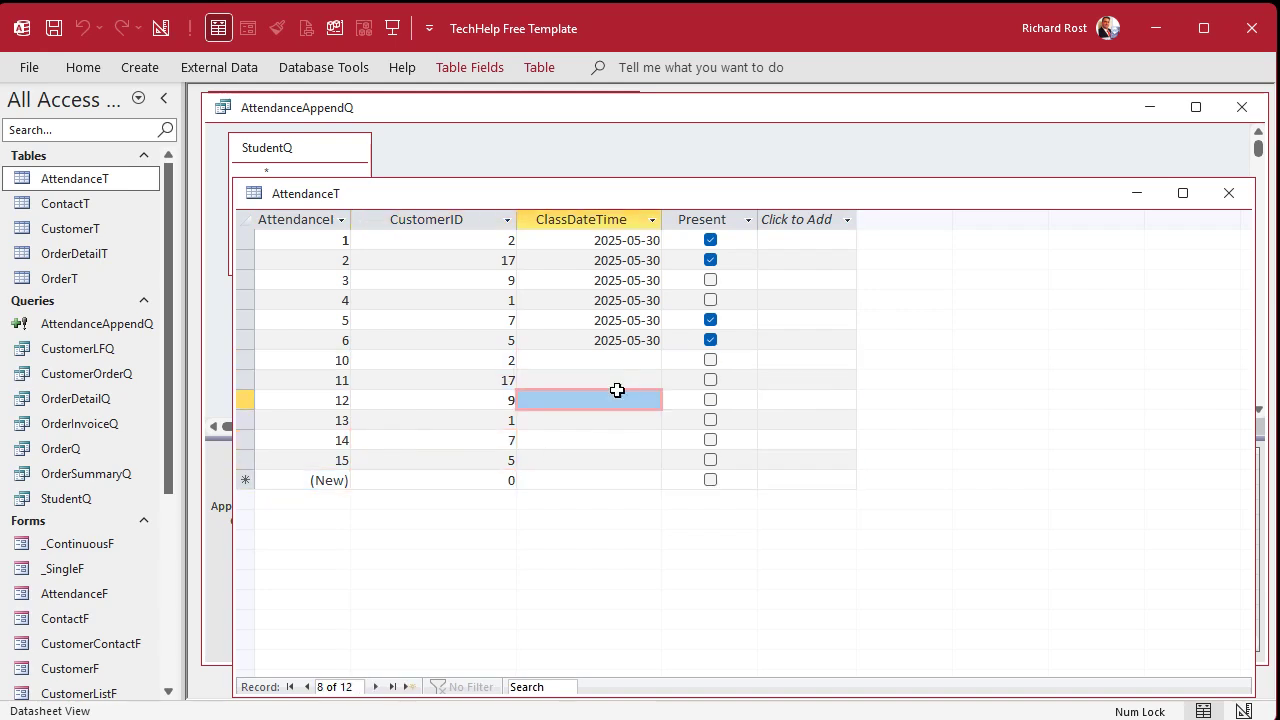
left_click(615, 418)
left_click(482, 115)
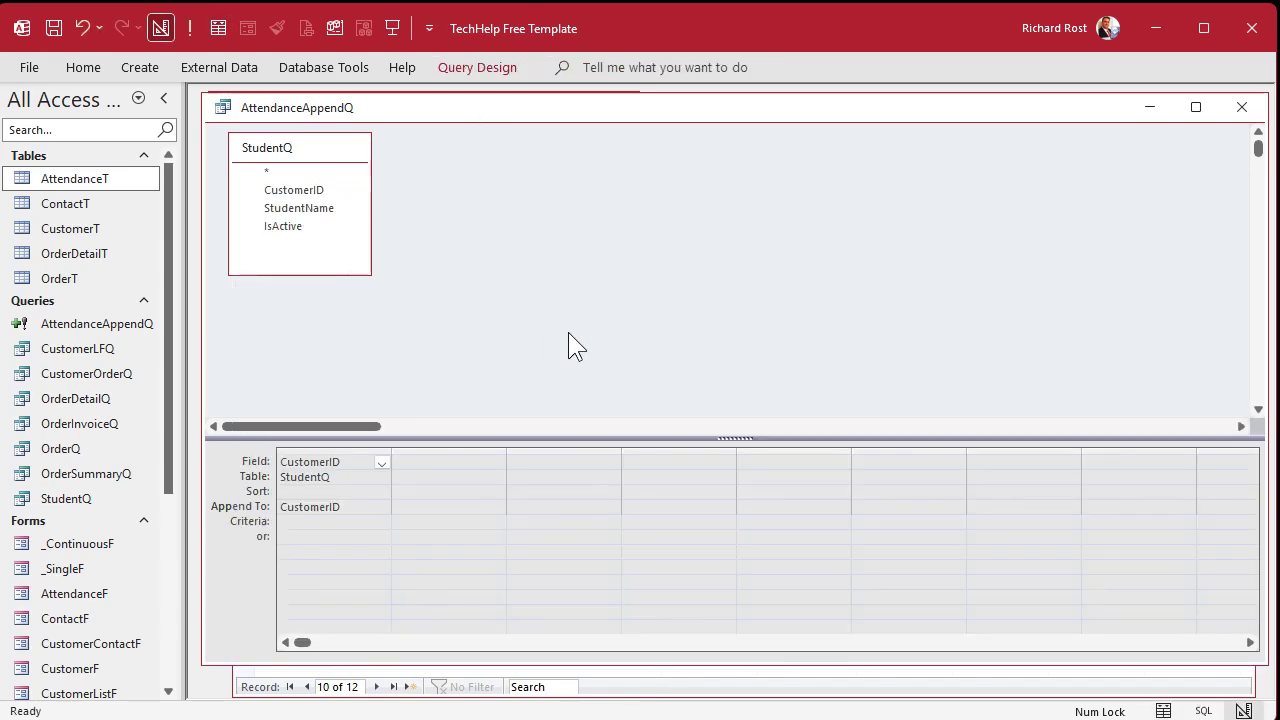
left_click(771, 694)
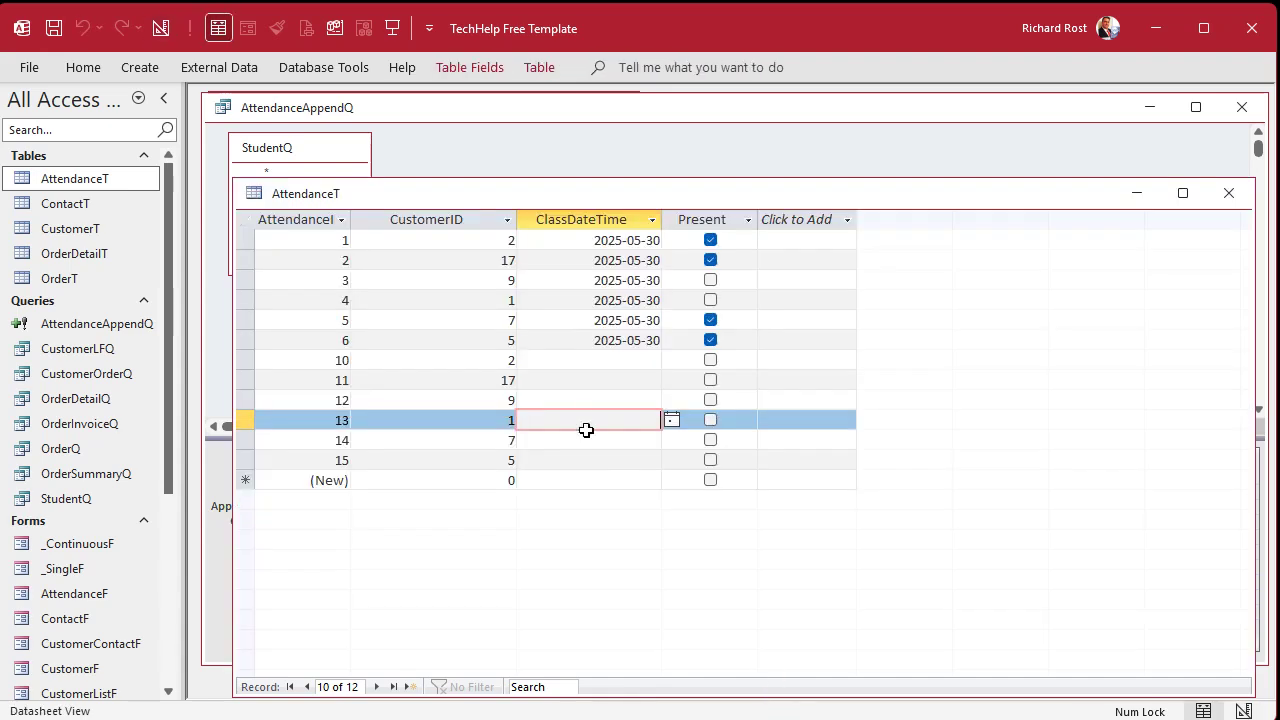
- Delete the newly appended records without a class date from AttendanceT and close the table
left_click_drag(246, 361, 256, 500)
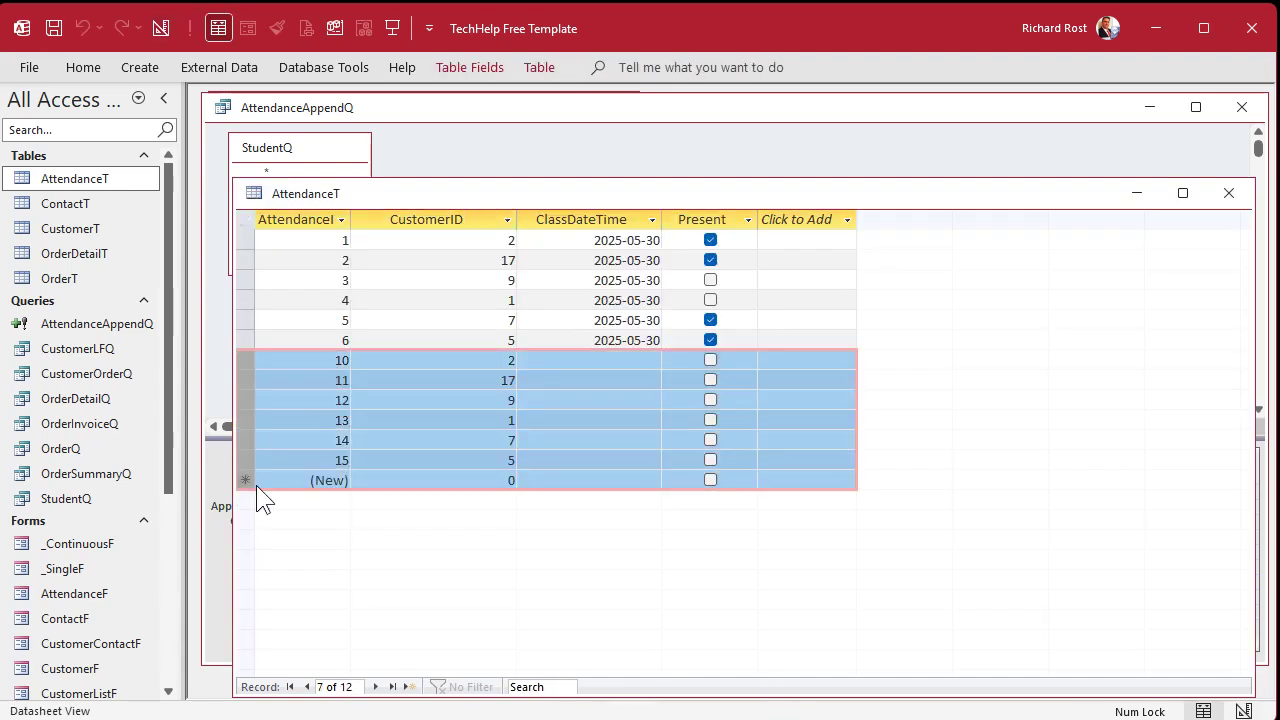
key("Delete")
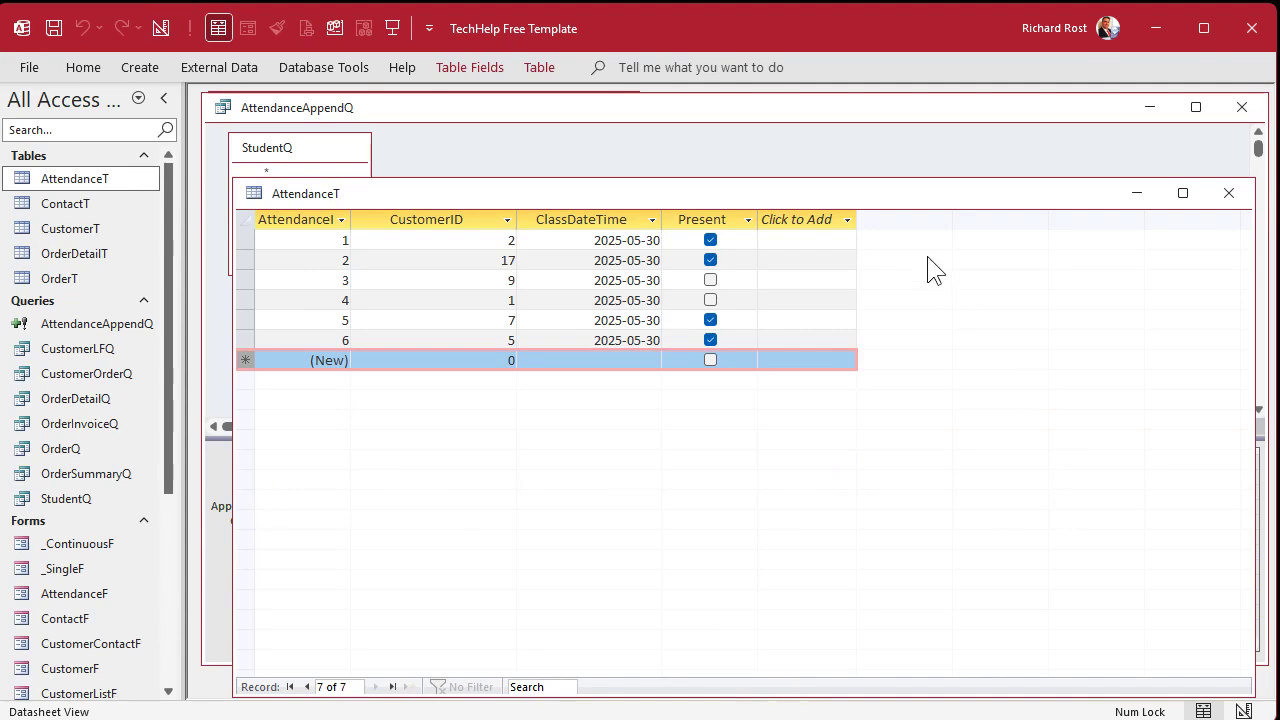
left_click(1229, 193)
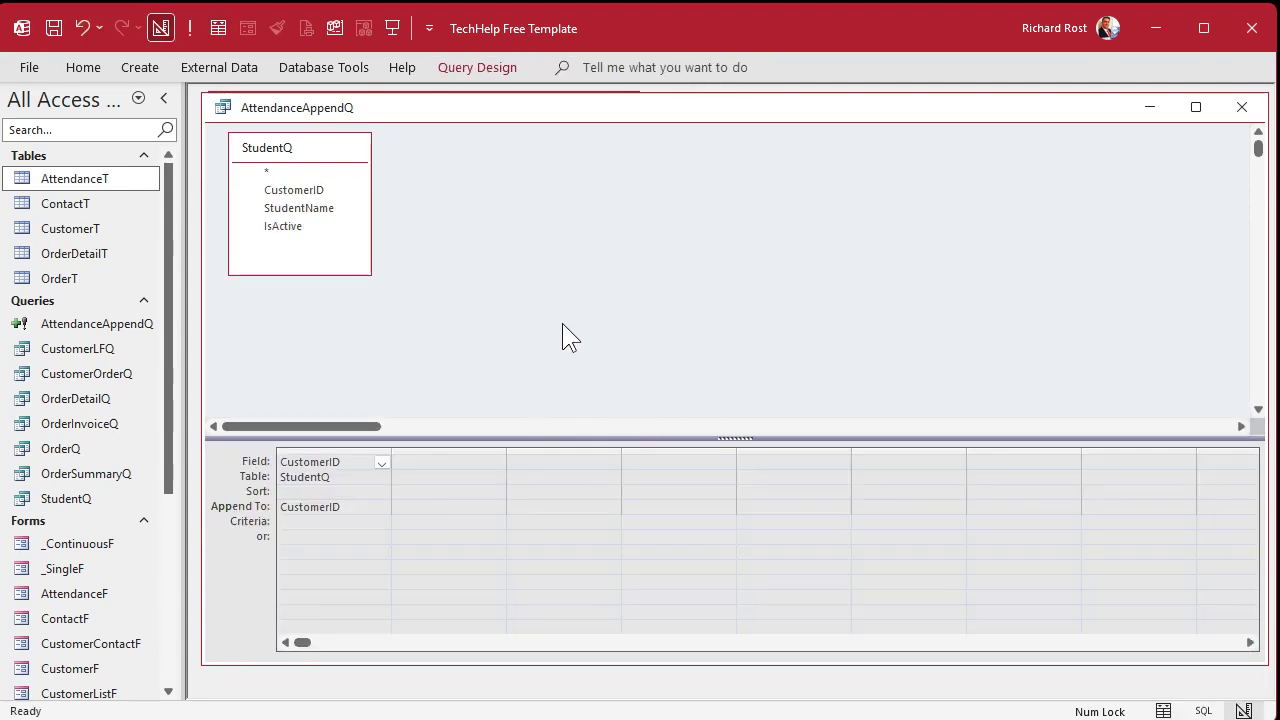
- Check the Main Menu's Attendance Date behind the query, and set the query's second column to append to ClassDateTime
left_click_drag(523, 112, 623, 366)
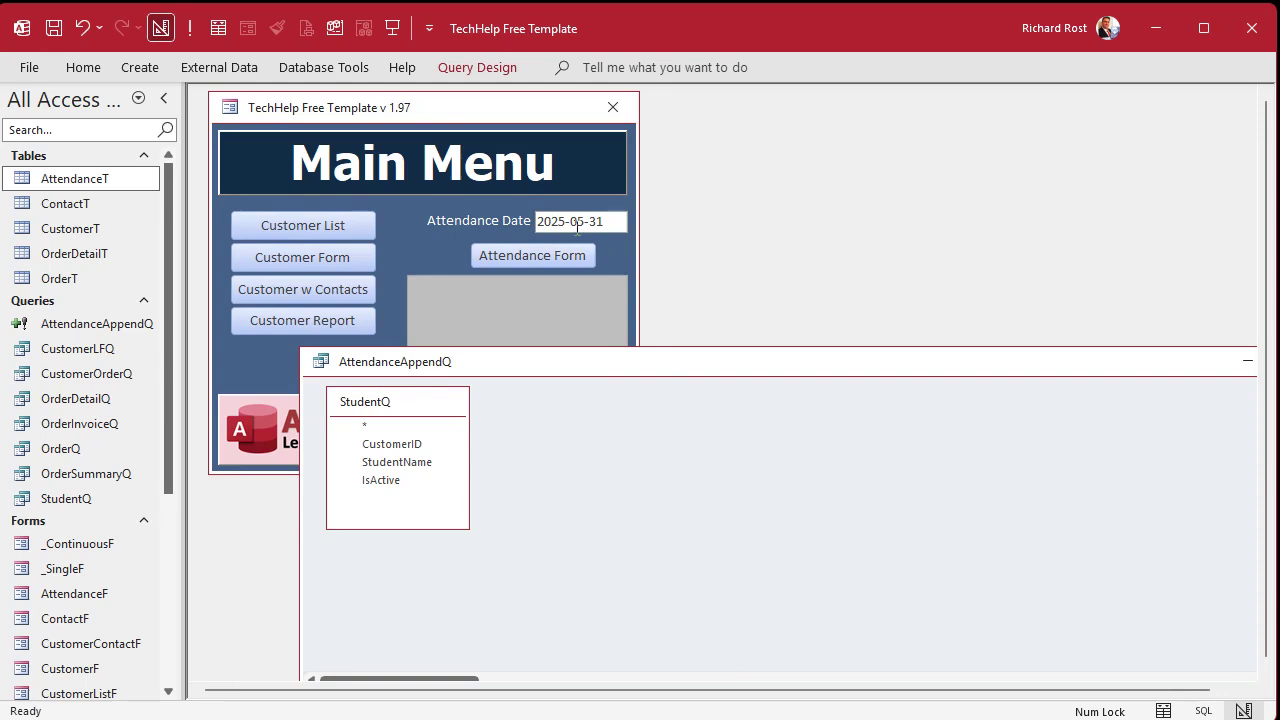
left_click_drag(662, 378, 568, 118)
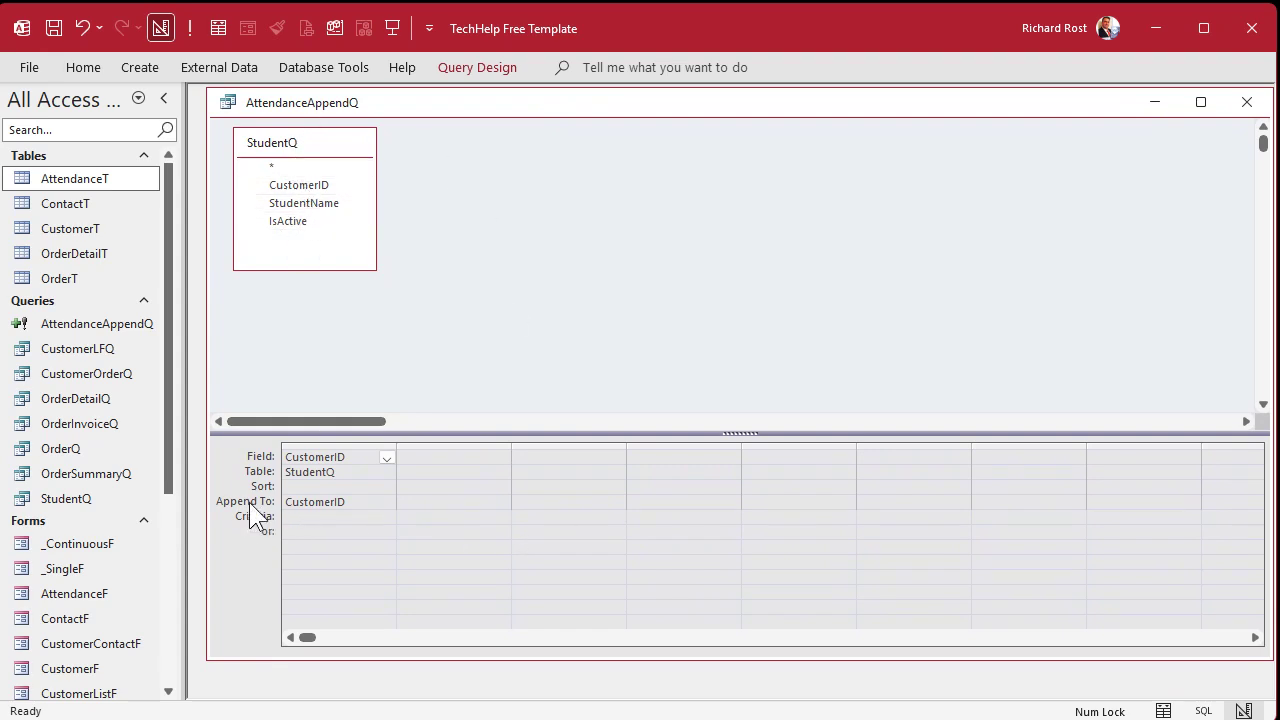
left_click(454, 501)
left_click(502, 502)
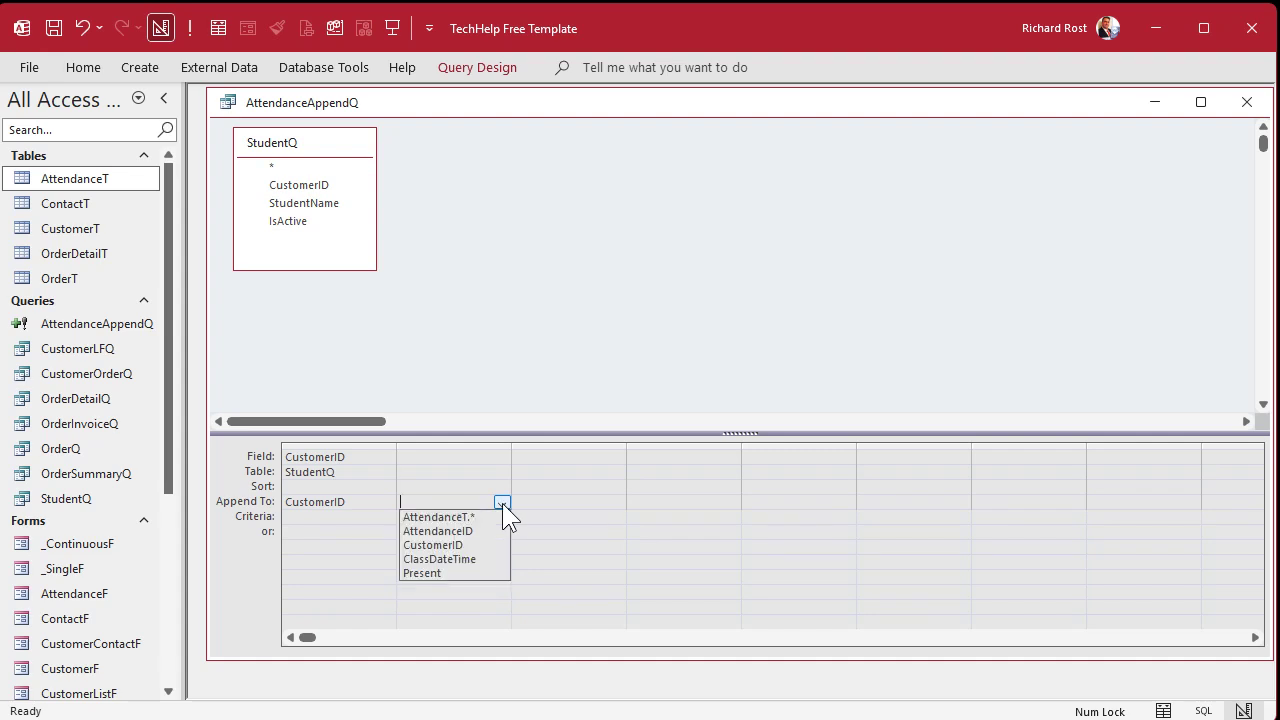
left_click(483, 565)
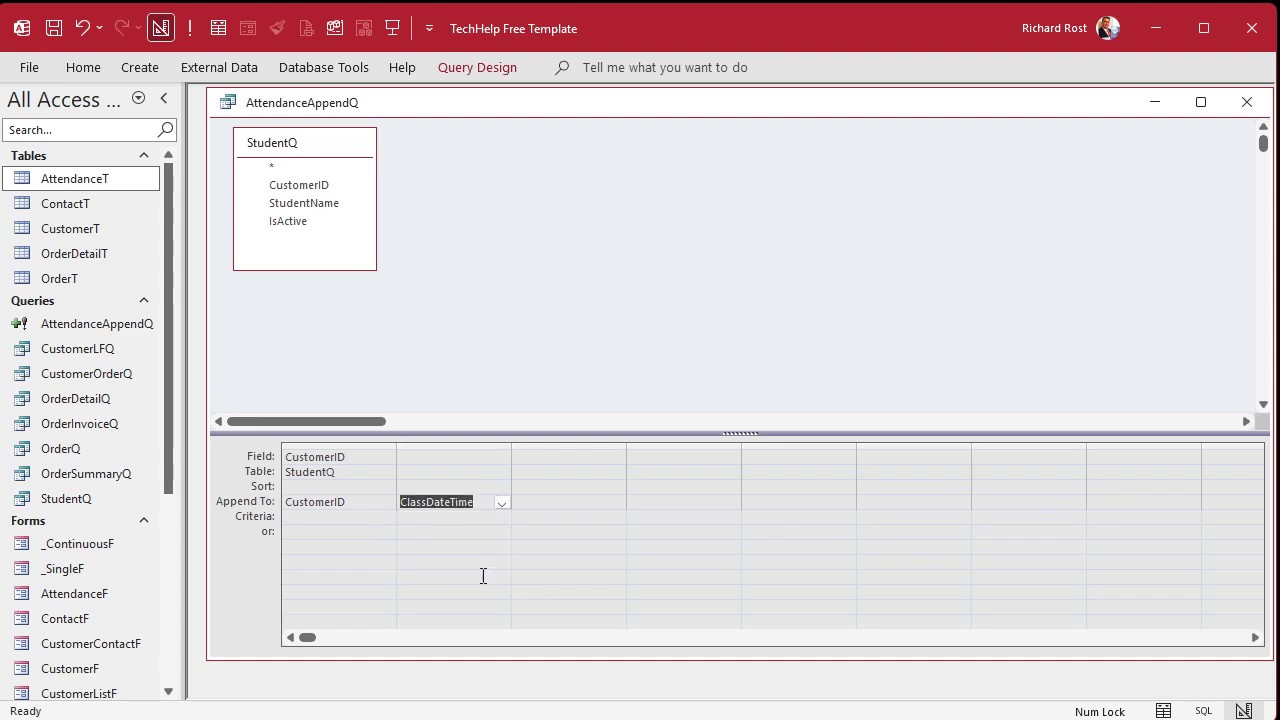
- Widen the second query column and enter Forms!MainMenuF!AttendanceDate as its field expression
left_click(463, 457)
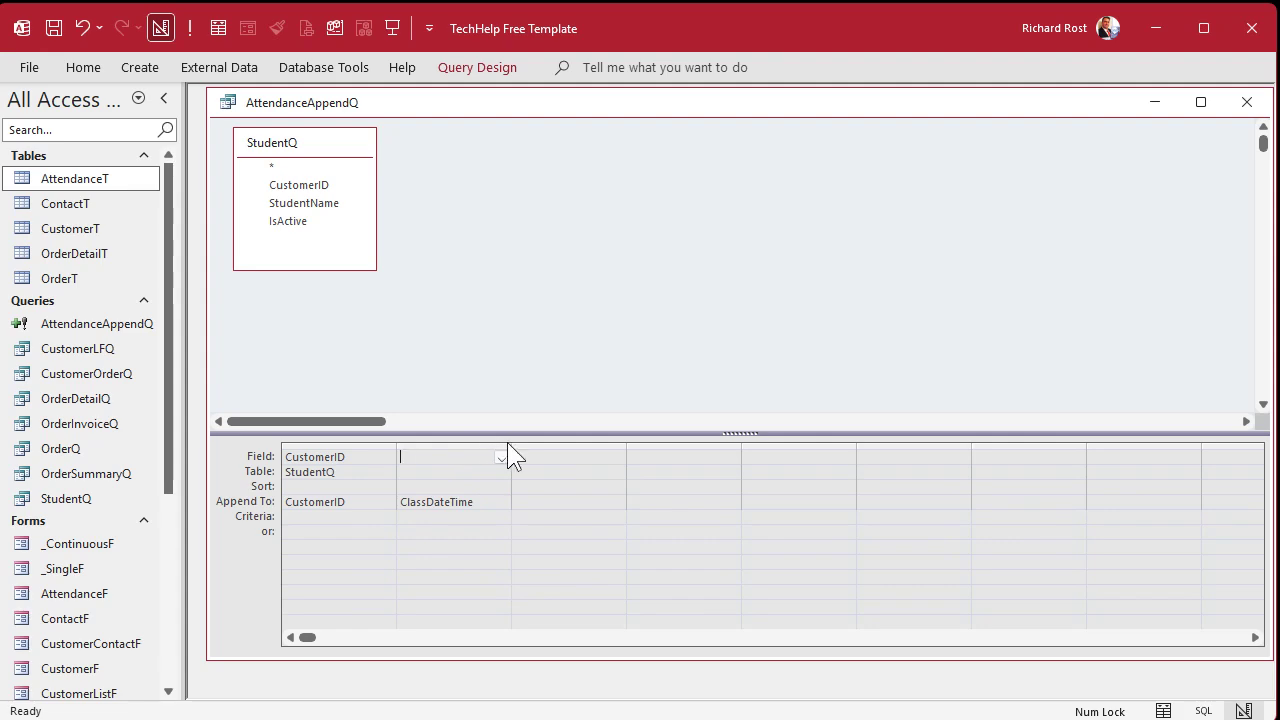
left_click_drag(511, 443, 701, 443)
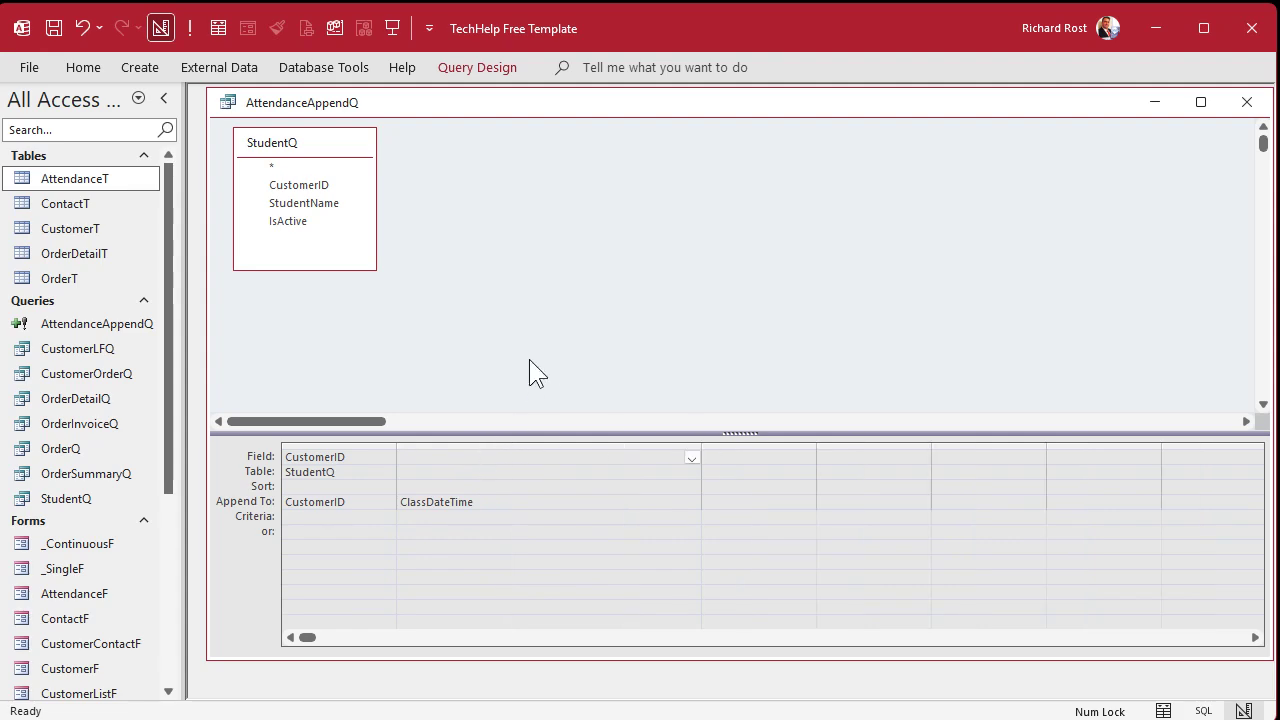
type("Forms!MainMenu")
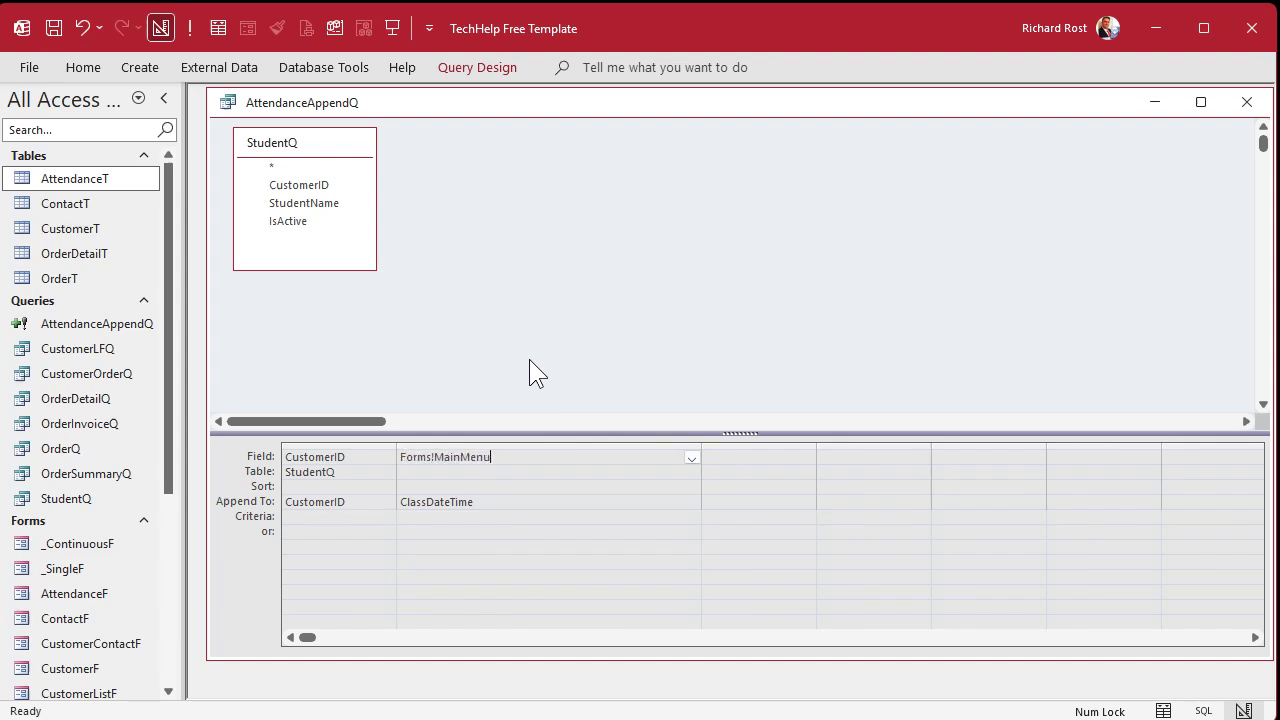
type("F!AttendanceDate")
key("Tab")
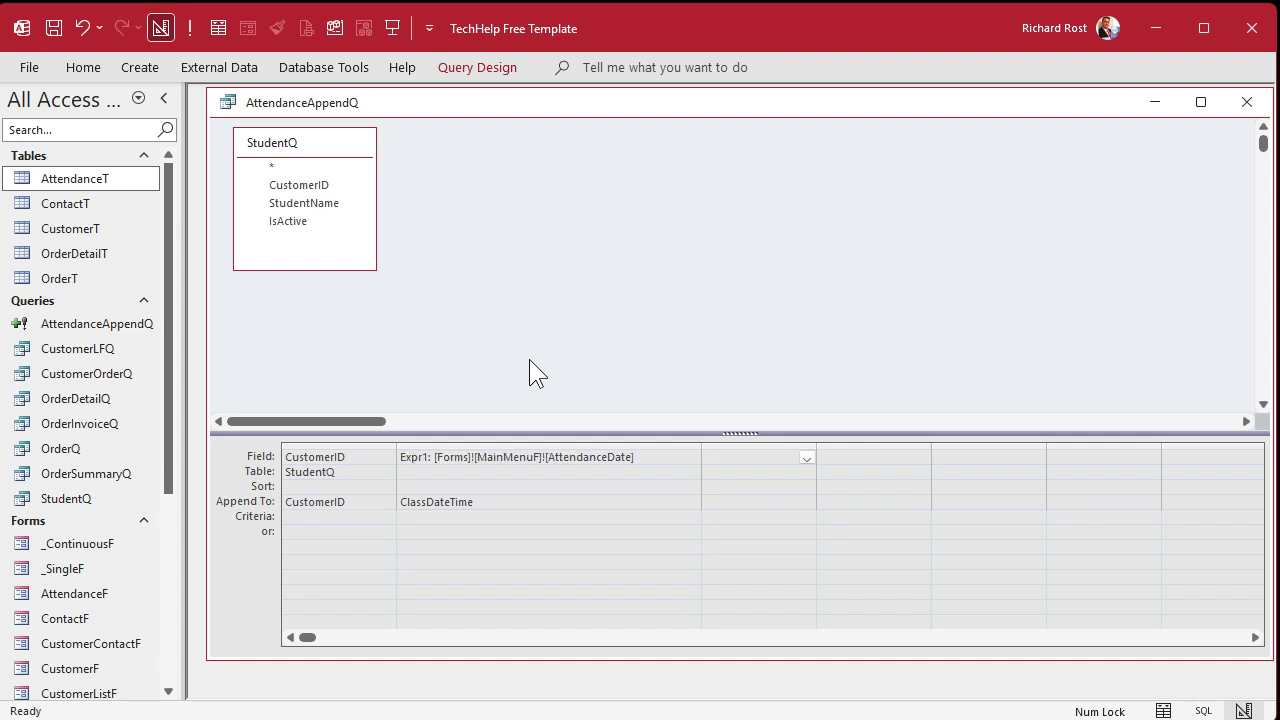
- Rename the attendance date expression's alias to AD in the query's second column
left_click(472, 456)
key("shift+F2")
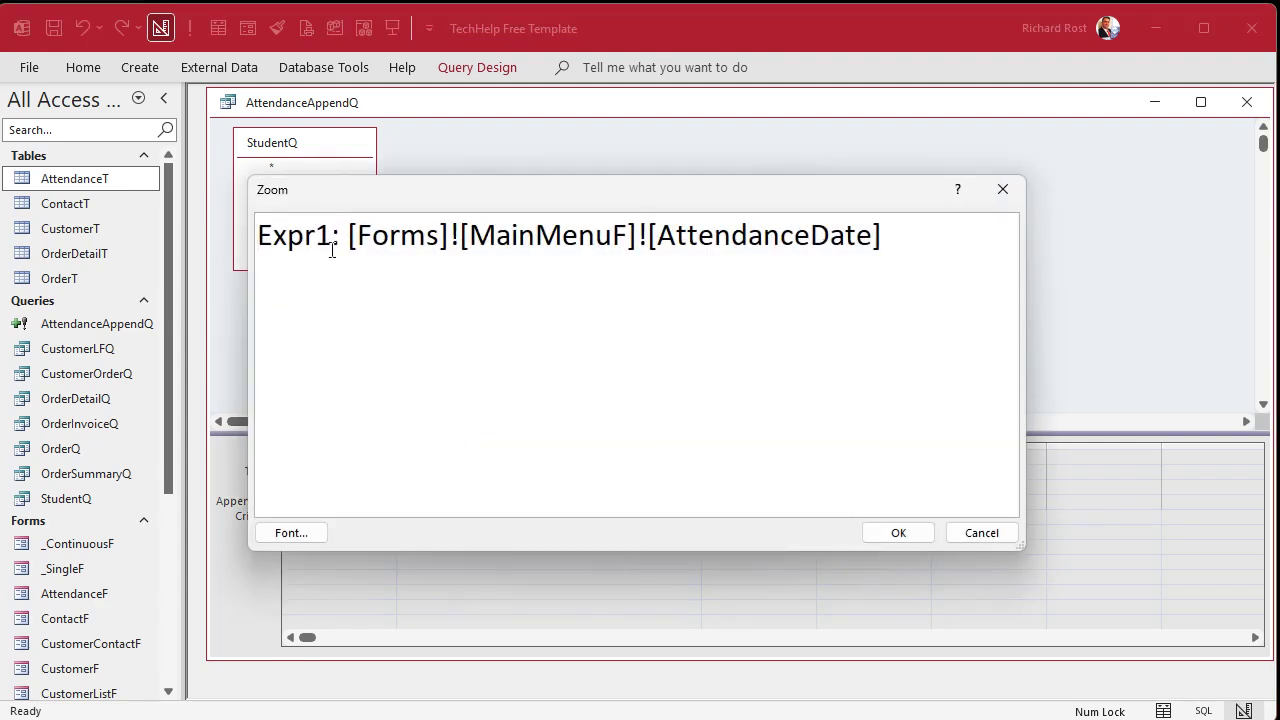
left_click_drag(340, 240, 257, 236)
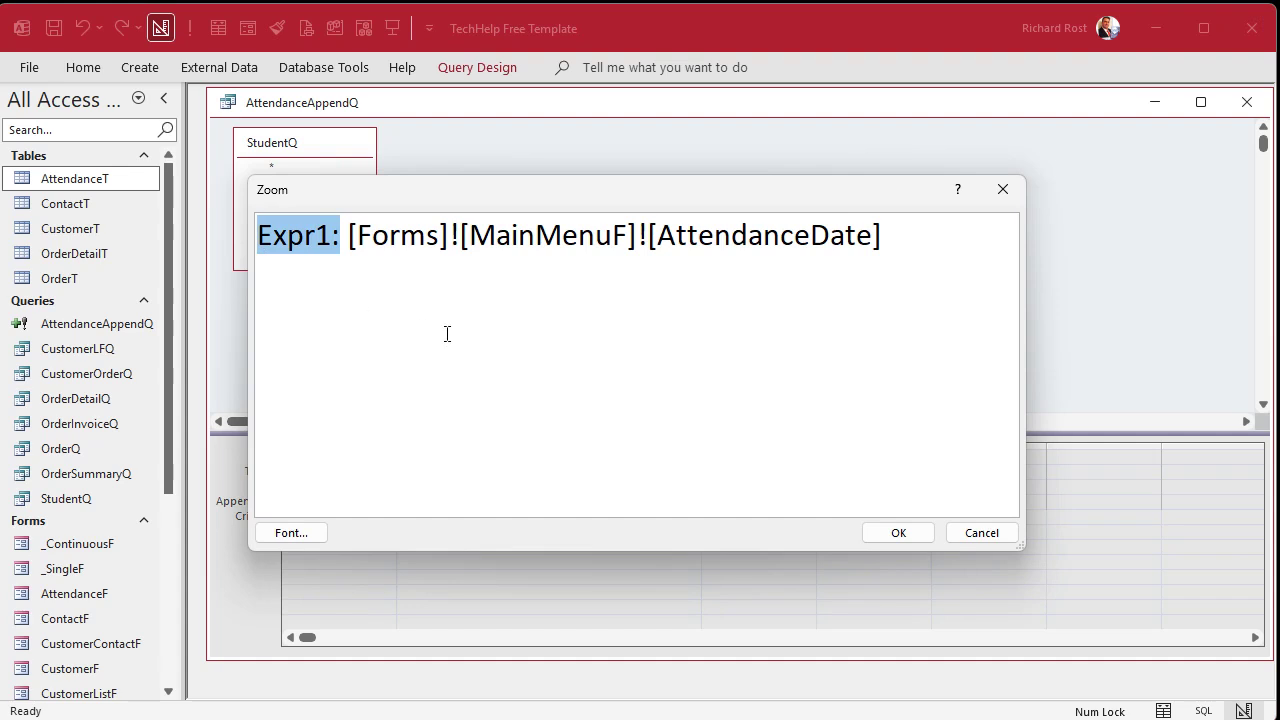
type("ADate")
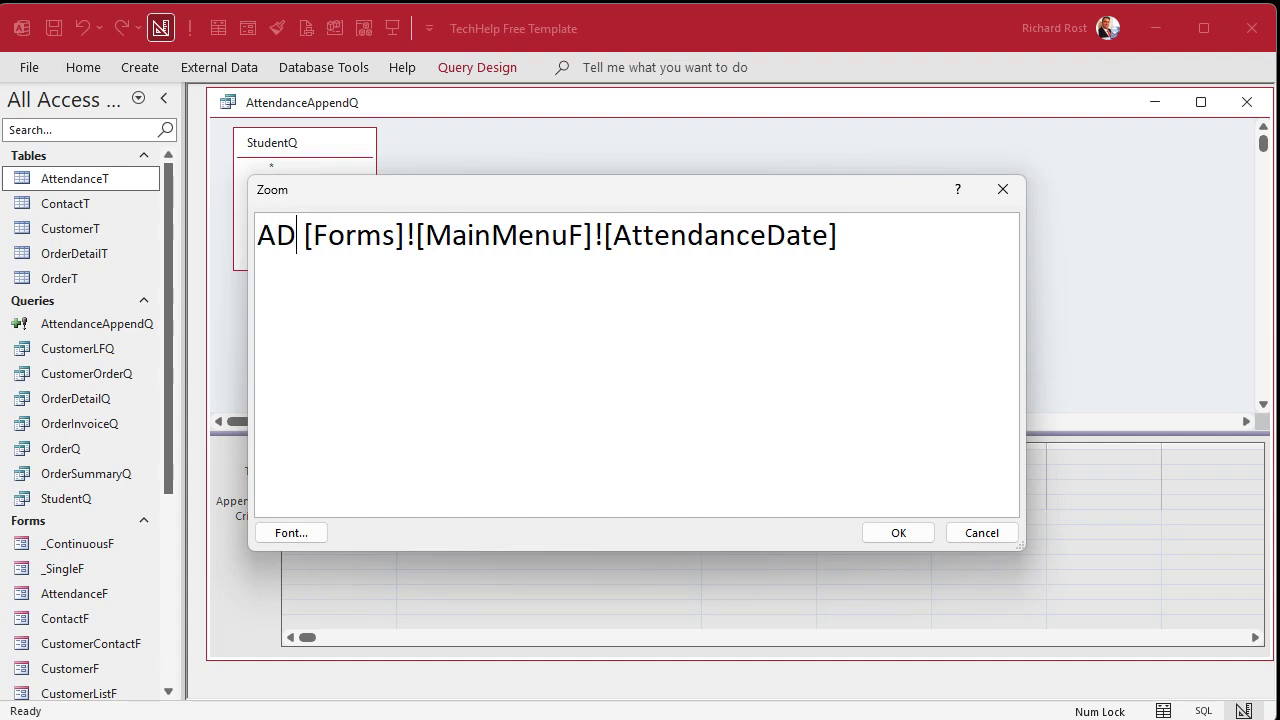
key("BackSpace")
key("BackSpace")
key("BackSpace")
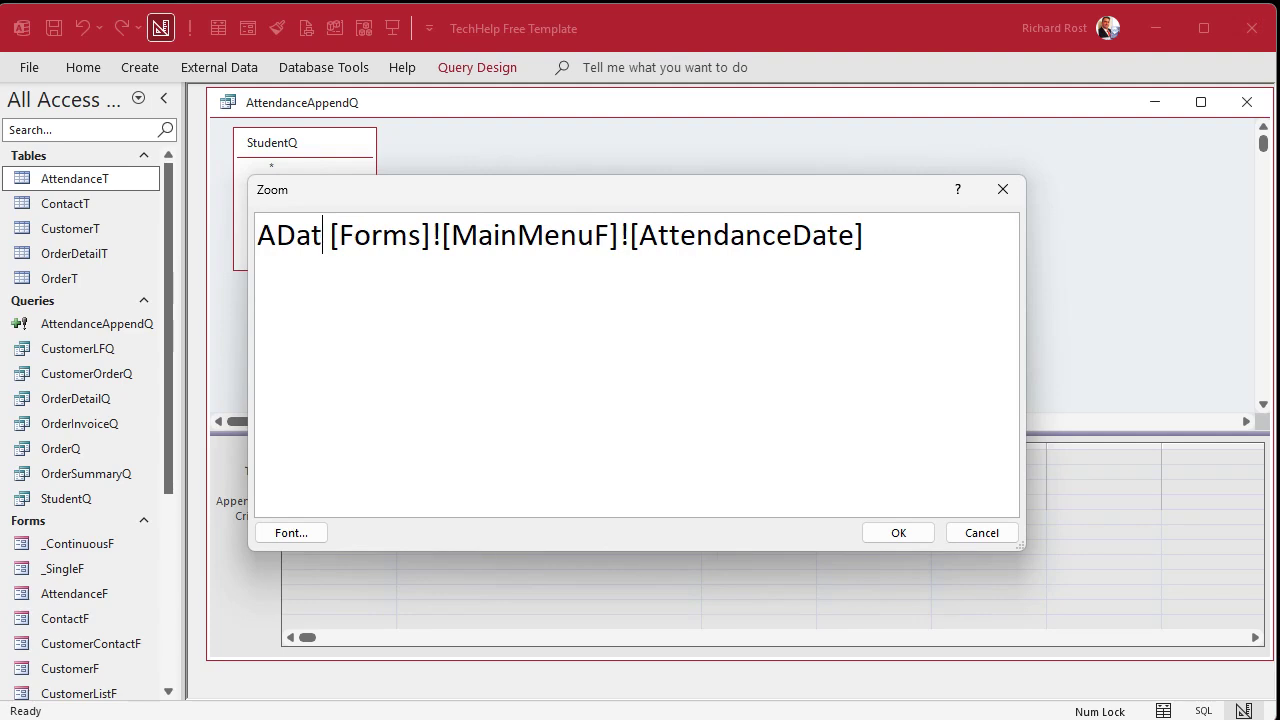
type(":")
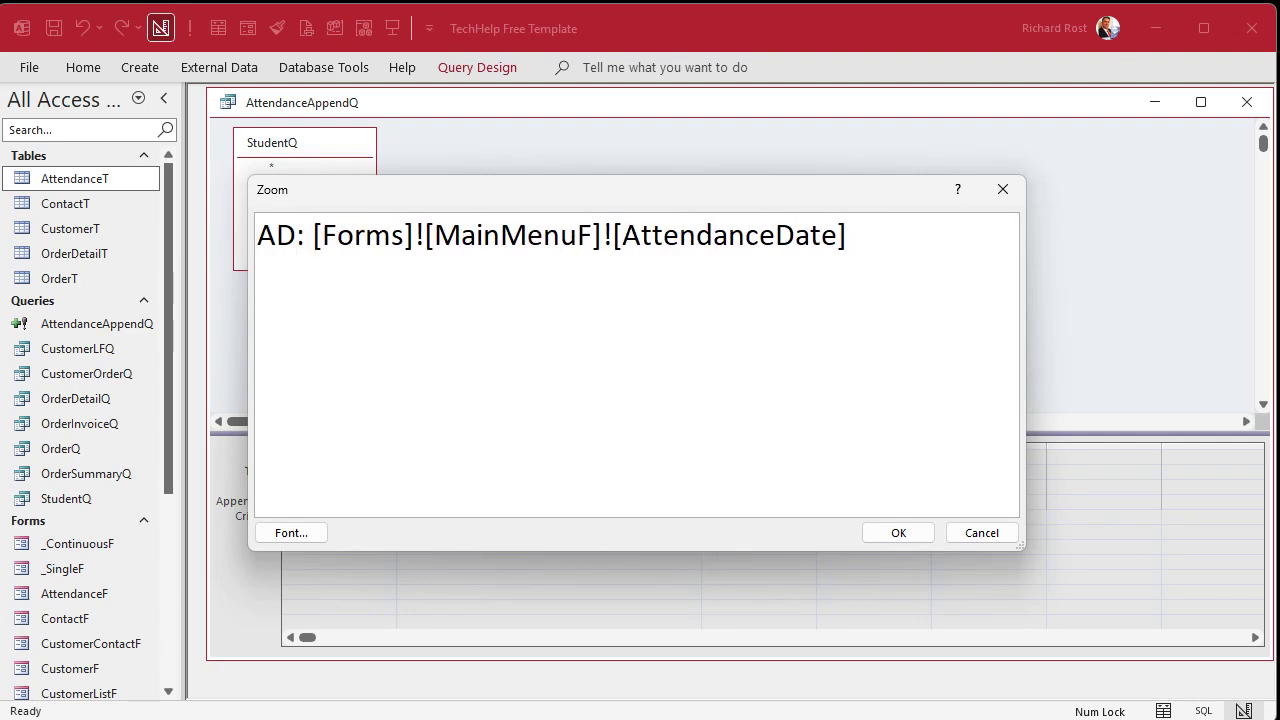
left_click(899, 533)
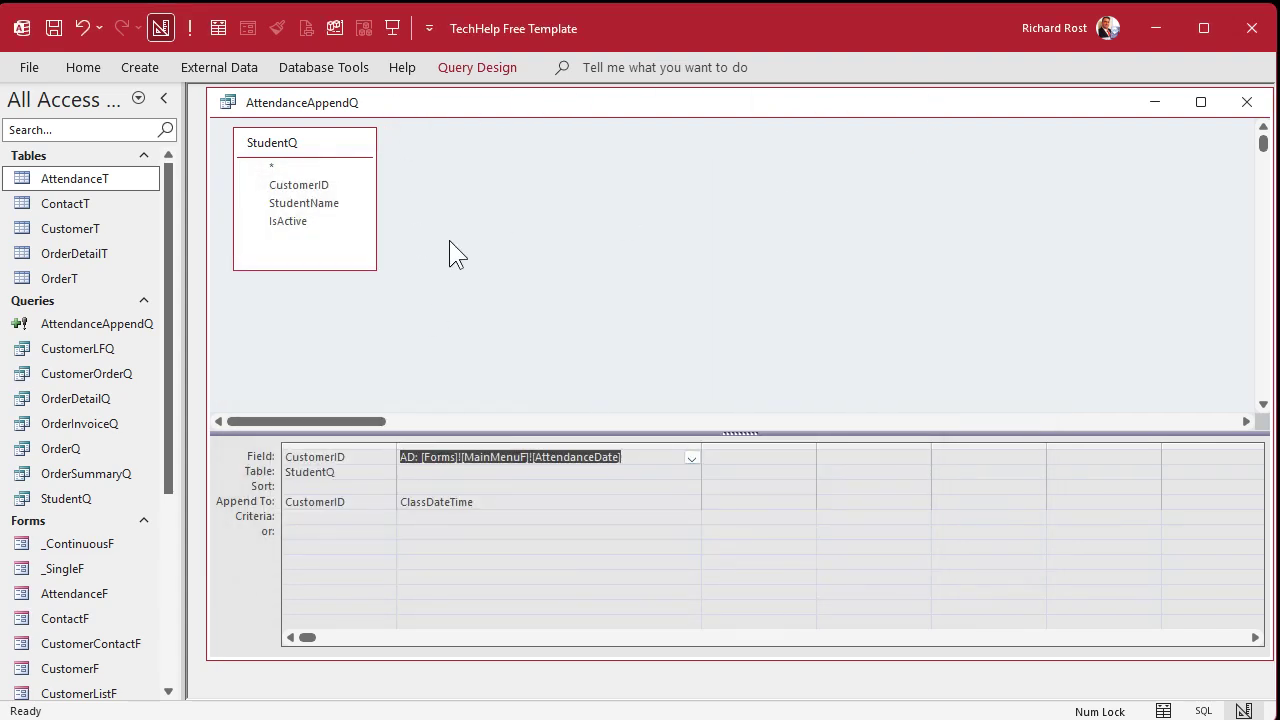
left_click(486, 529)
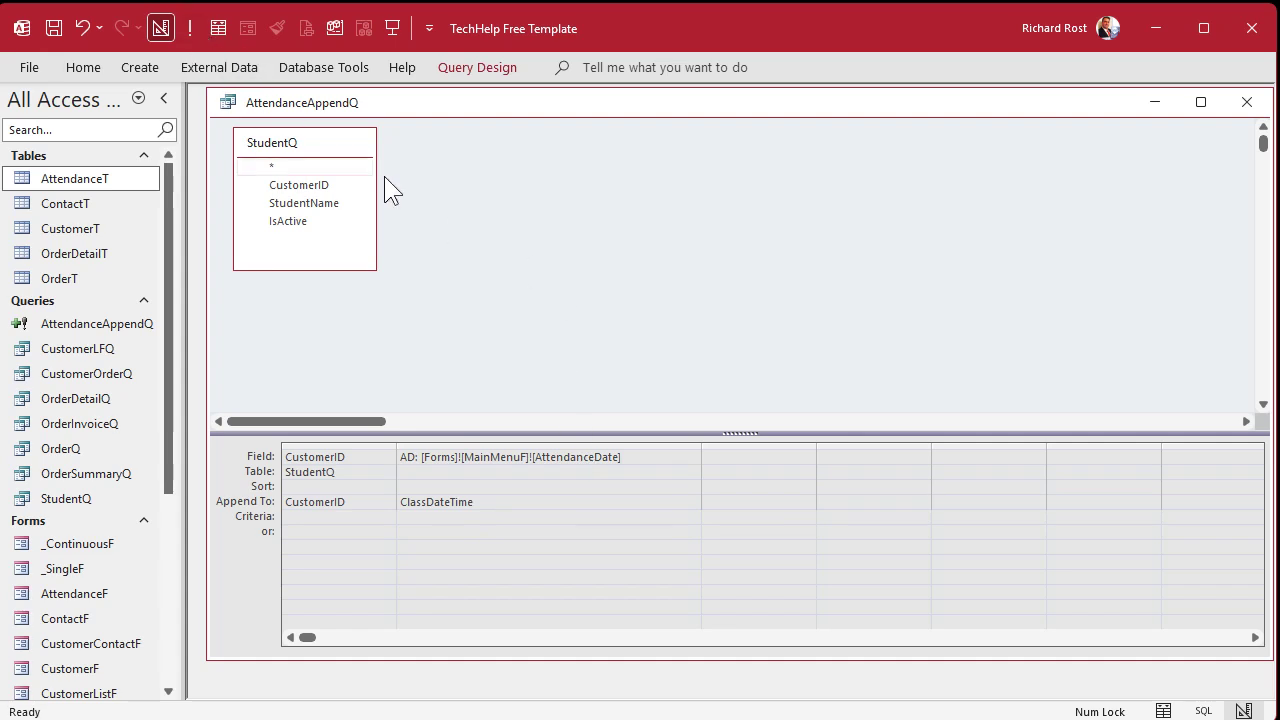
- Check AttendanceT for the appended records, delete those dated 2025-05-31, and close the table
double_click(72, 178)
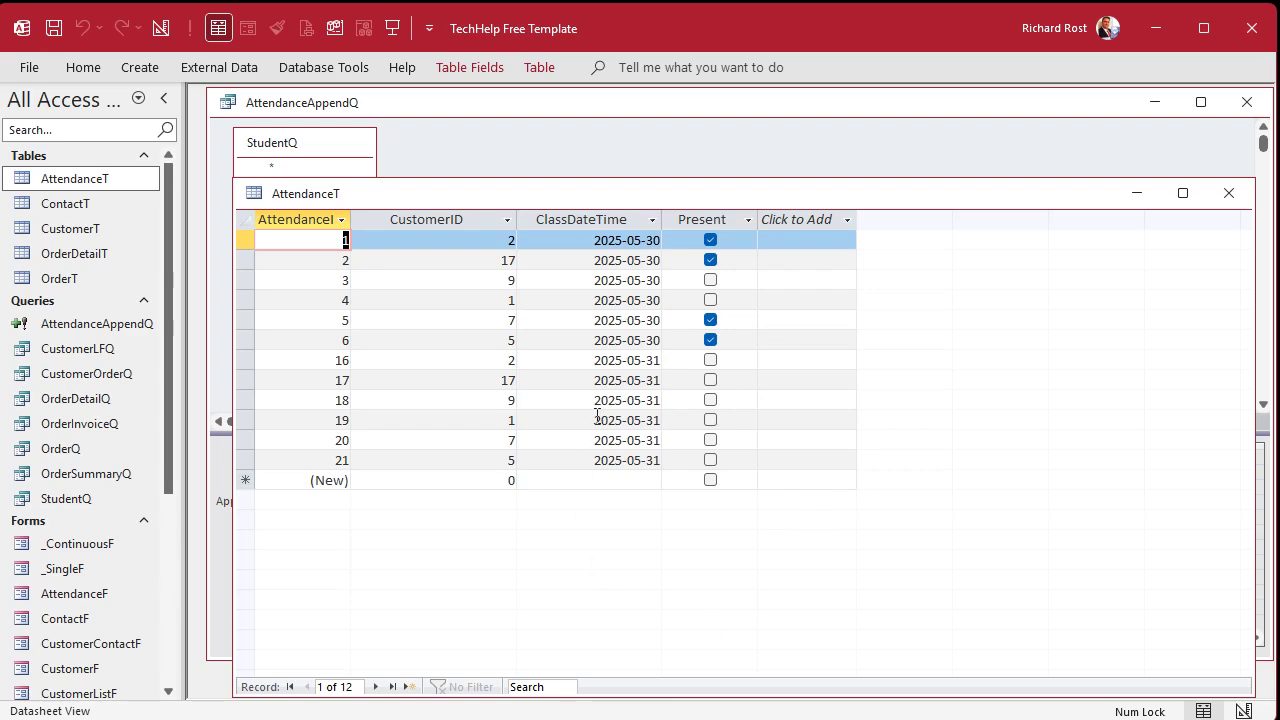
left_click_drag(246, 363, 250, 530)
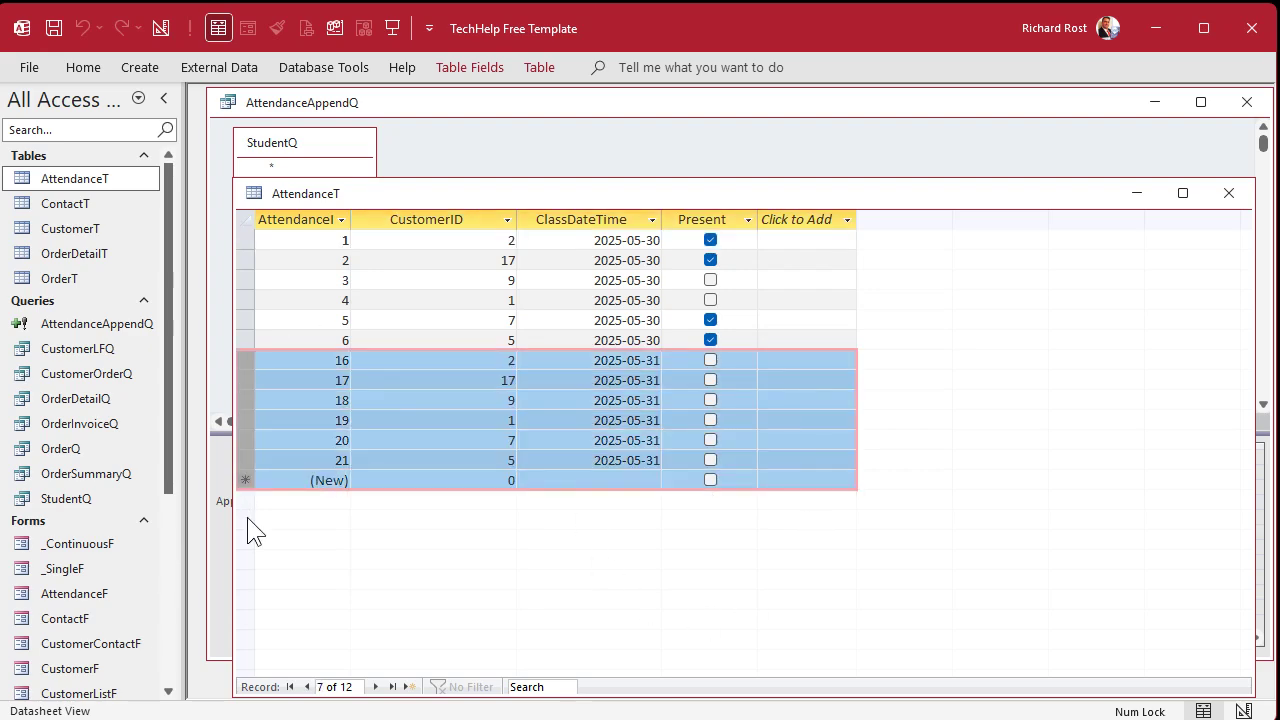
key("Delete")
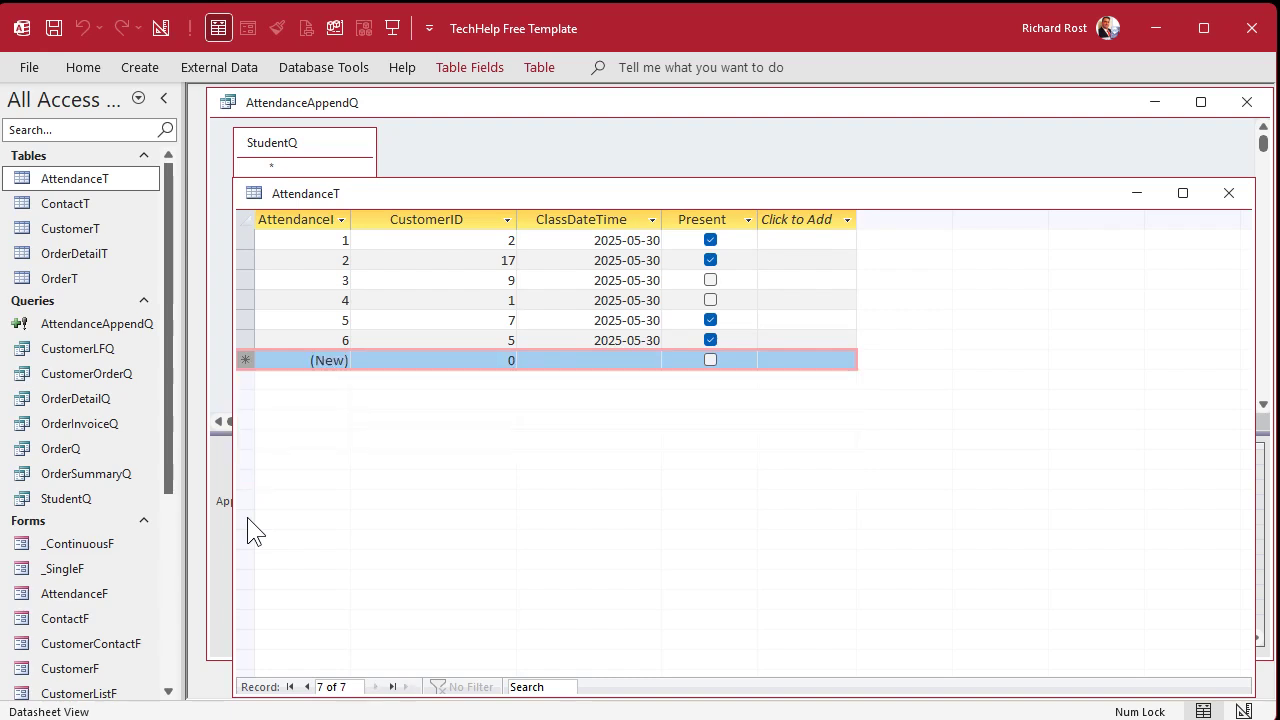
left_click(1229, 193)
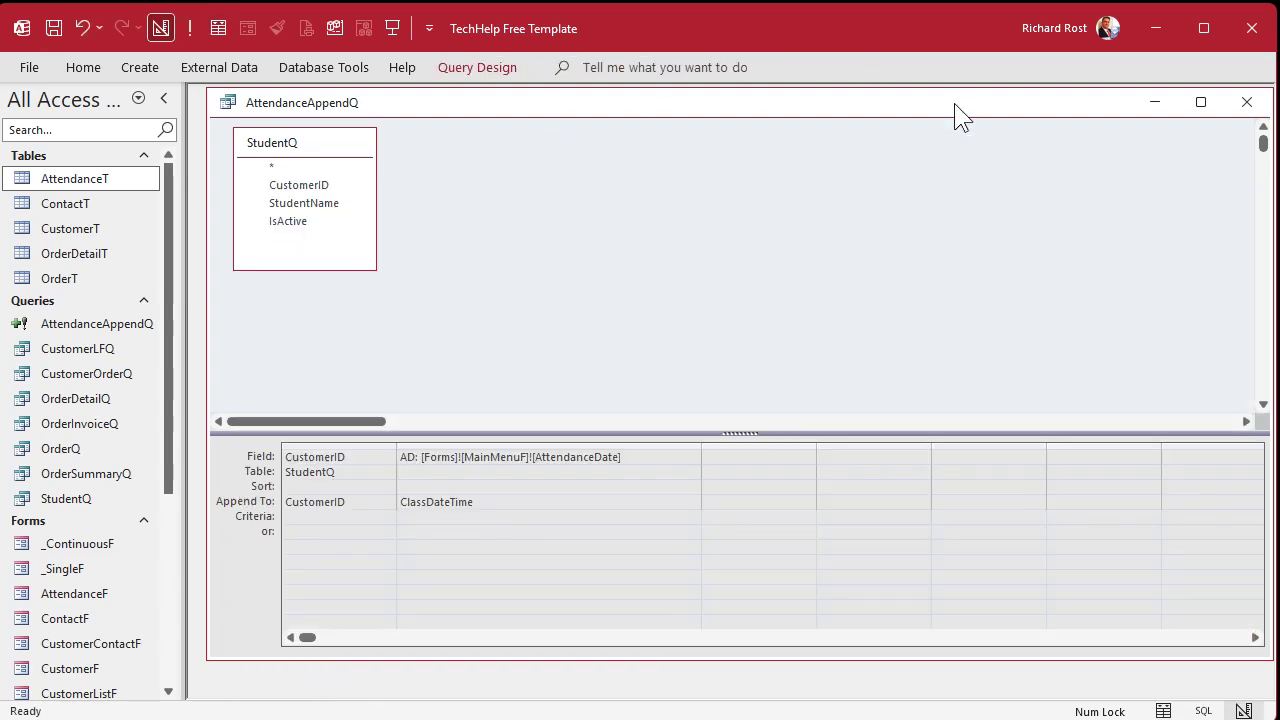
- Close AttendanceAppendQ and open the main menu form in Design View
left_click(1246, 102)
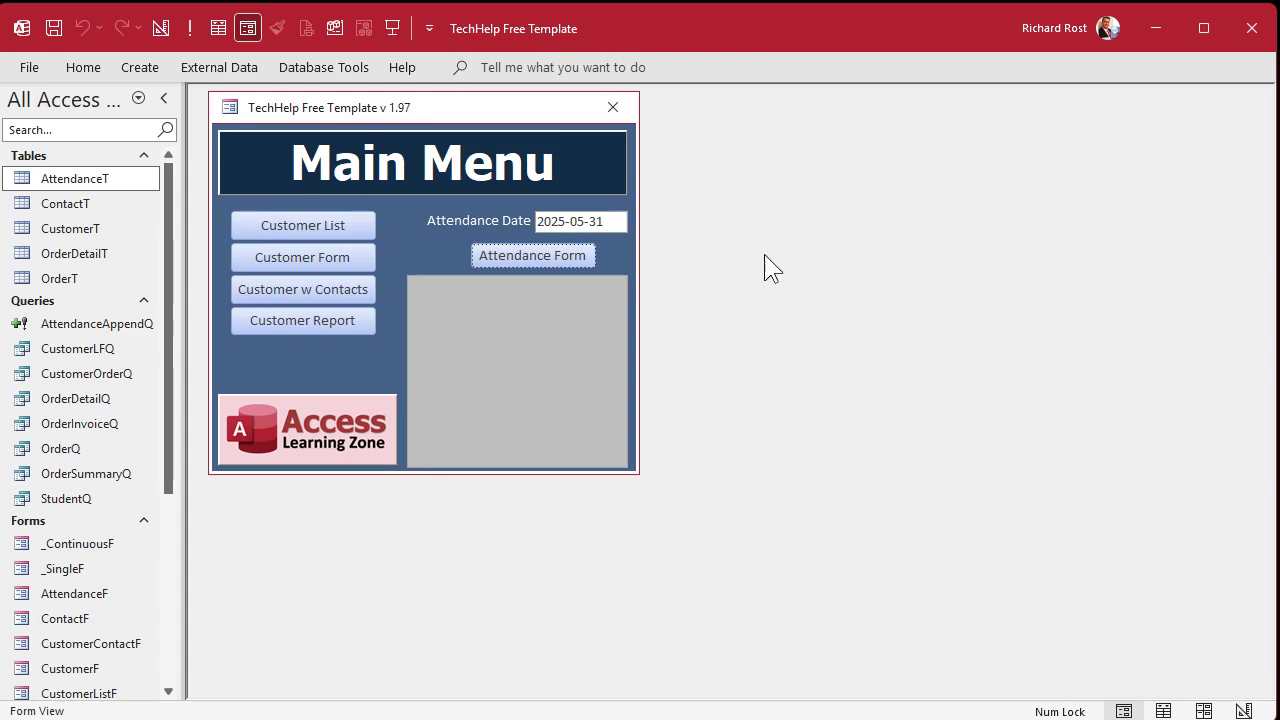
right_click(540, 110)
left_click(612, 266)
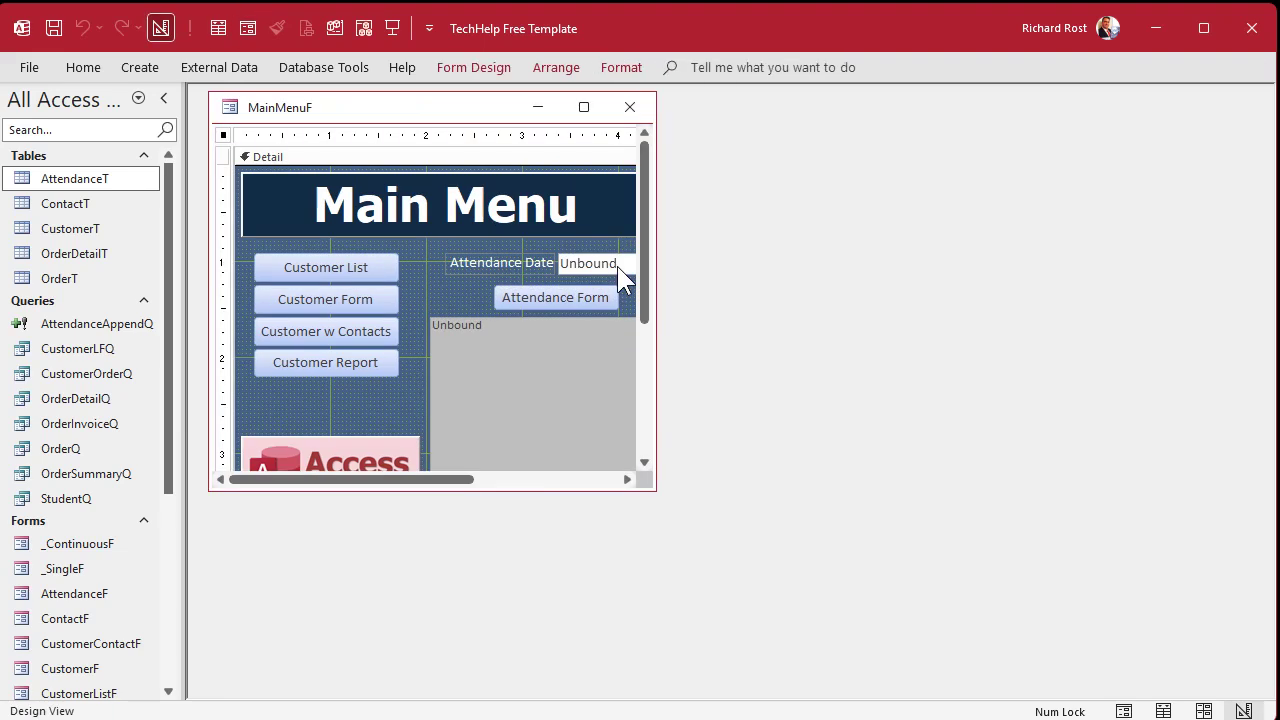
- Enlarge the main menu's design window and shorten the grey unbound box from its upper edge, making room beneath the Attendance Form button
left_click_drag(652, 486, 757, 618)
left_click(549, 340)
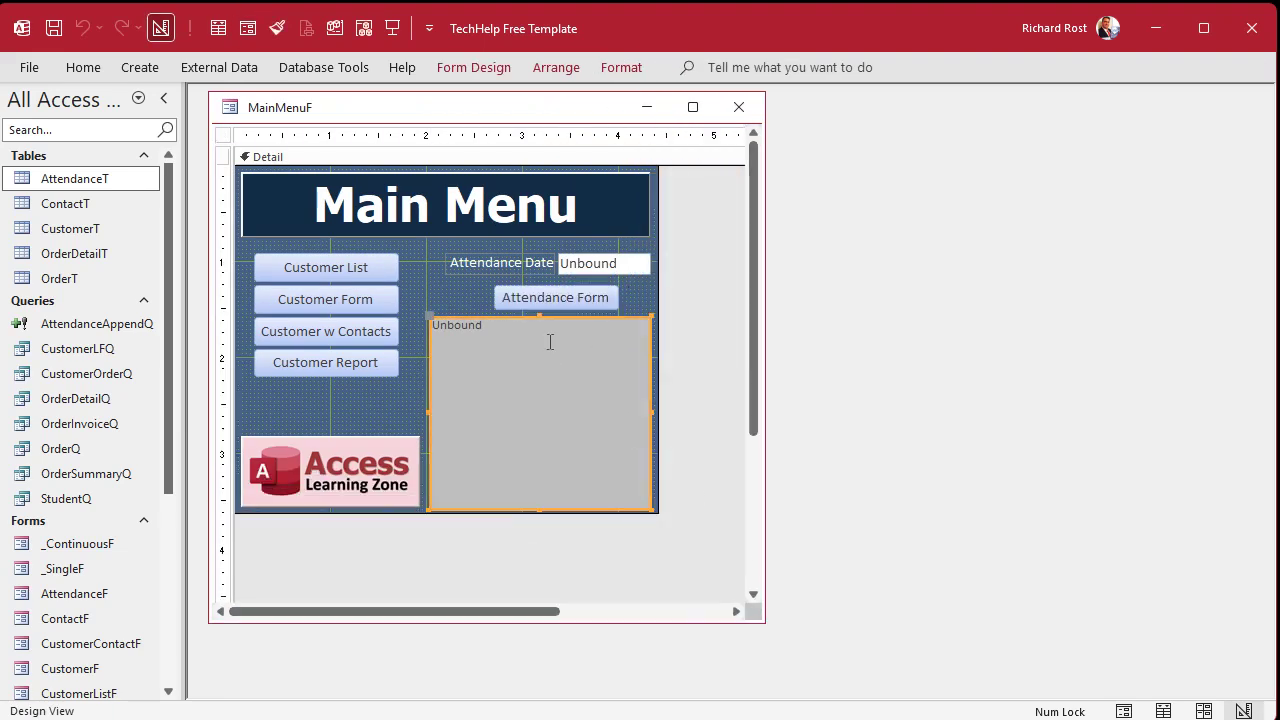
left_click_drag(544, 364, 544, 365)
left_click(536, 294)
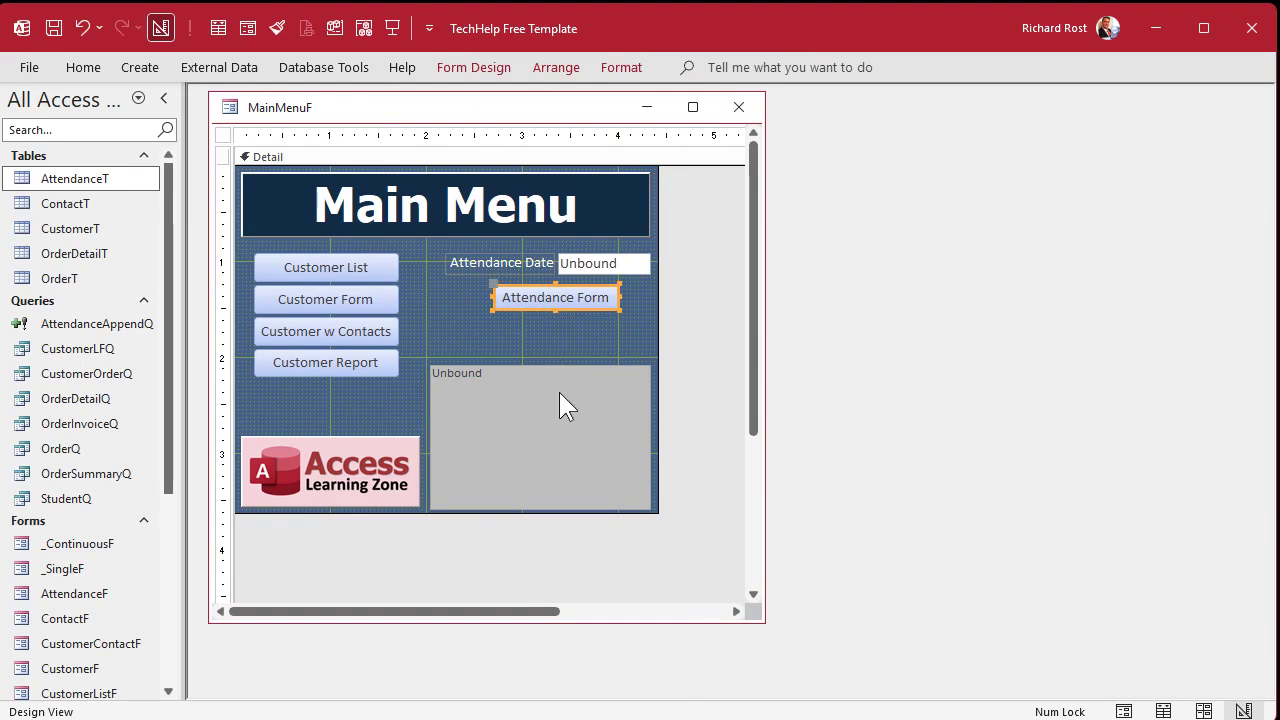
left_click(463, 333)
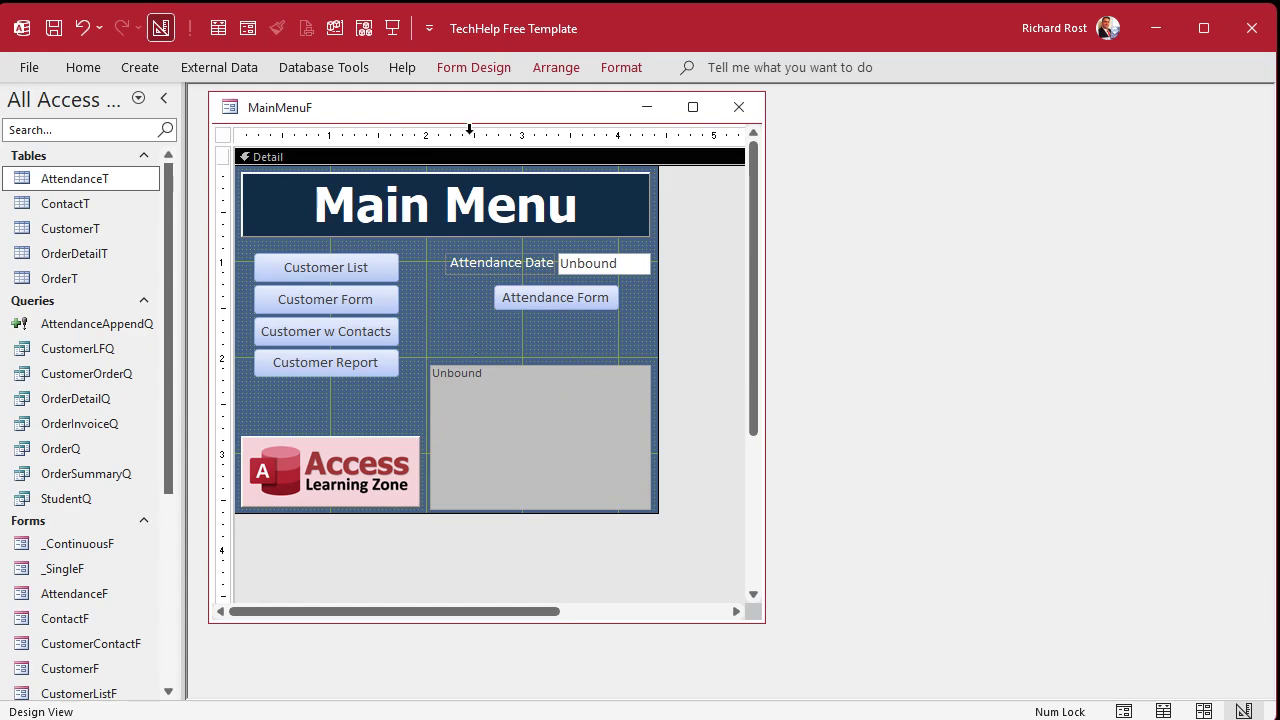
- Place a command button beneath the Attendance Form button, using the Miscellaneous category's Run Query action with AttendanceAppendQ
left_click(474, 67)
left_click(369, 122)
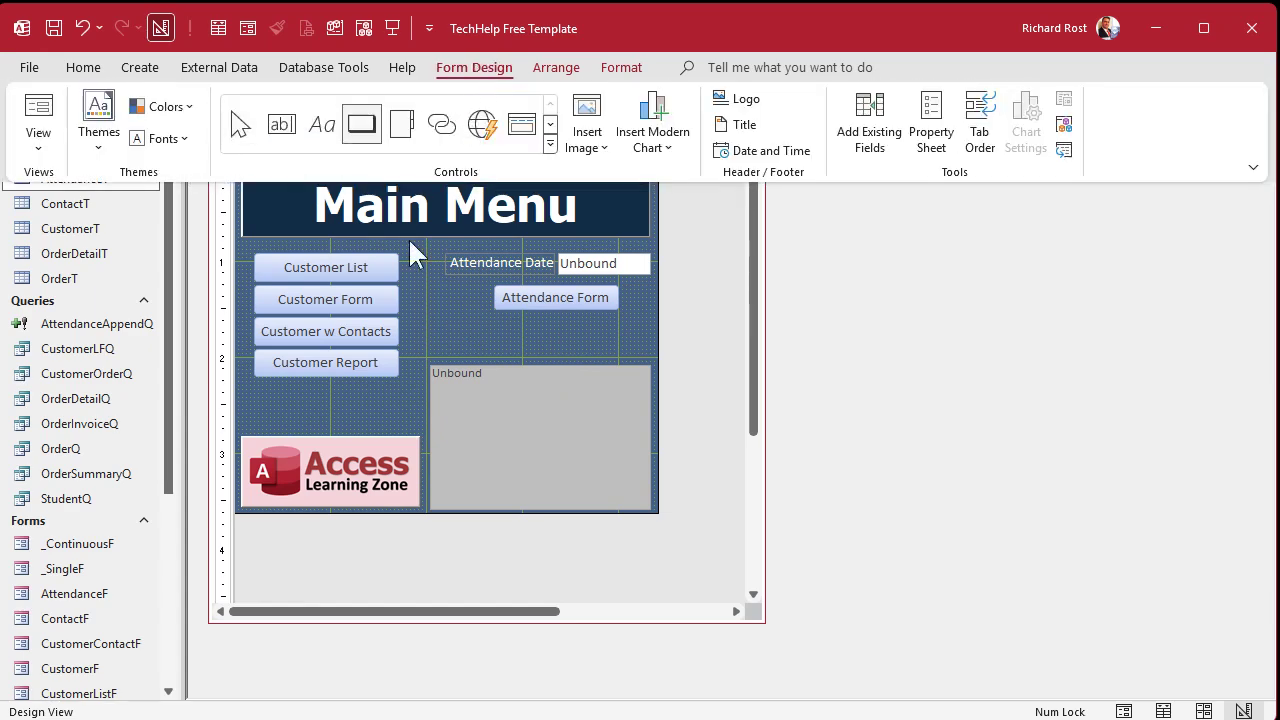
left_click(495, 318)
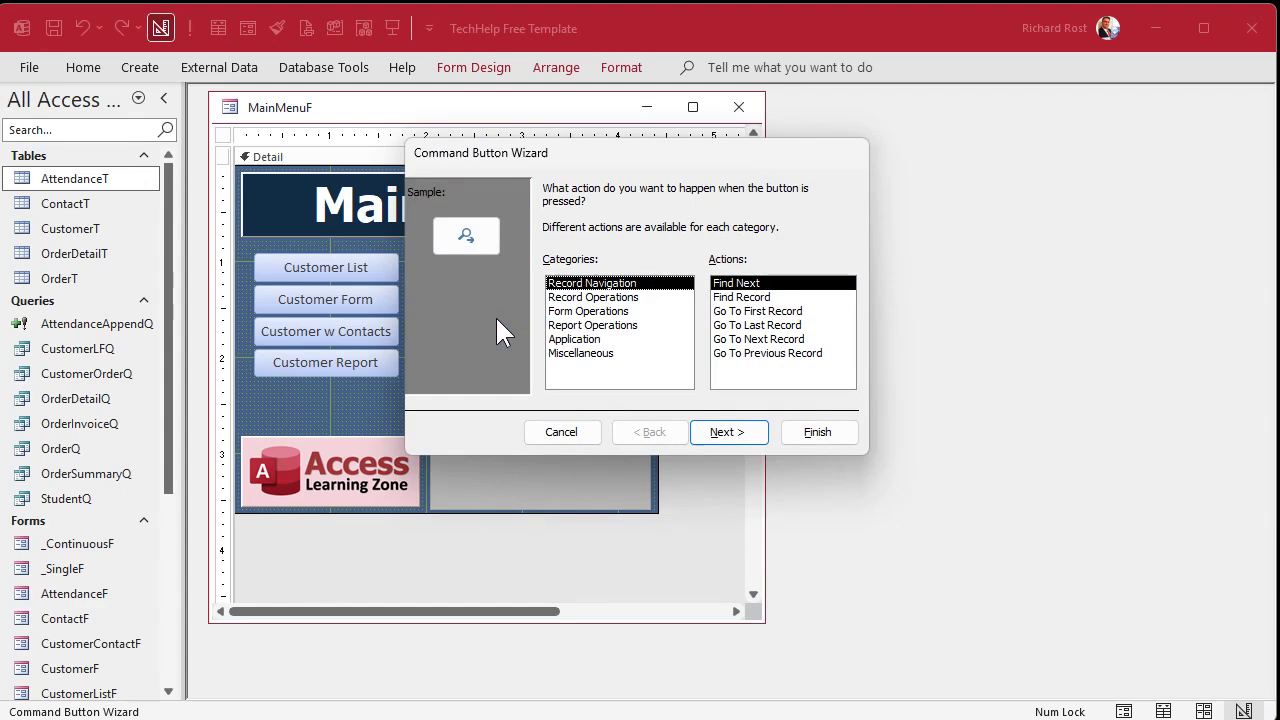
left_click(616, 354)
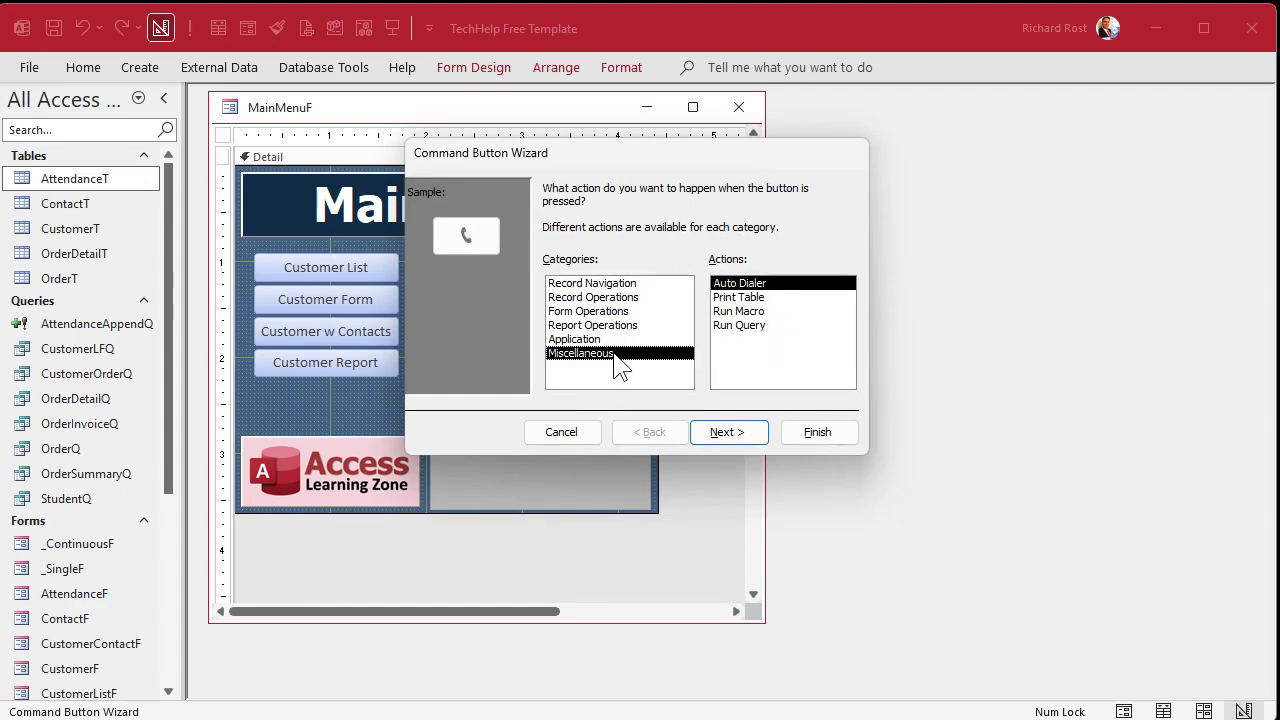
left_click(765, 330)
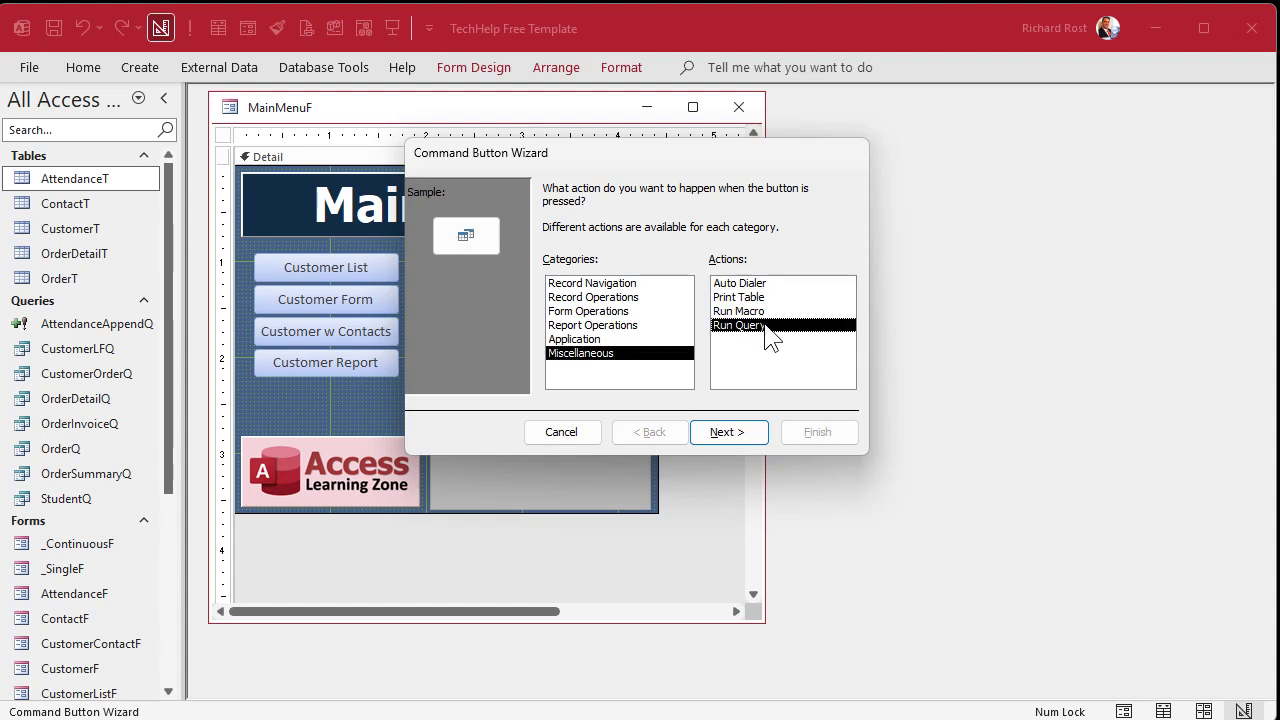
left_click(734, 446)
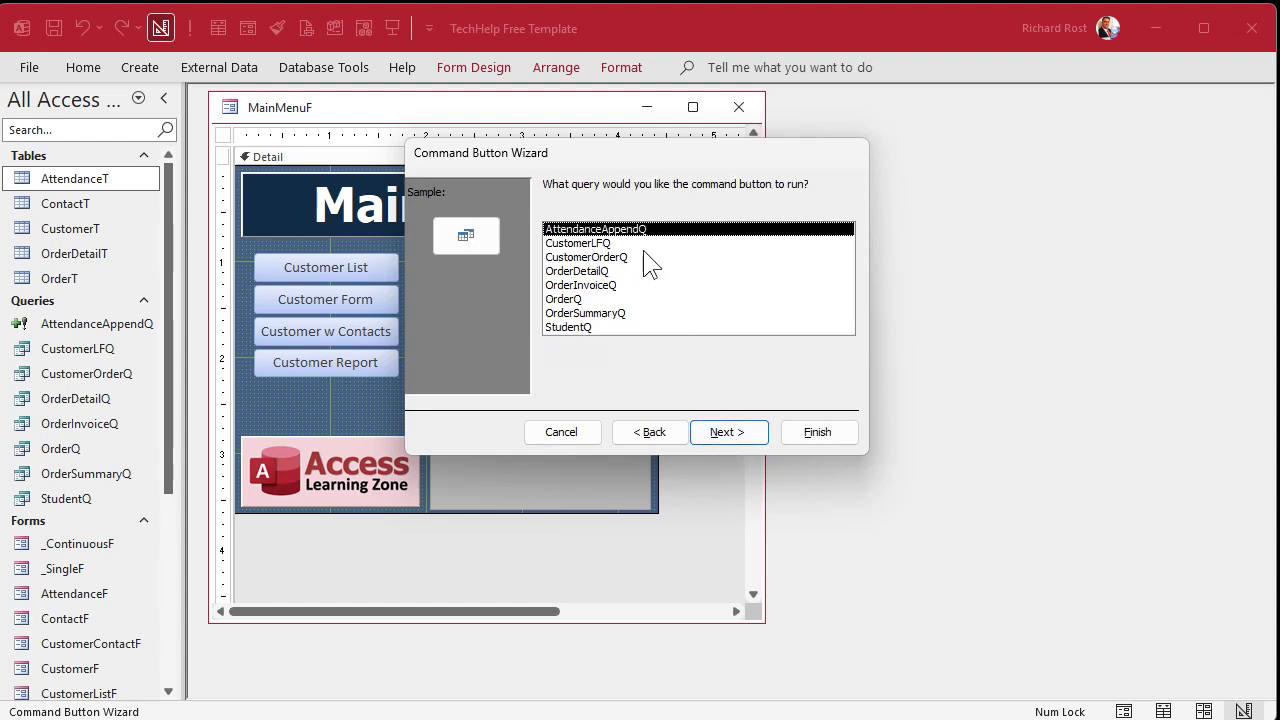
left_click(737, 452)
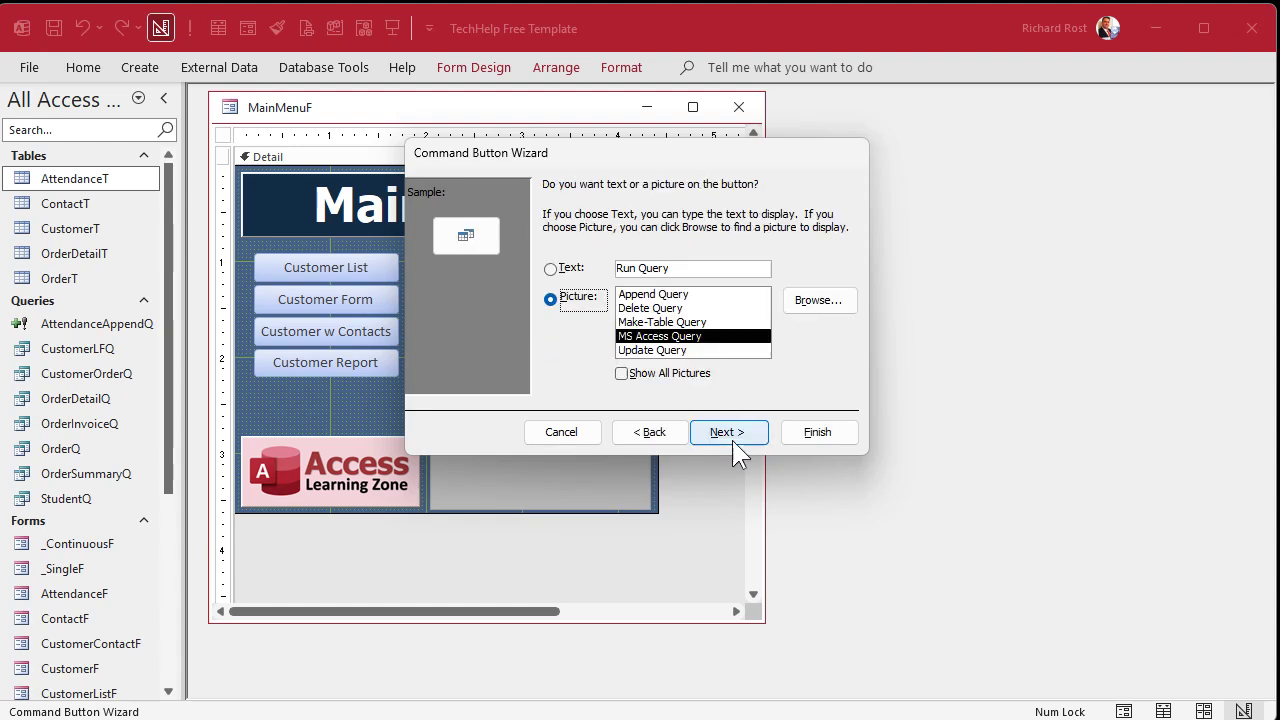
- Give the new button the text "Add Students for Date", name it AddStudentBtn, and finish the wizard
left_click(570, 269)
left_click_drag(688, 270, 593, 268)
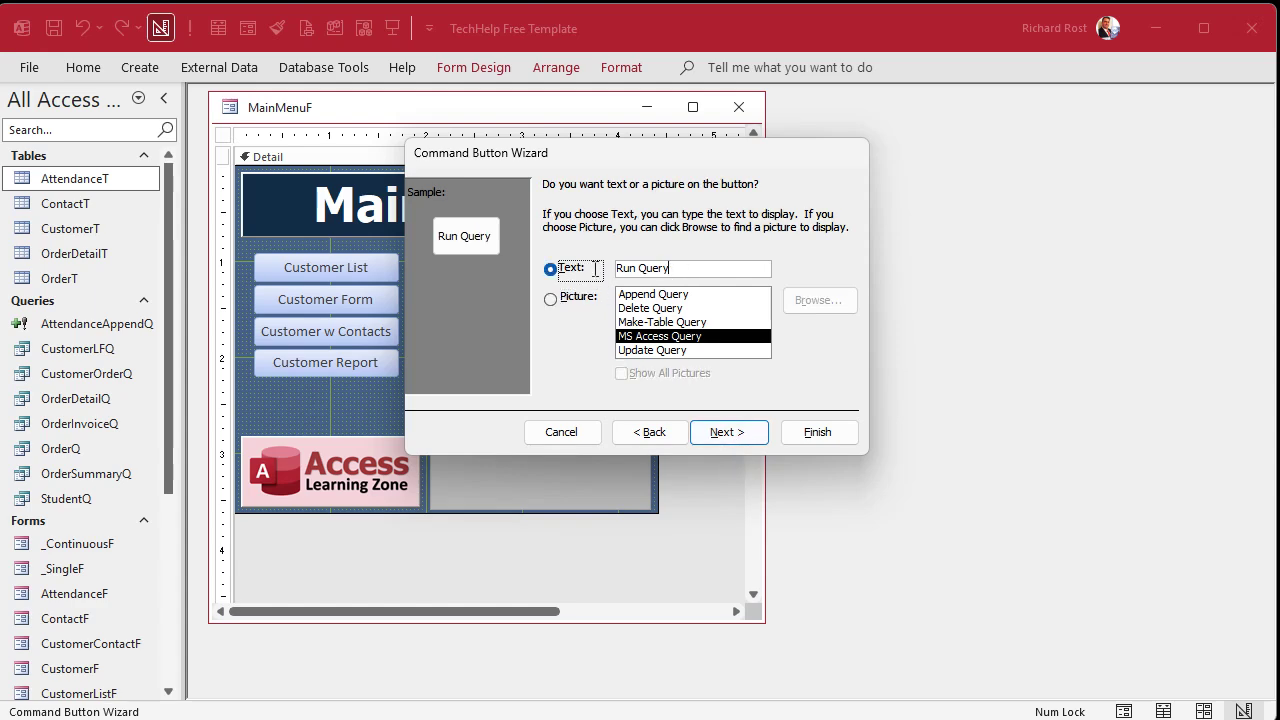
type("Add St")
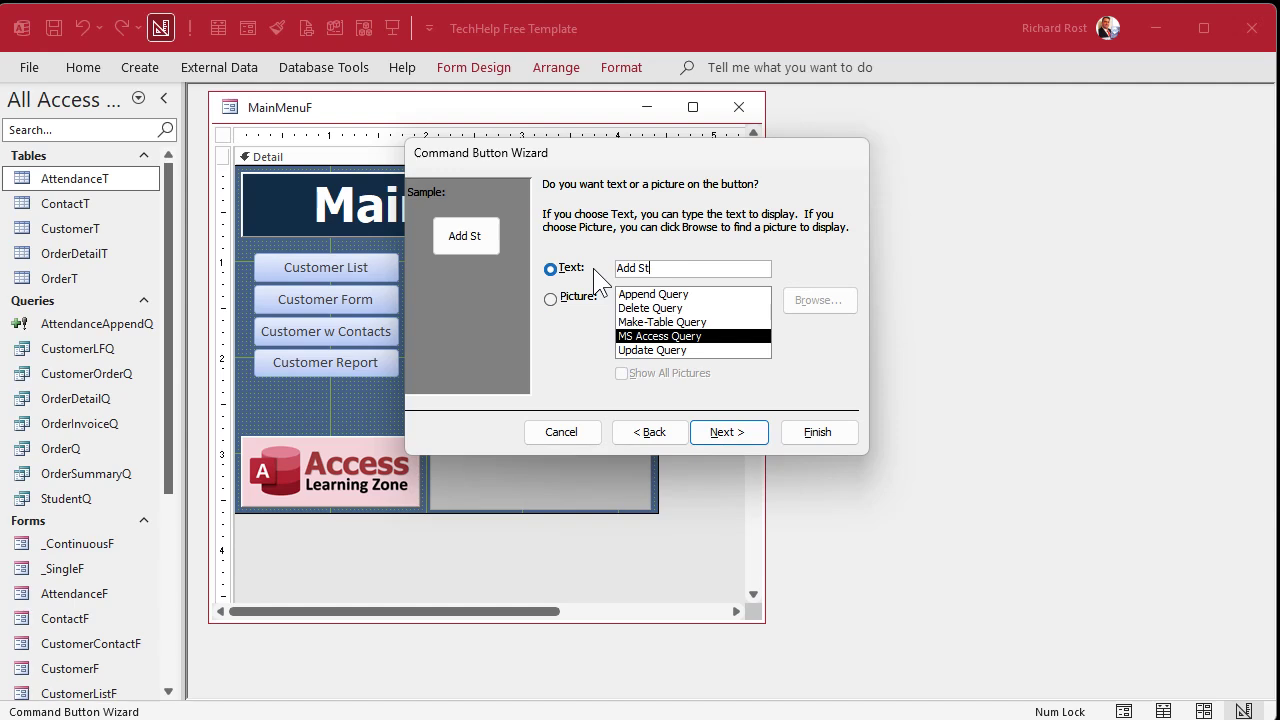
type("udents for Date")
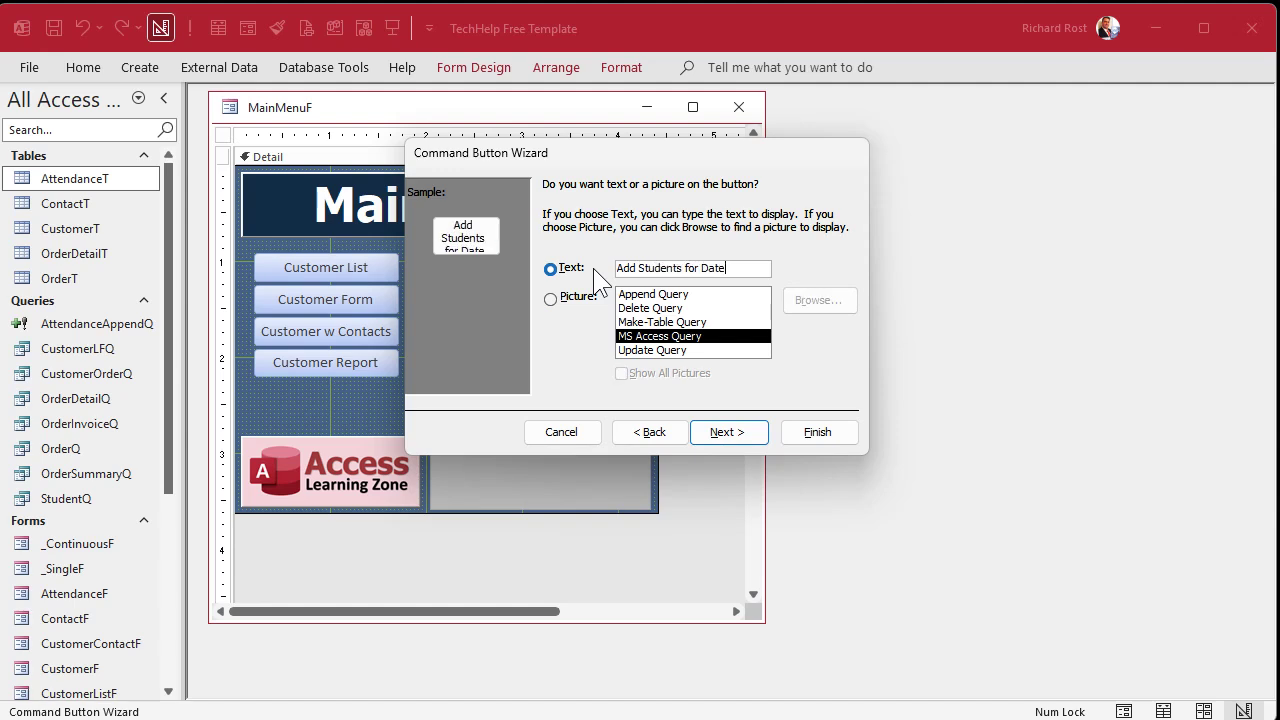
left_click(744, 433)
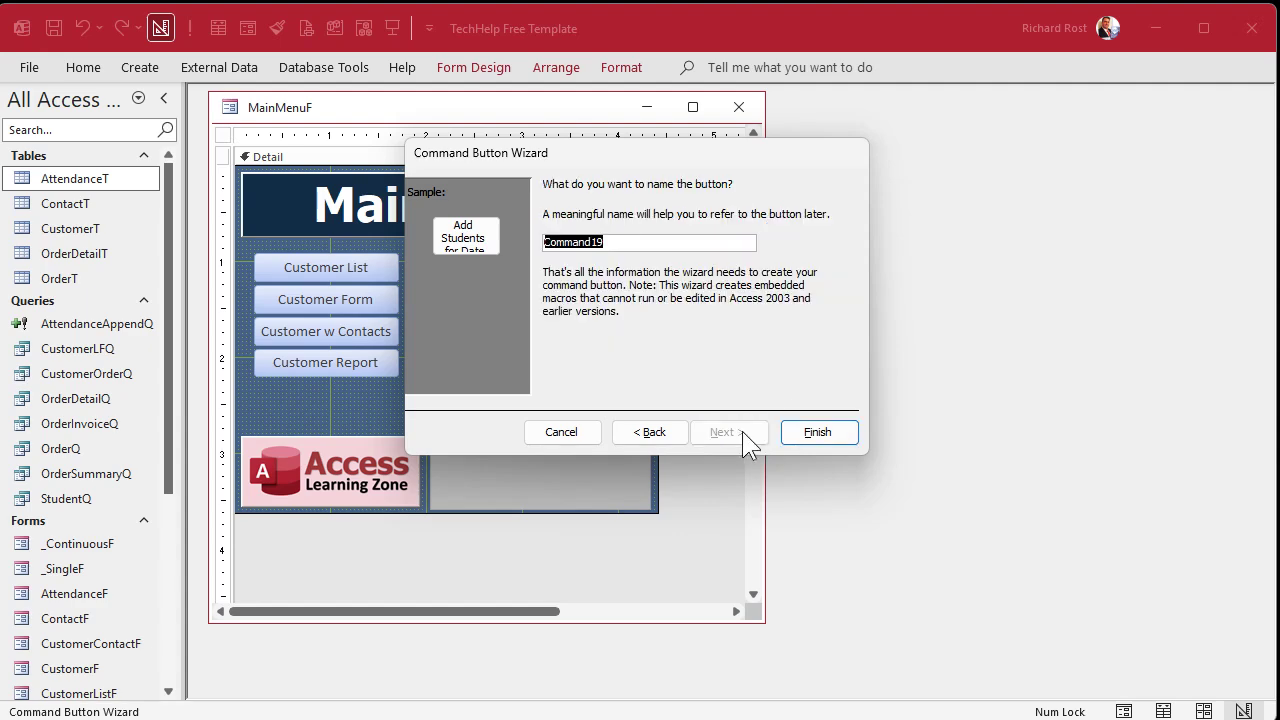
type("Ad")
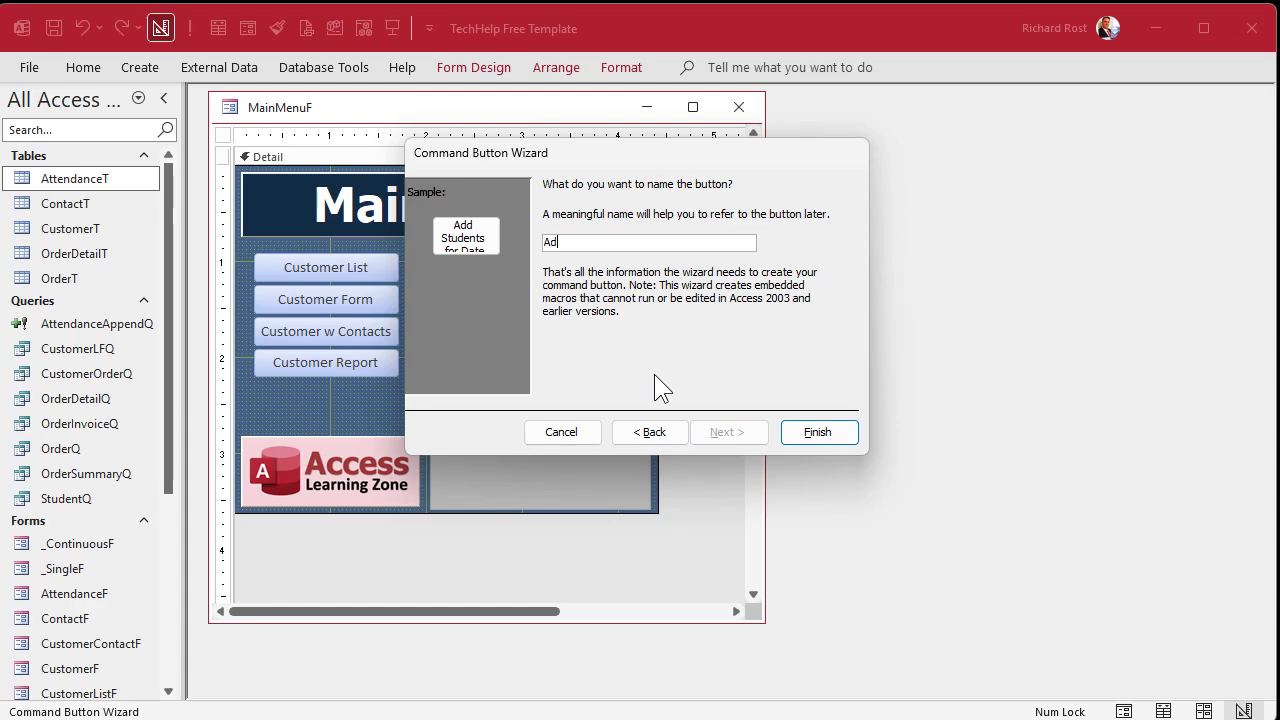
type("dStudentBtn")
key("Return")
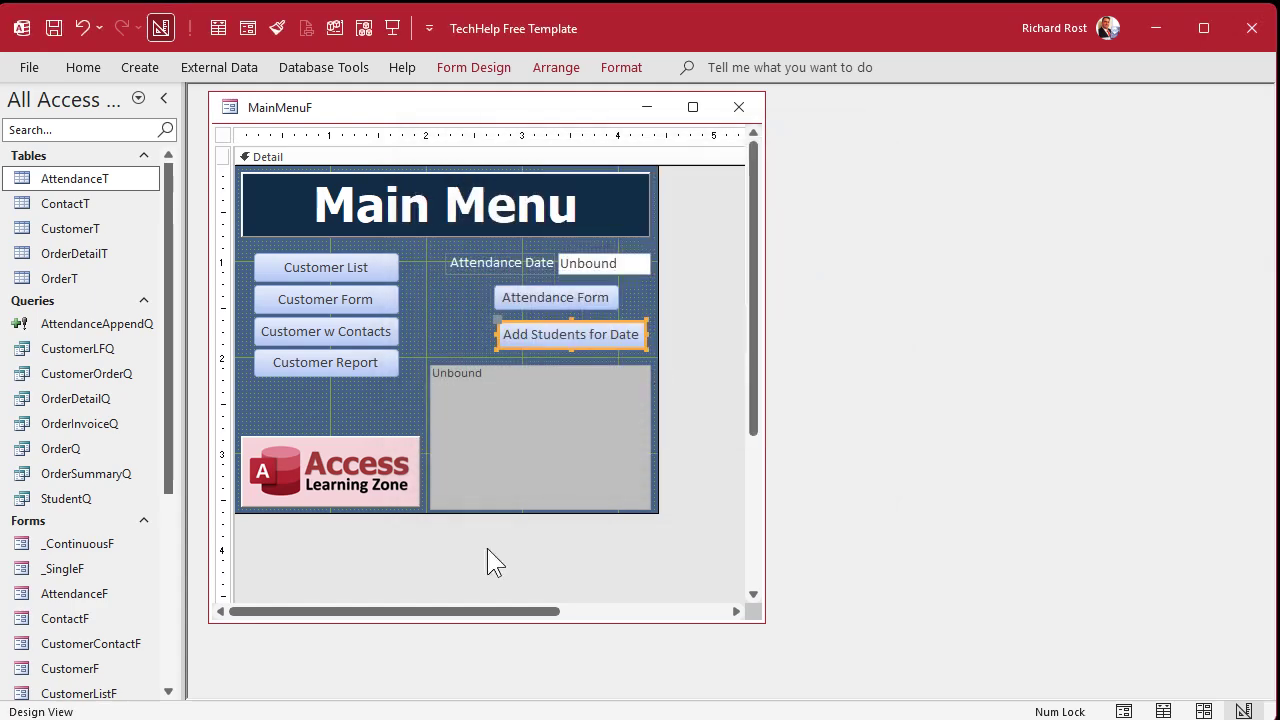
- Align the Add Students for Date button directly under Attendance Form and widen the Attendance Form button to match it
left_click(578, 334)
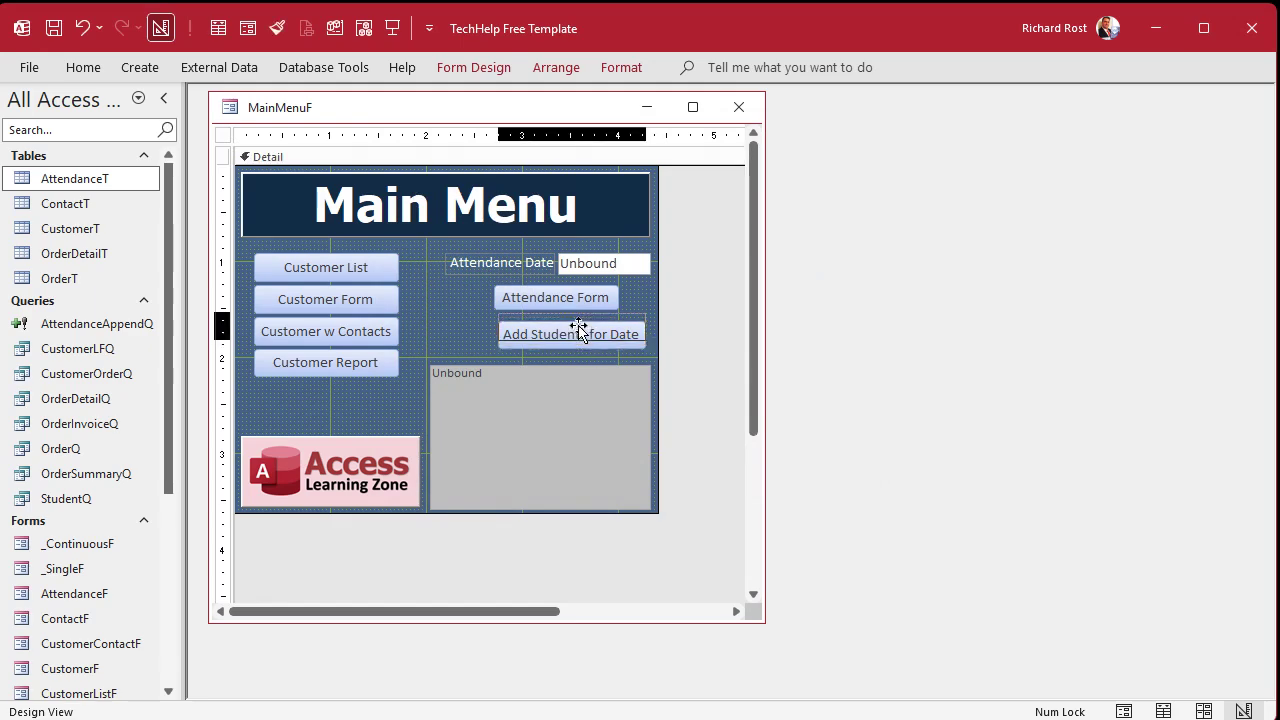
left_click_drag(573, 327, 642, 295)
left_click(586, 297)
left_click(439, 313)
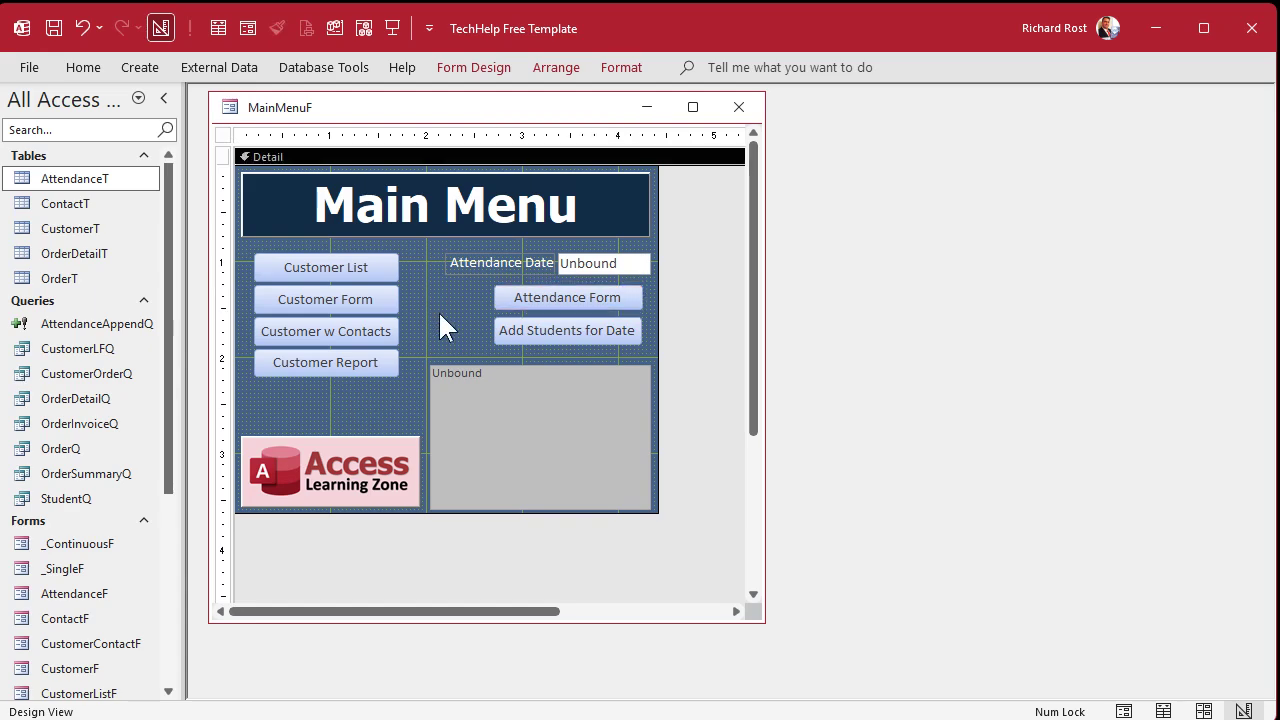
left_click(563, 338)
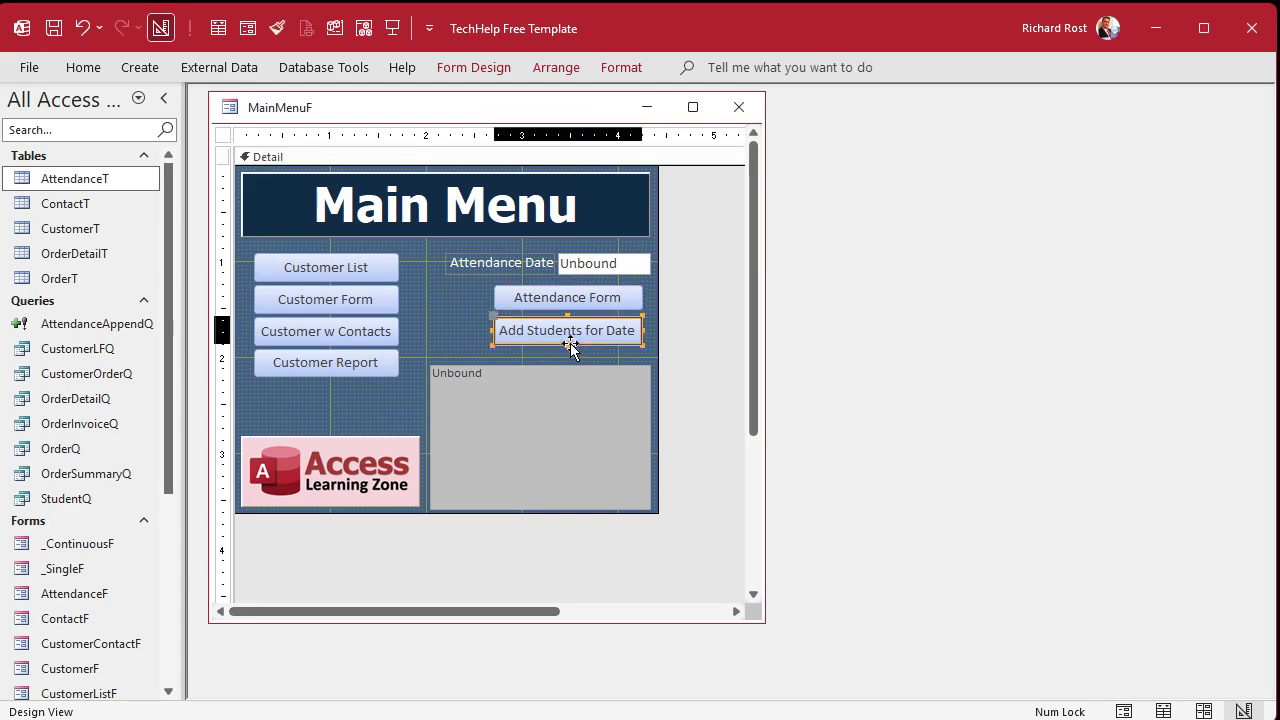
left_click_drag(568, 343, 569, 342)
left_click(439, 337)
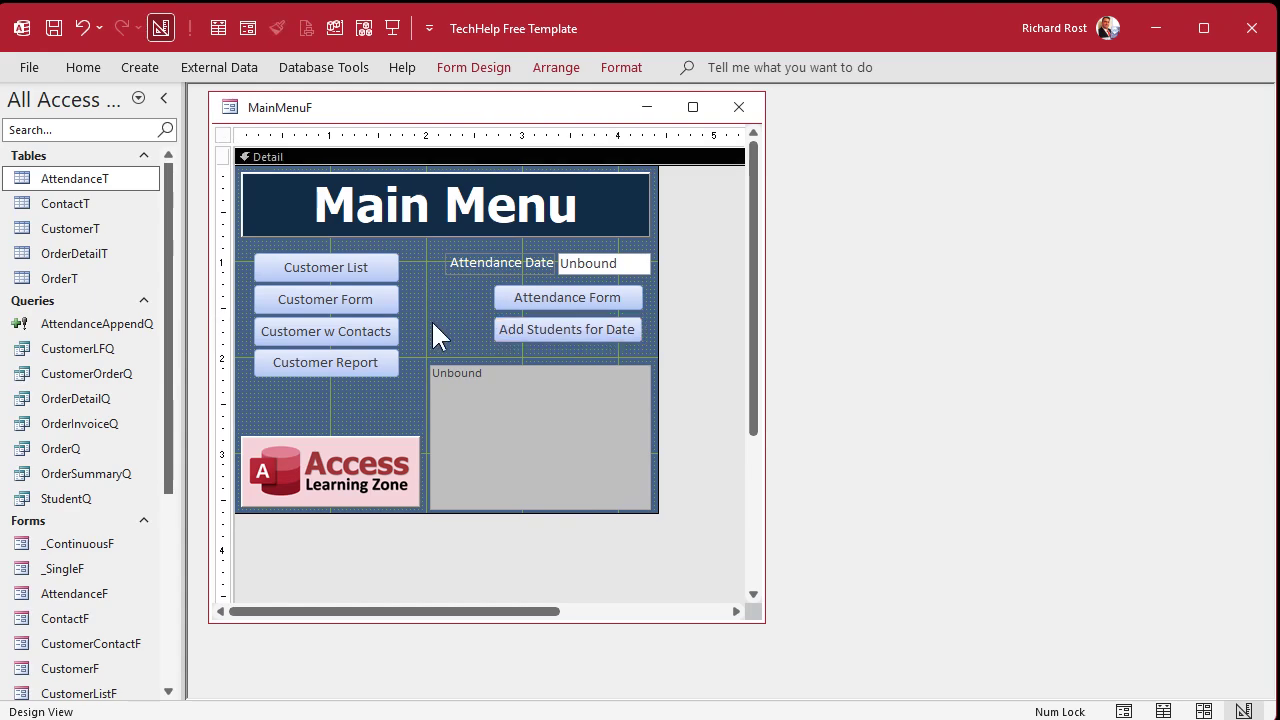
- Close the form design, reopen the main menu in Form View, and check the existing records in AttendanceT
left_click(737, 108)
left_click(395, 28)
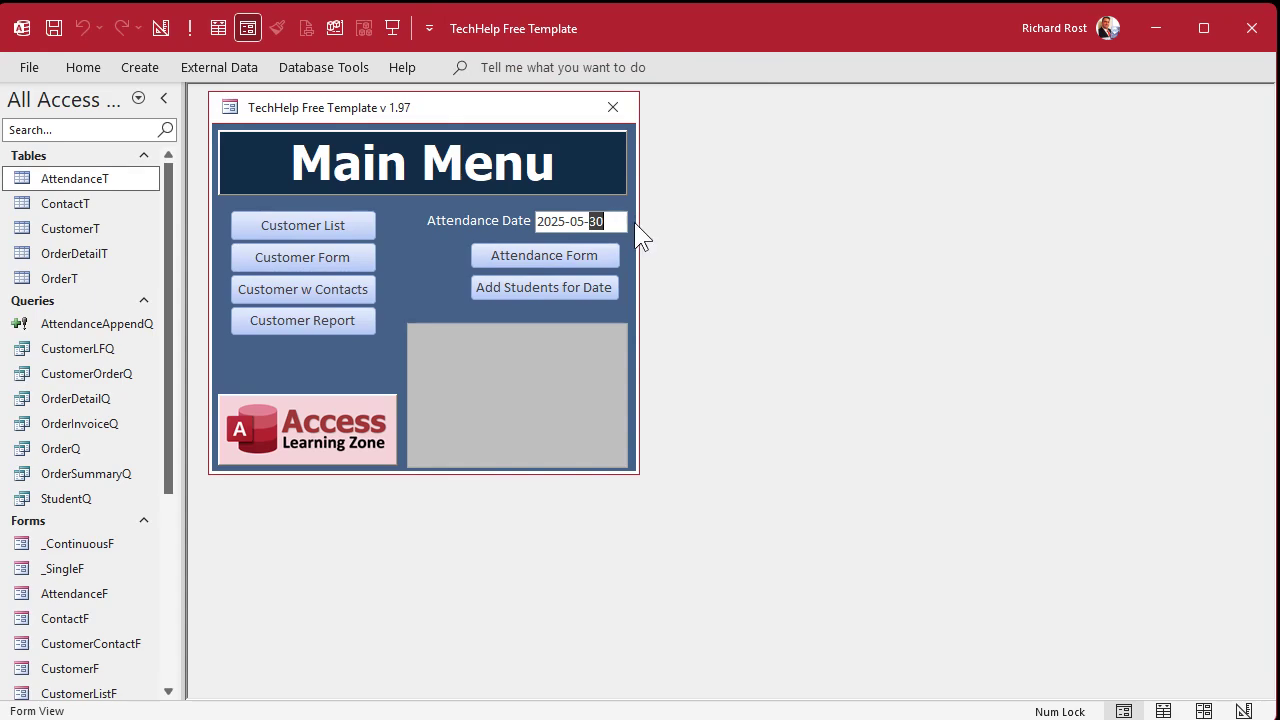
double_click(93, 181)
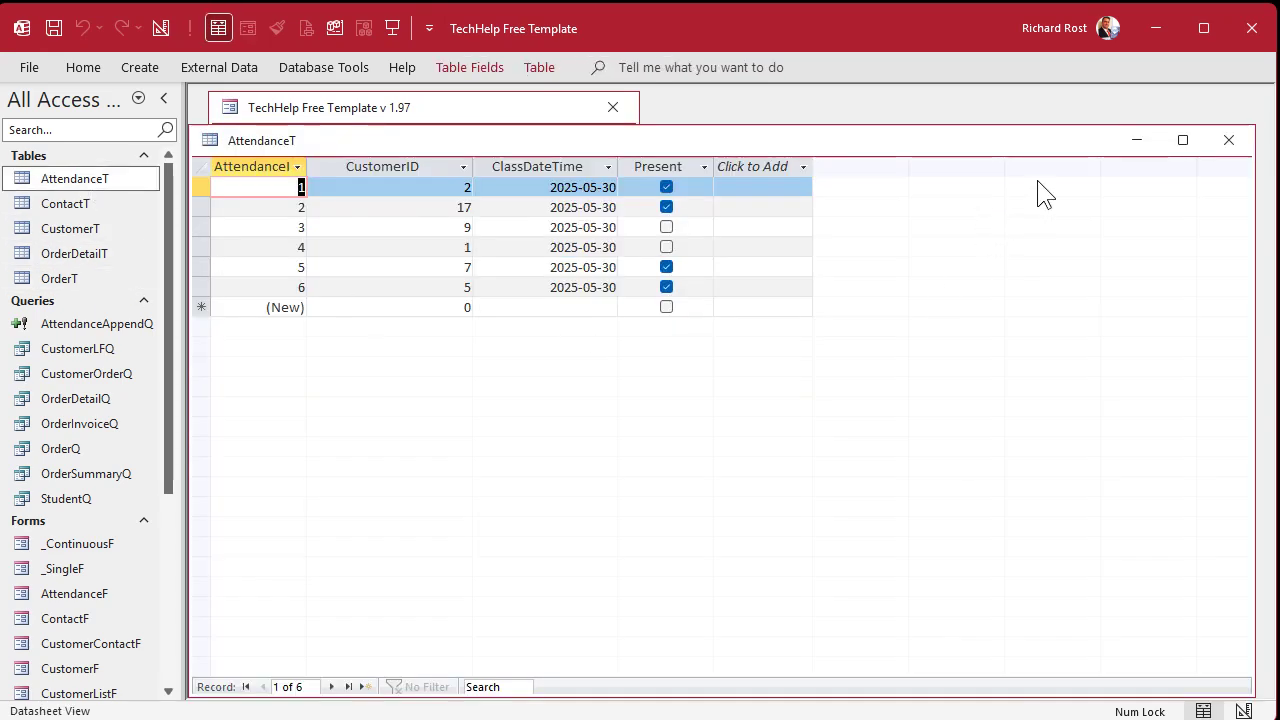
left_click(1229, 140)
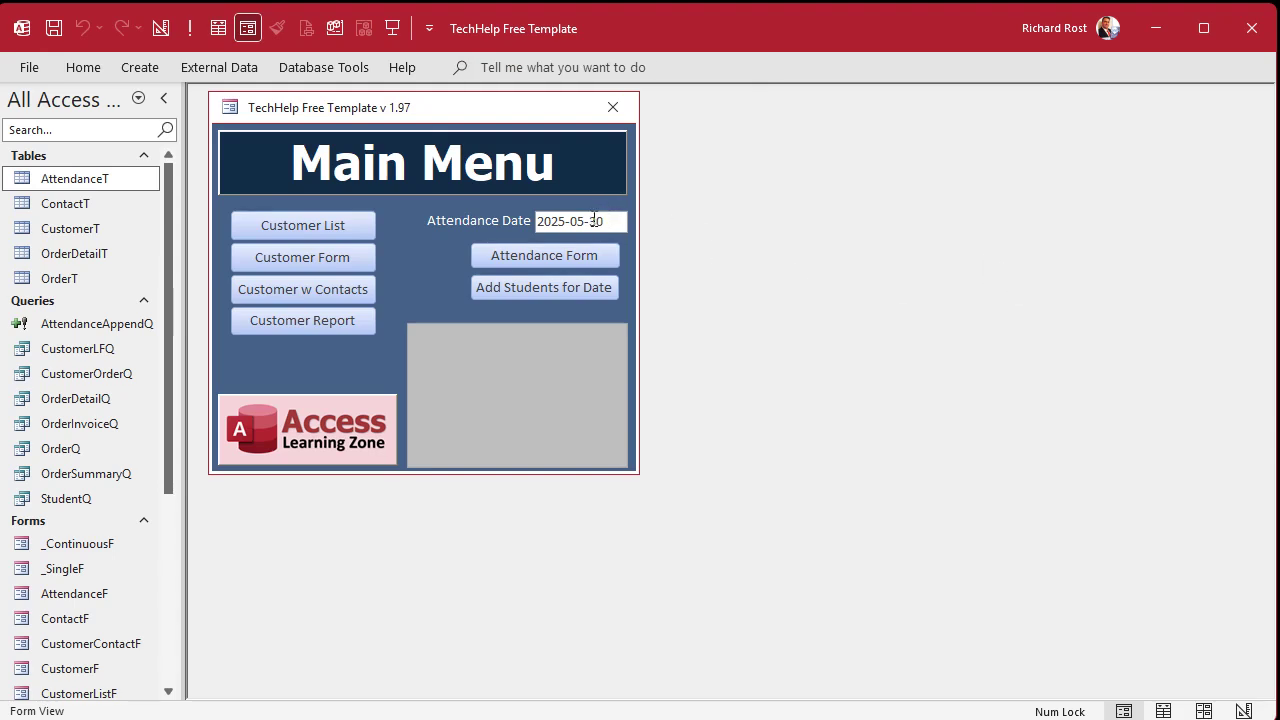
- Set the Attendance Date to 2025-05-31, add the students for that date, and open the attendance form
type("31")
left_click(544, 286)
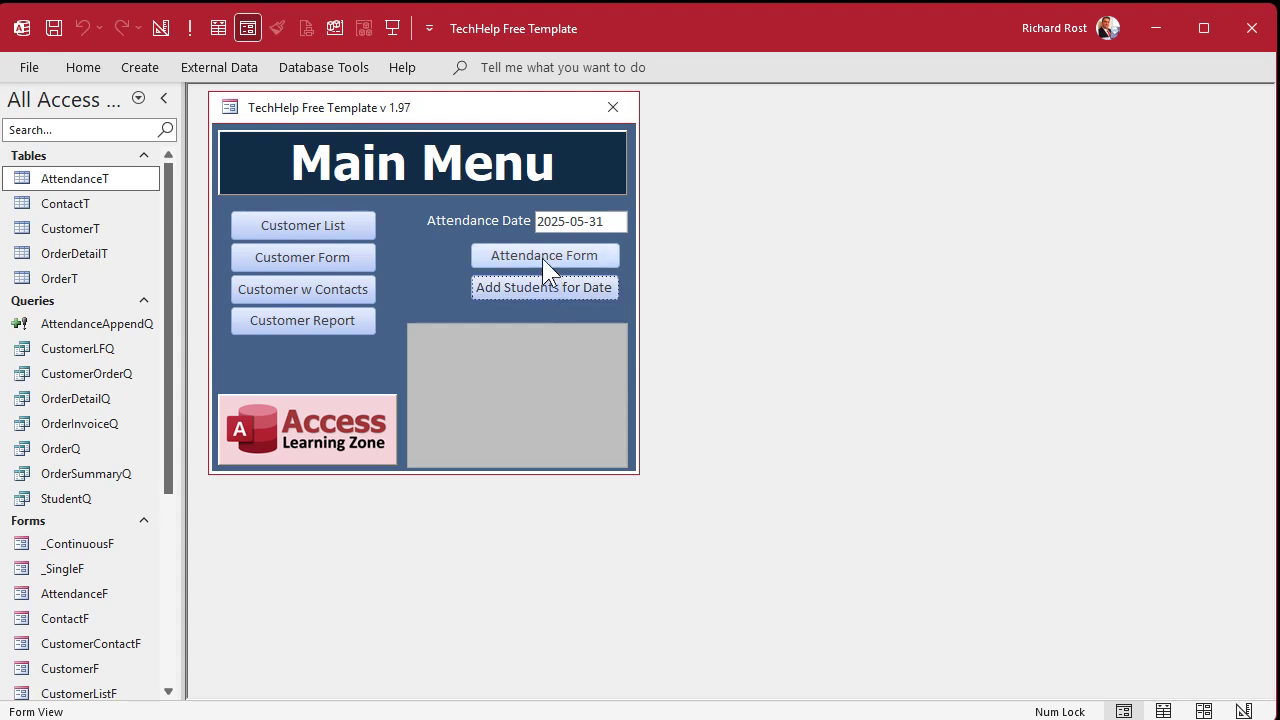
left_click(542, 258)
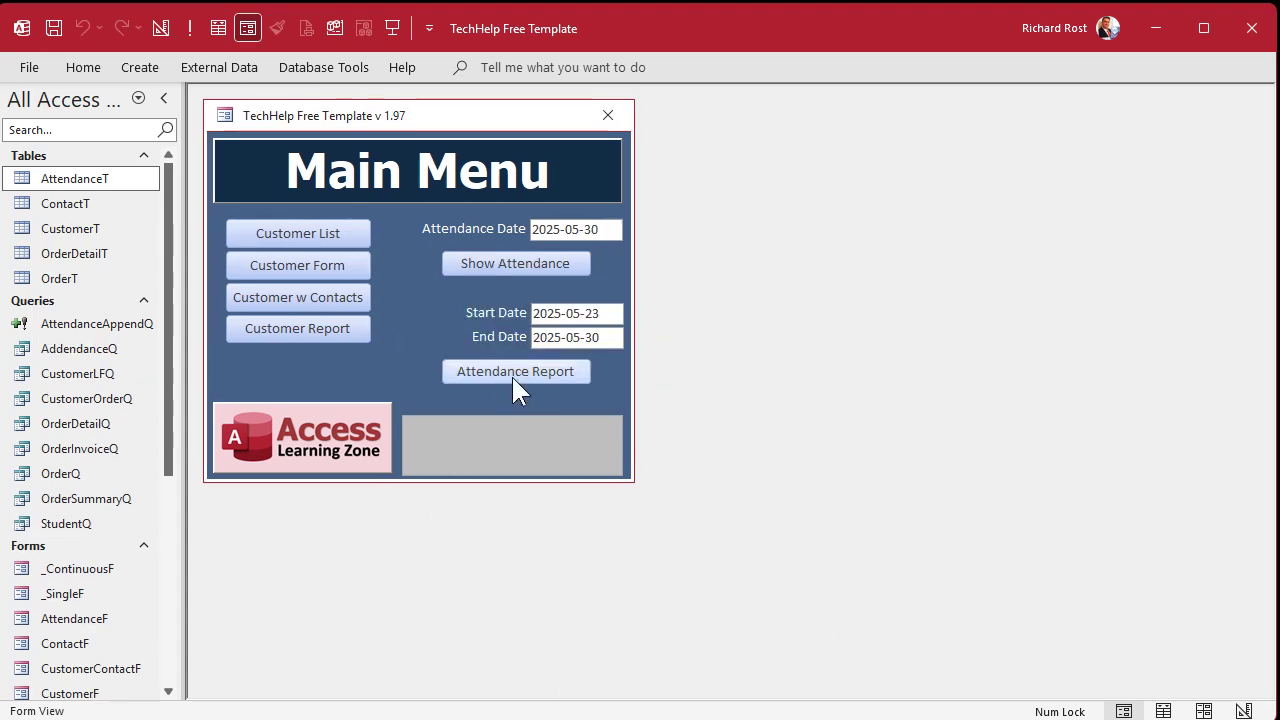
- Preview the attendance report for 2025-05-23 to 2025-05-30, zoom in on its attendance totals, and close it
left_click(511, 374)
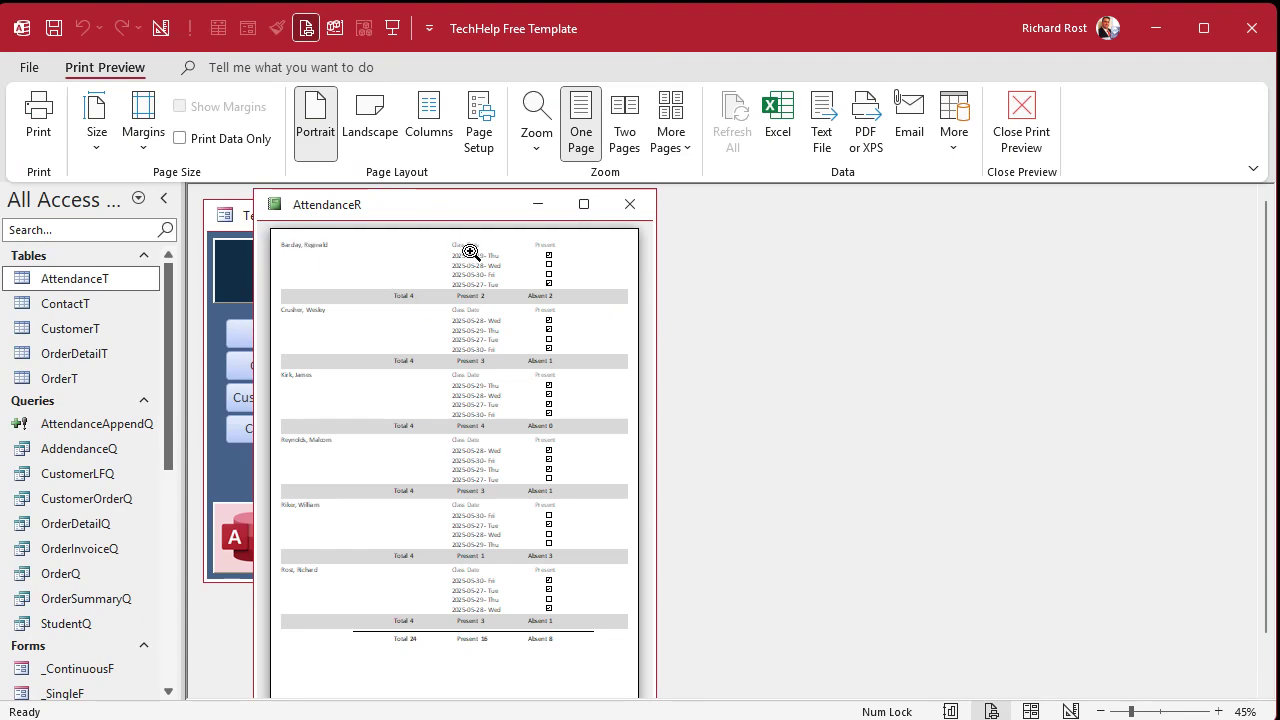
left_click(508, 259)
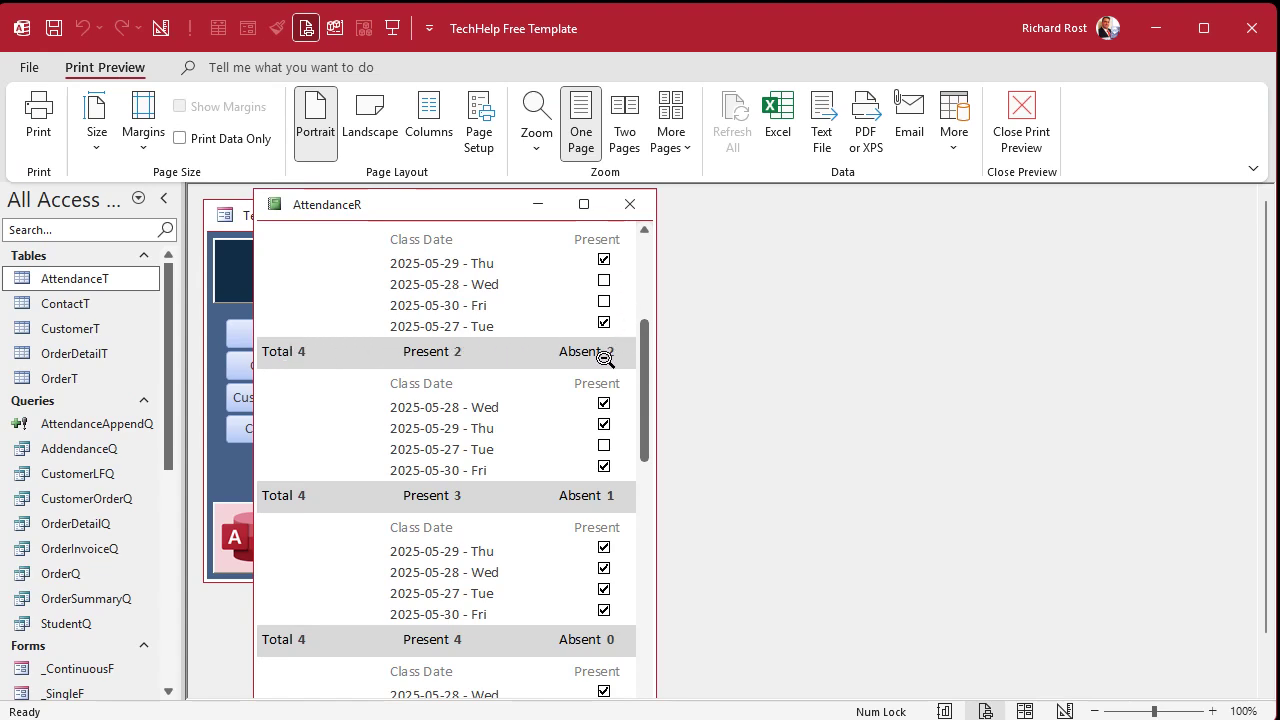
left_click(627, 201)
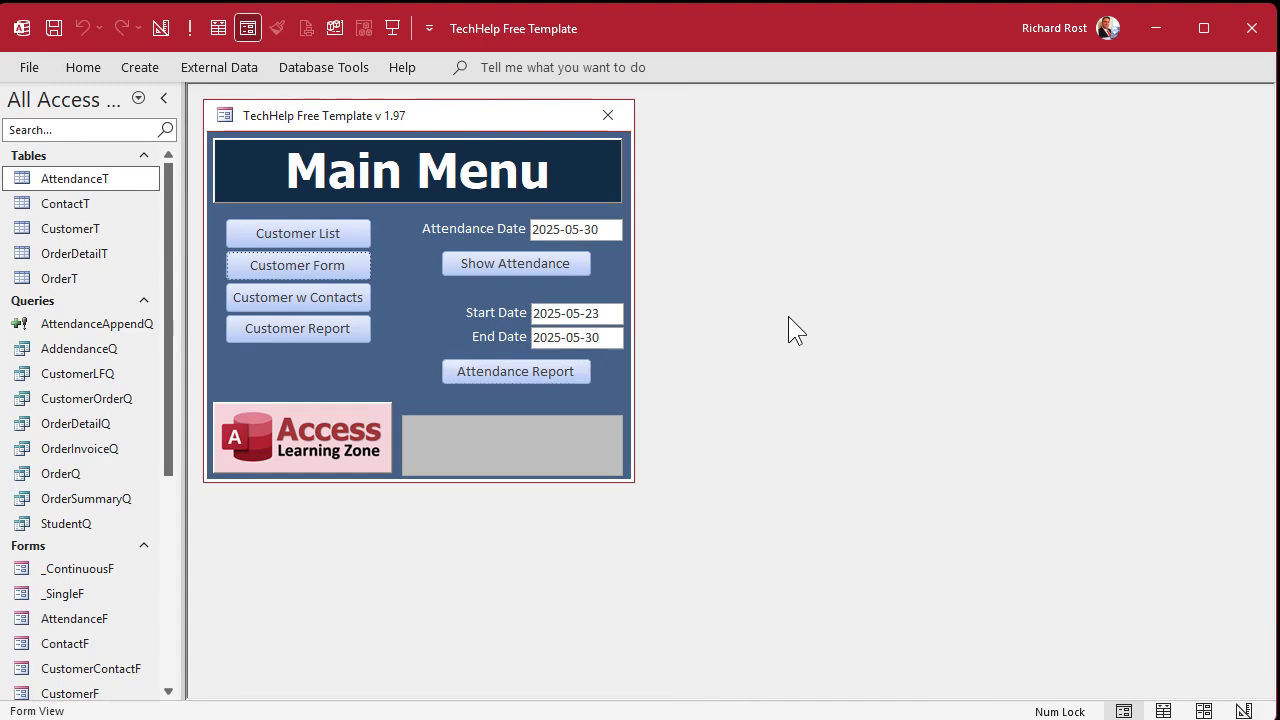
- Show the attendance for 2025-05-30, look through the AttendanceT records, and close both the table and the form
left_click(518, 267)
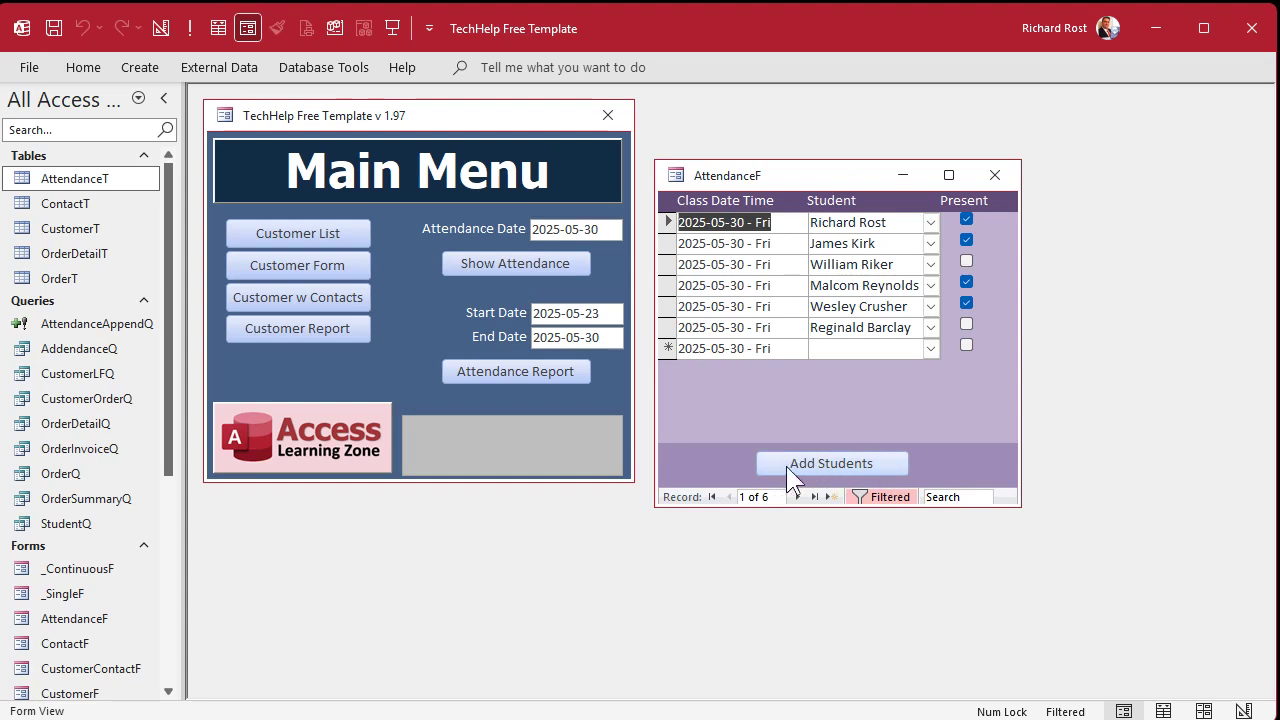
left_click(845, 462)
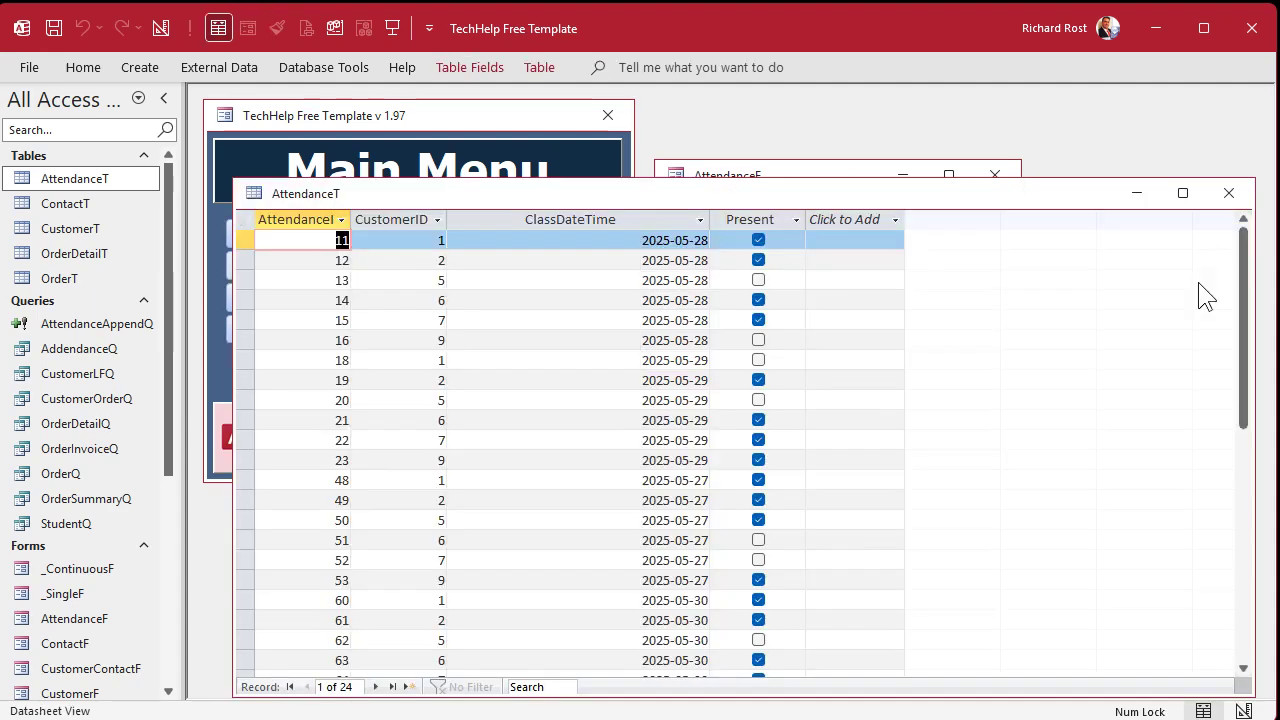
left_click(1237, 193)
left_click(994, 175)
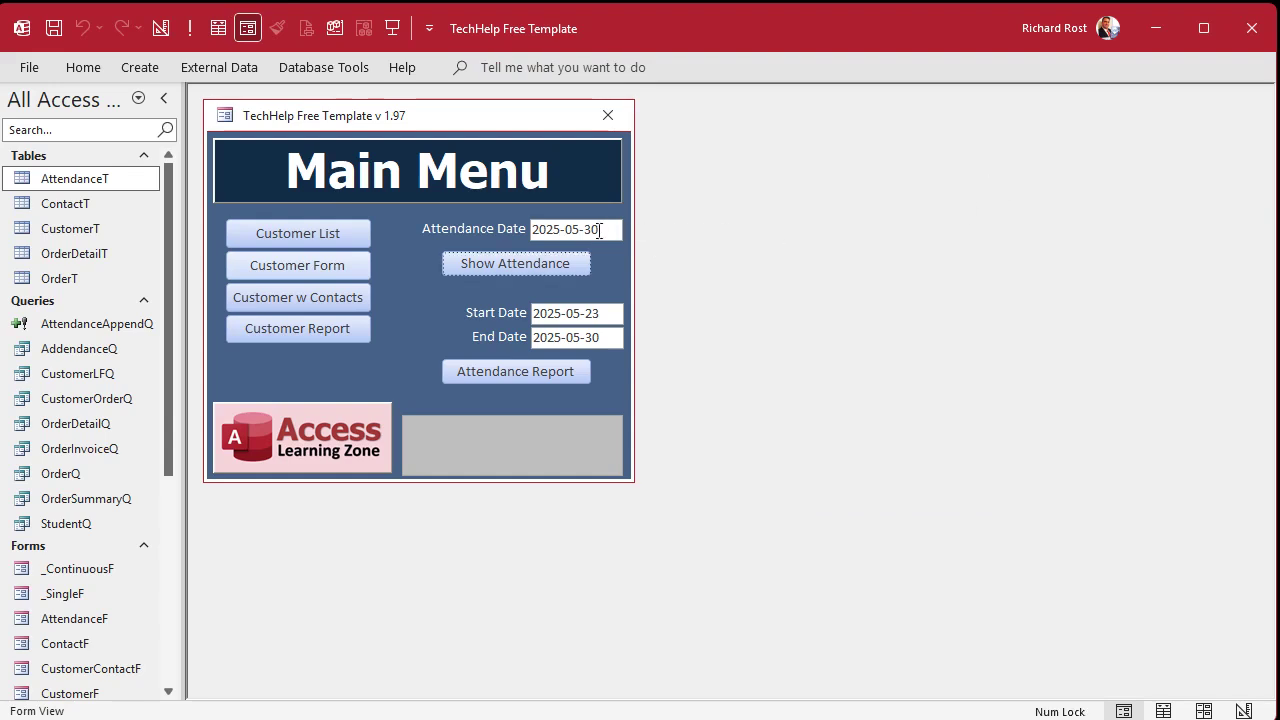
- Set the Attendance Date to 2025-05-31, show its attendance, add the students from AttendanceF, and close that form
left_click_drag(592, 229, 646, 233)
type("1")
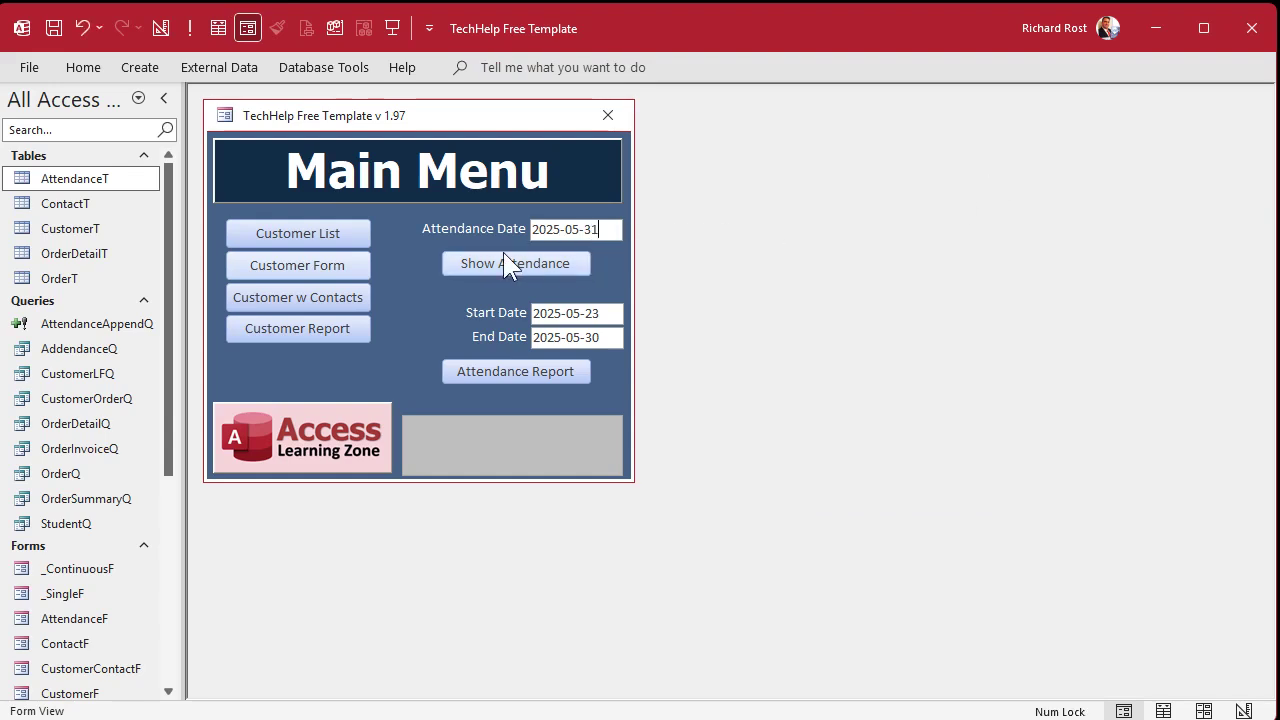
left_click(500, 258)
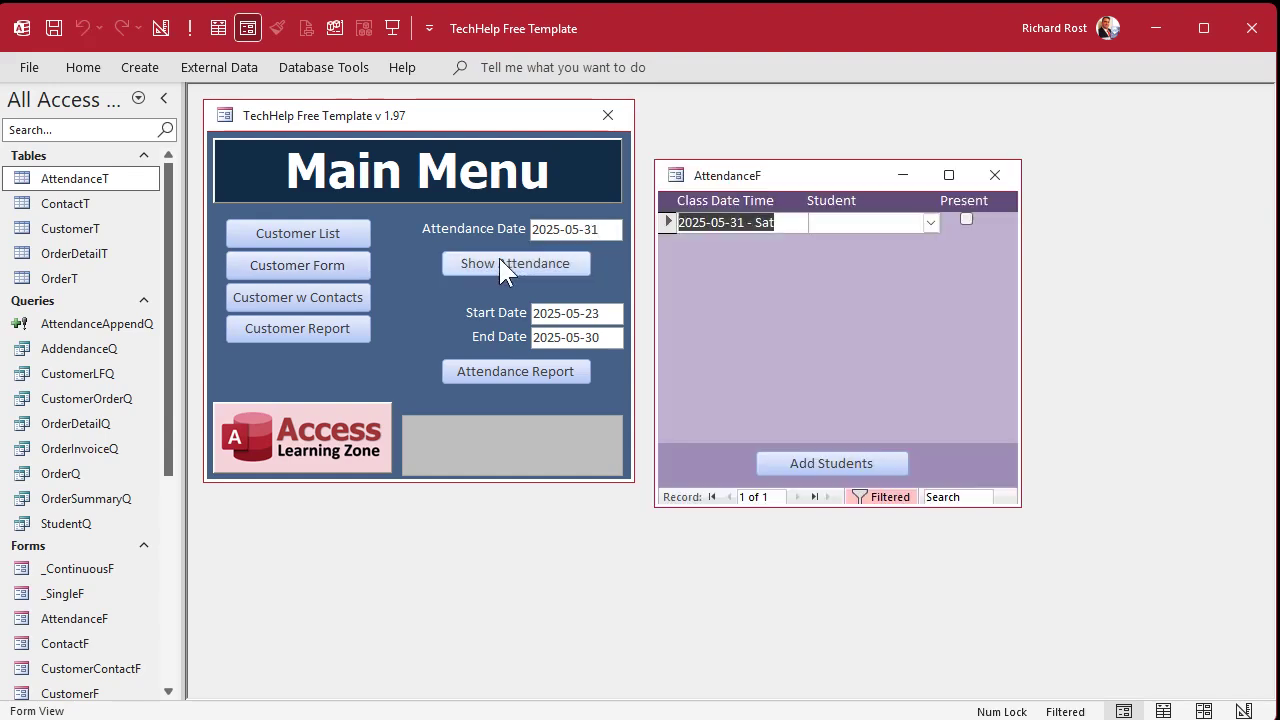
left_click(828, 462)
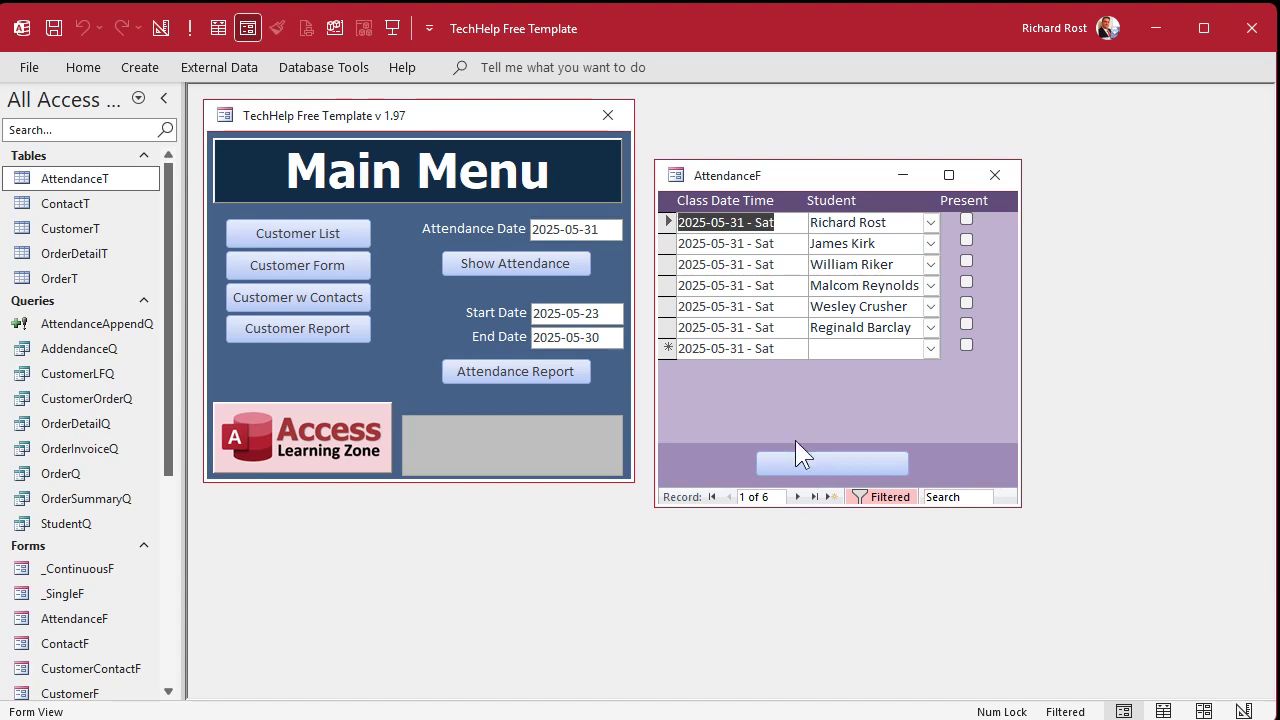
left_click(993, 175)
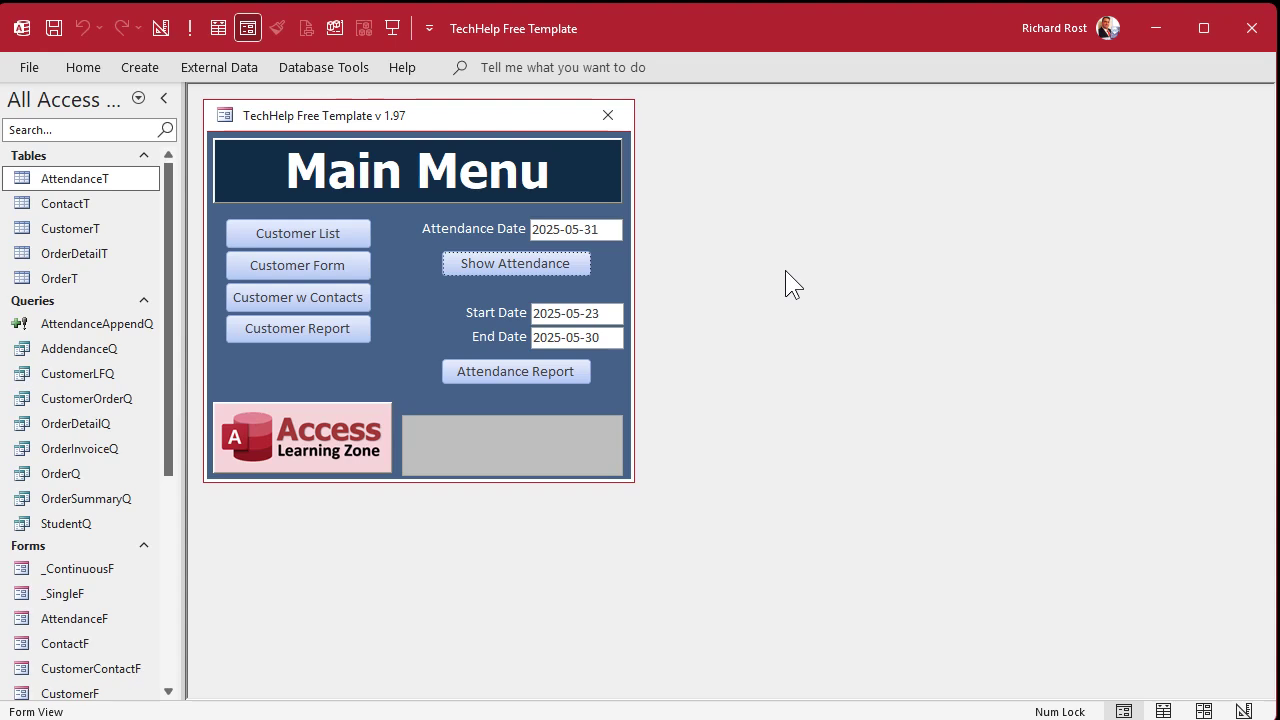
- Show the 2025-05-31 attendance again, try adding the students a second time, decline the duplicate addition, and close AttendanceF
left_click(522, 262)
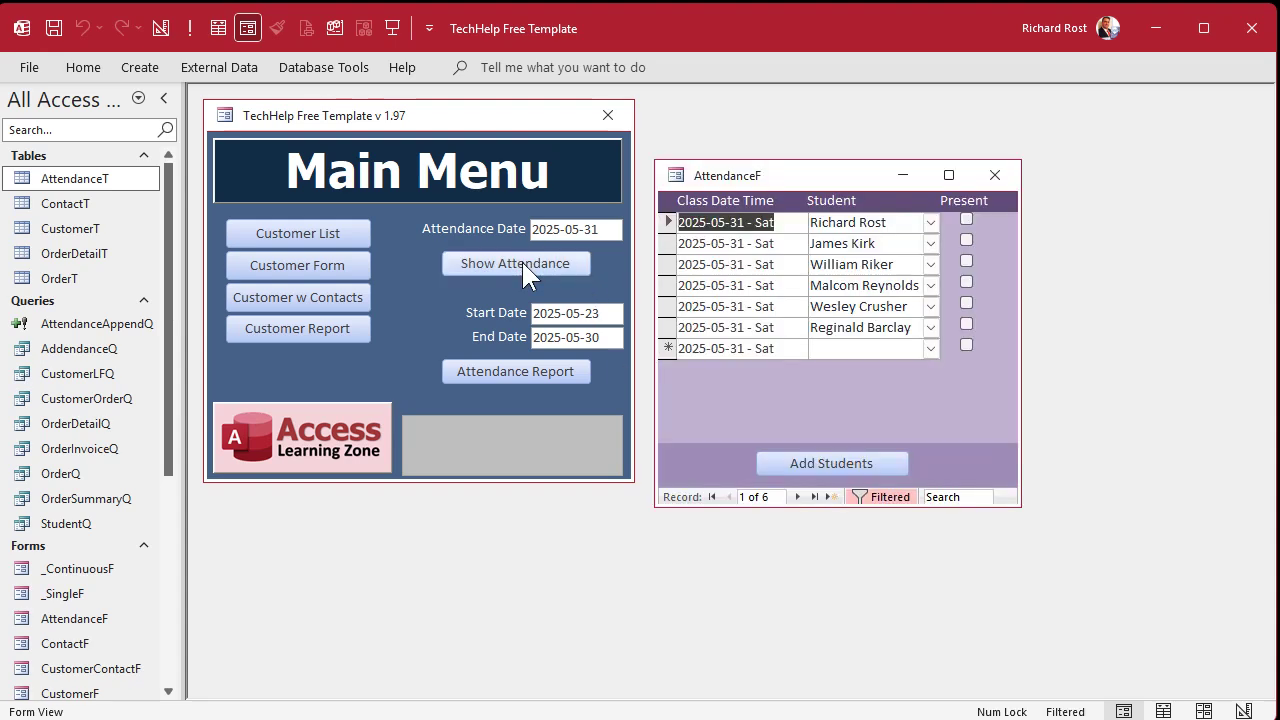
left_click(838, 464)
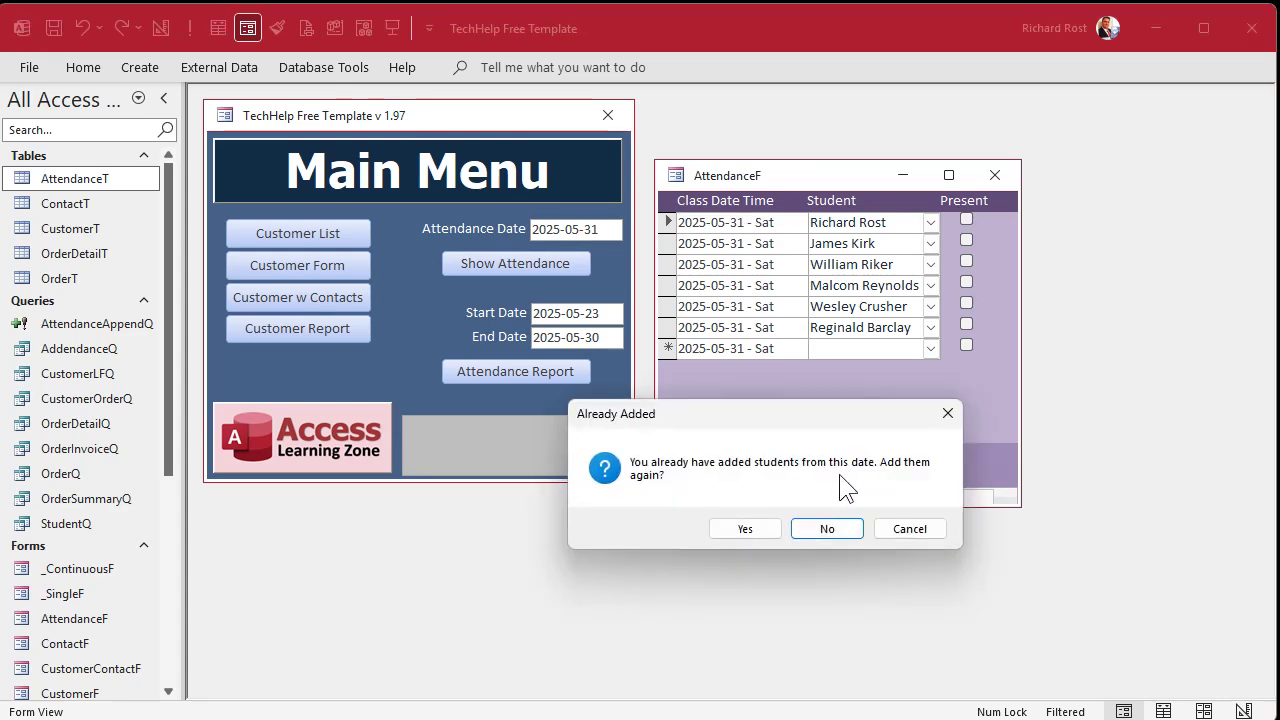
left_click(826, 530)
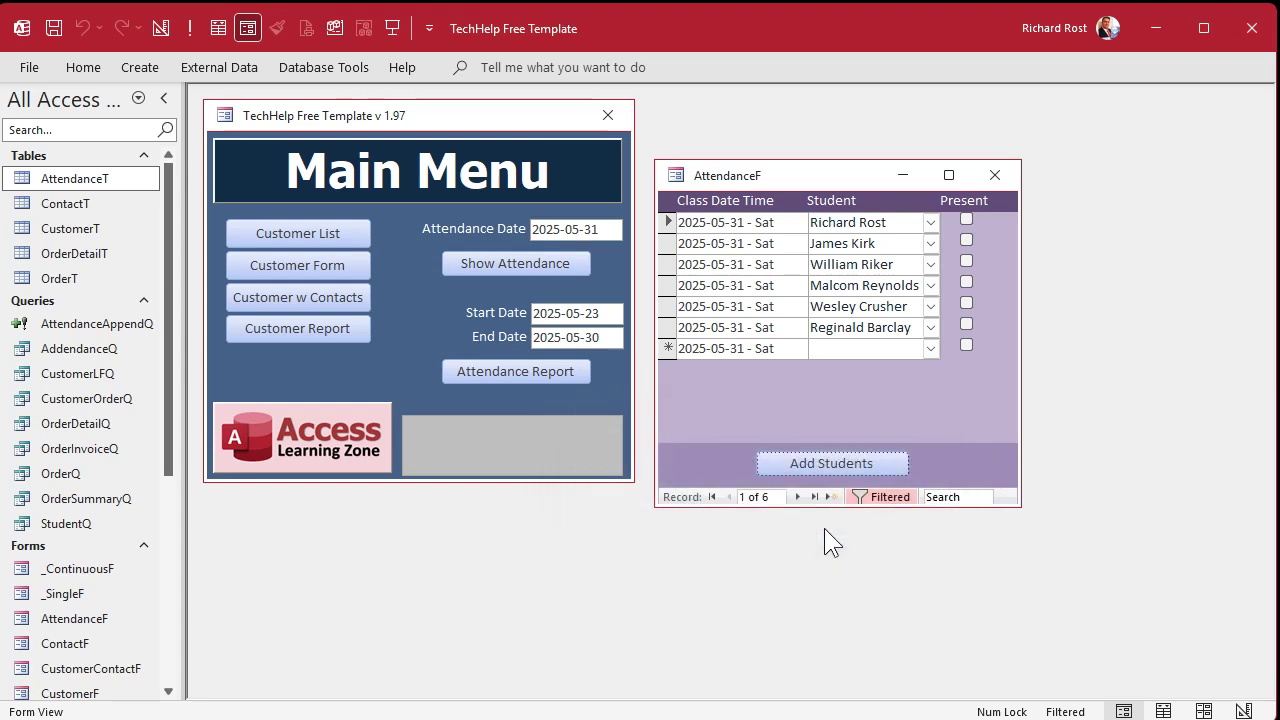
left_click(995, 175)
- Close and reopen the main menu to test its missed-attendance check, and dismiss the alert
left_click(607, 115)
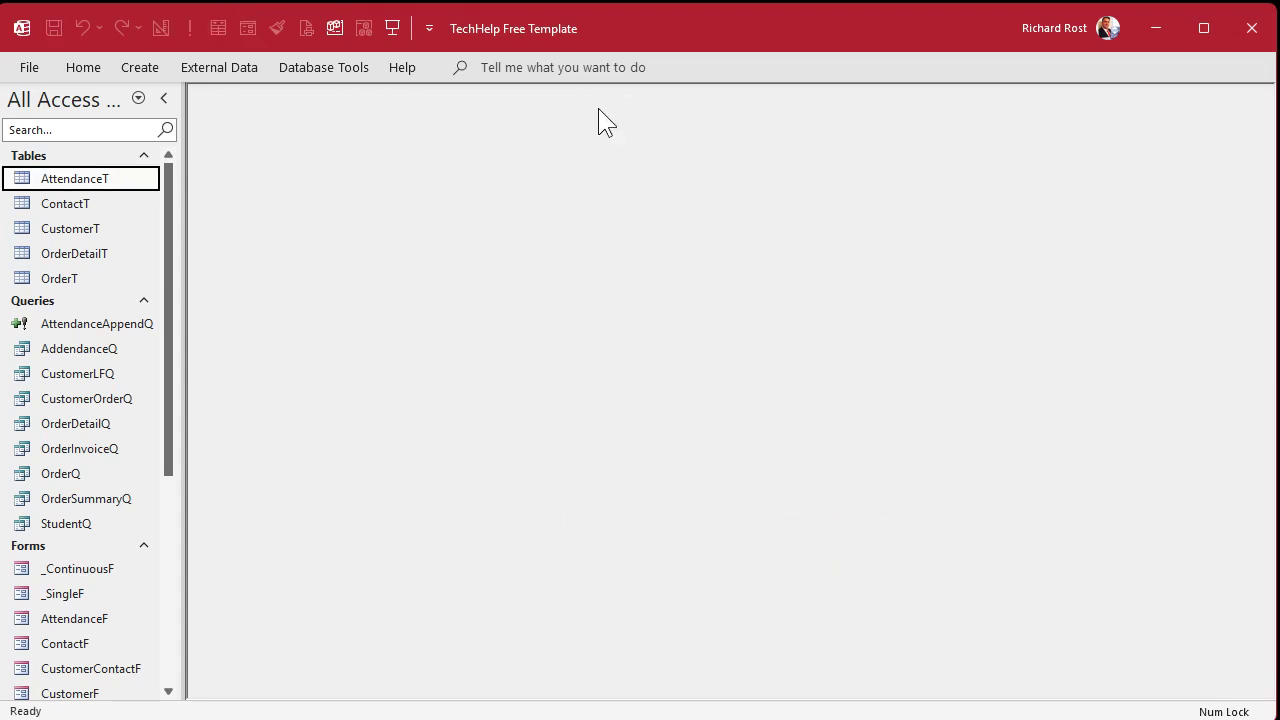
left_click(393, 28)
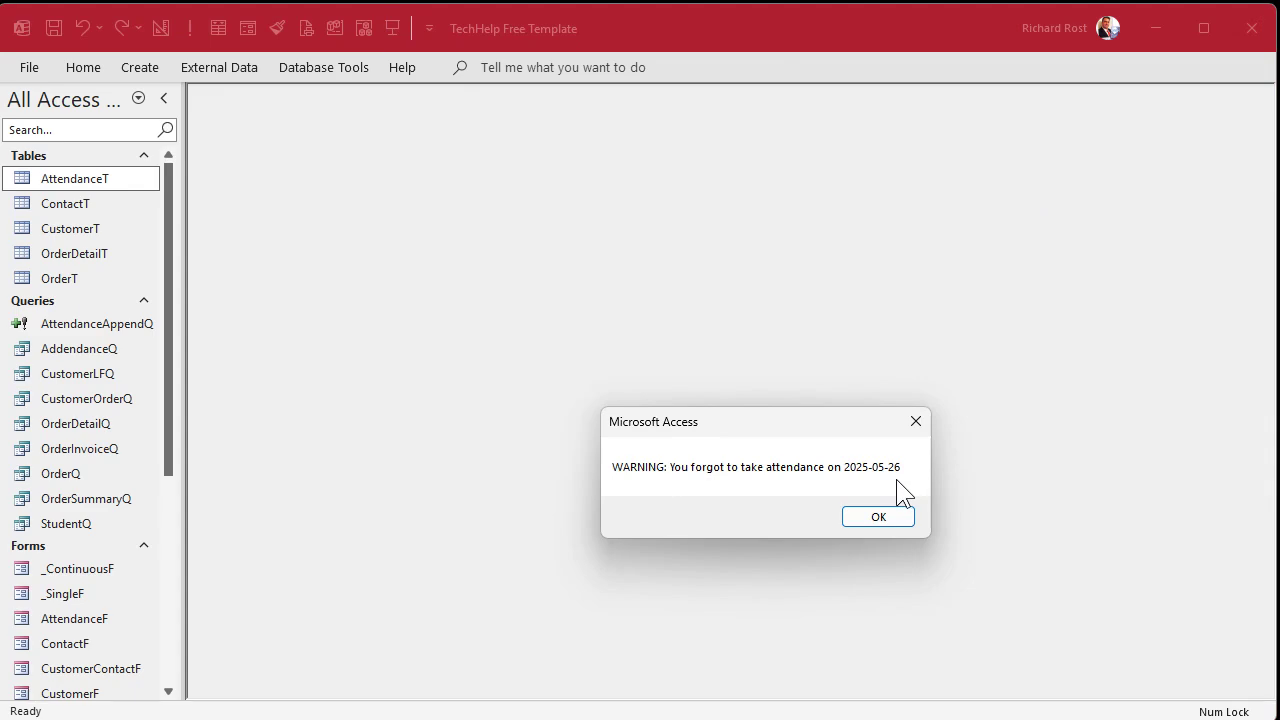
left_click(877, 520)
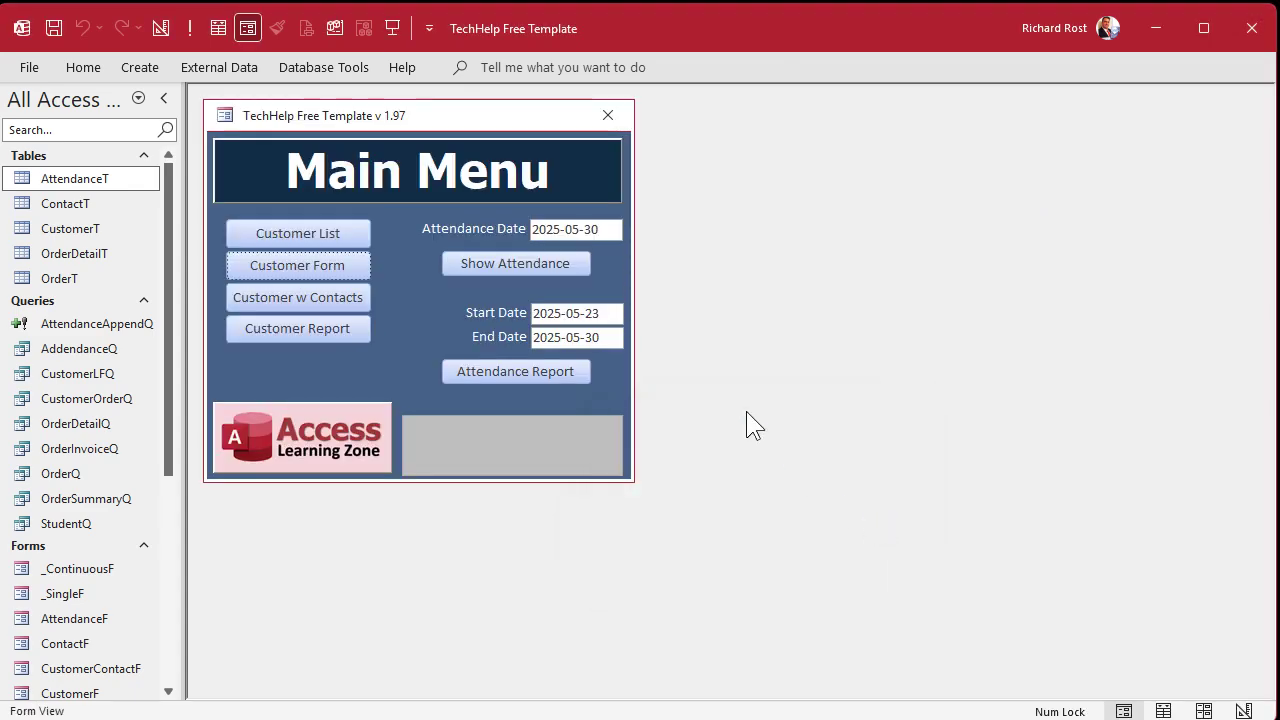